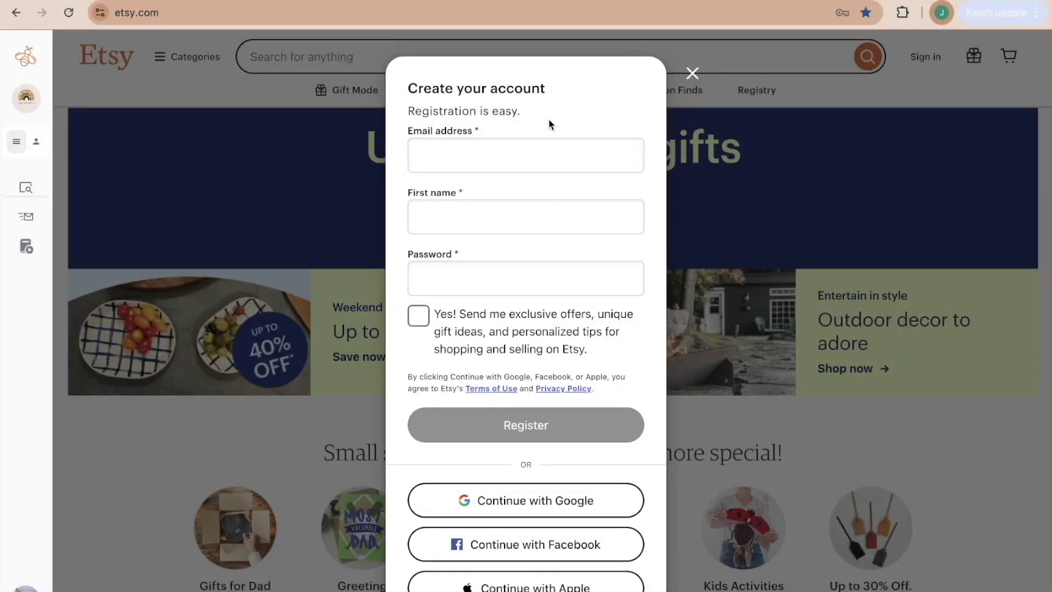
# - Fill in the e-mail address, first name and password, and register the new account
pyautogui.click(557, 145)
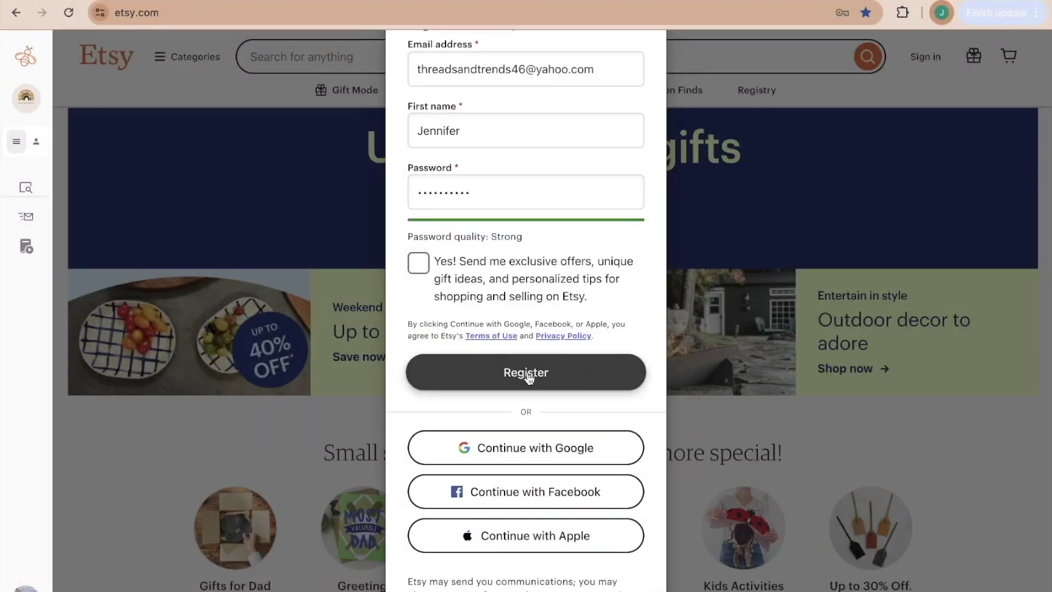
pyautogui.click(521, 383)
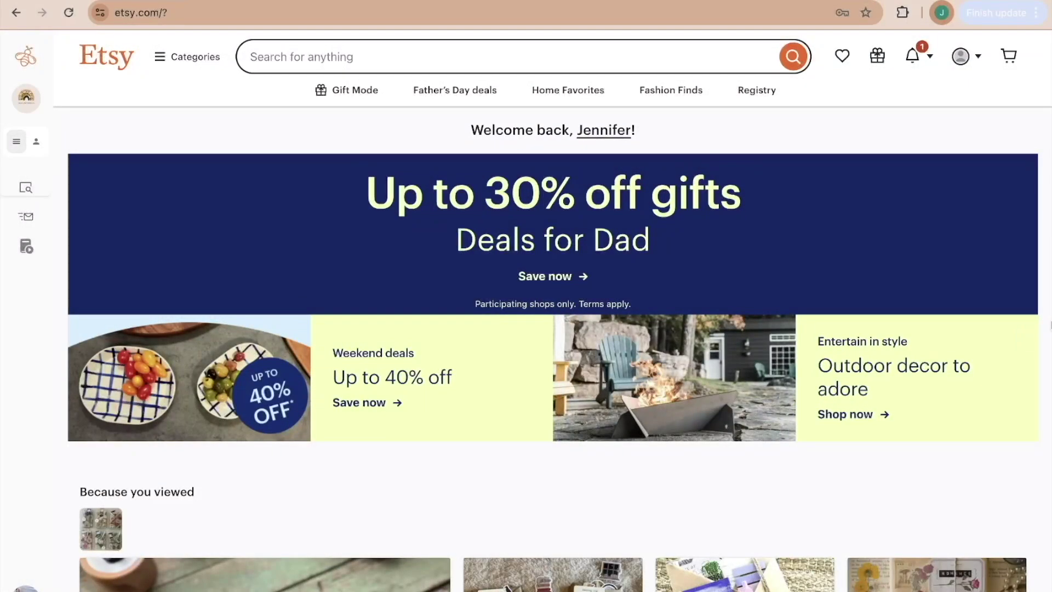
# - Begin the Sell on Etsy sign-up from the account options and accept the welcome introduction
pyautogui.click(962, 70)
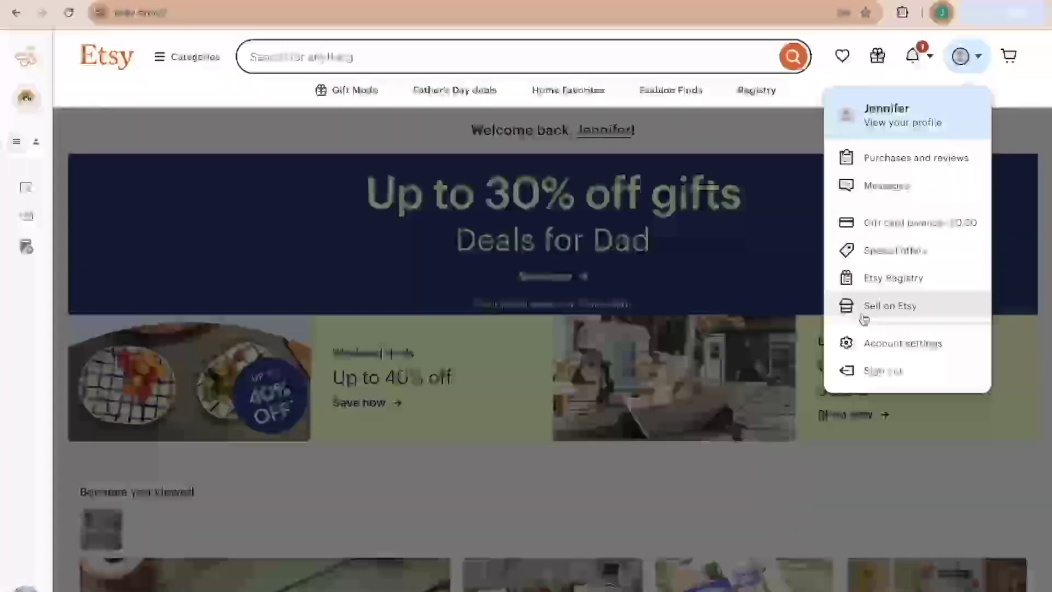
pyautogui.click(890, 311)
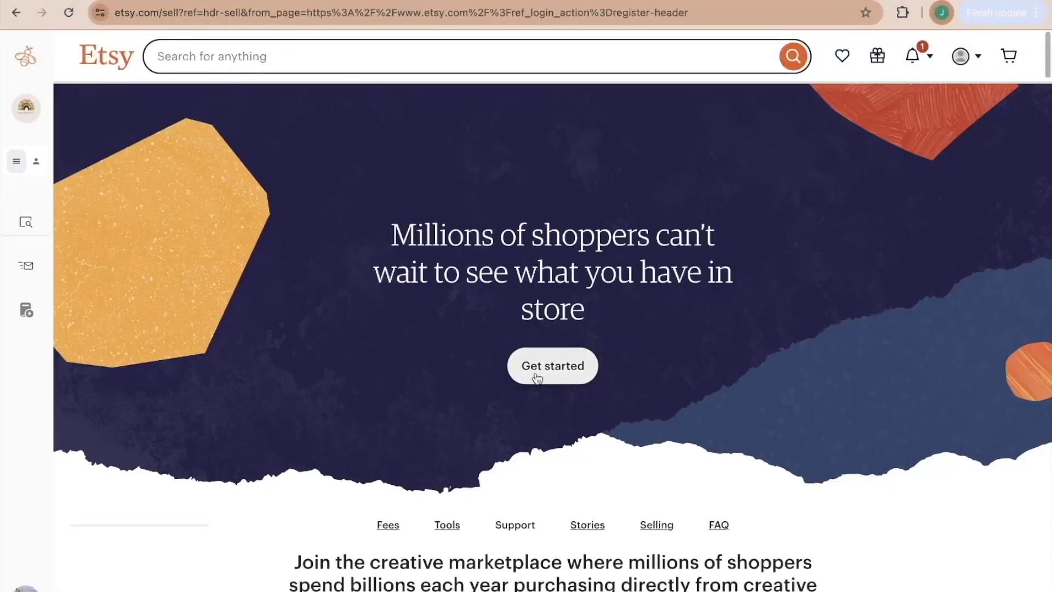
pyautogui.click(565, 378)
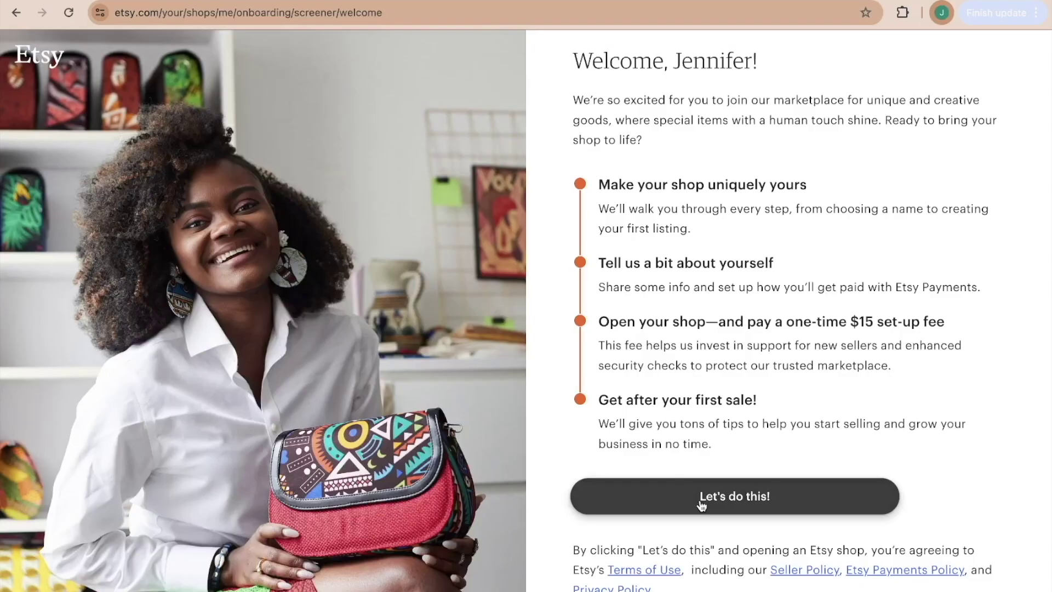
pyautogui.click(753, 500)
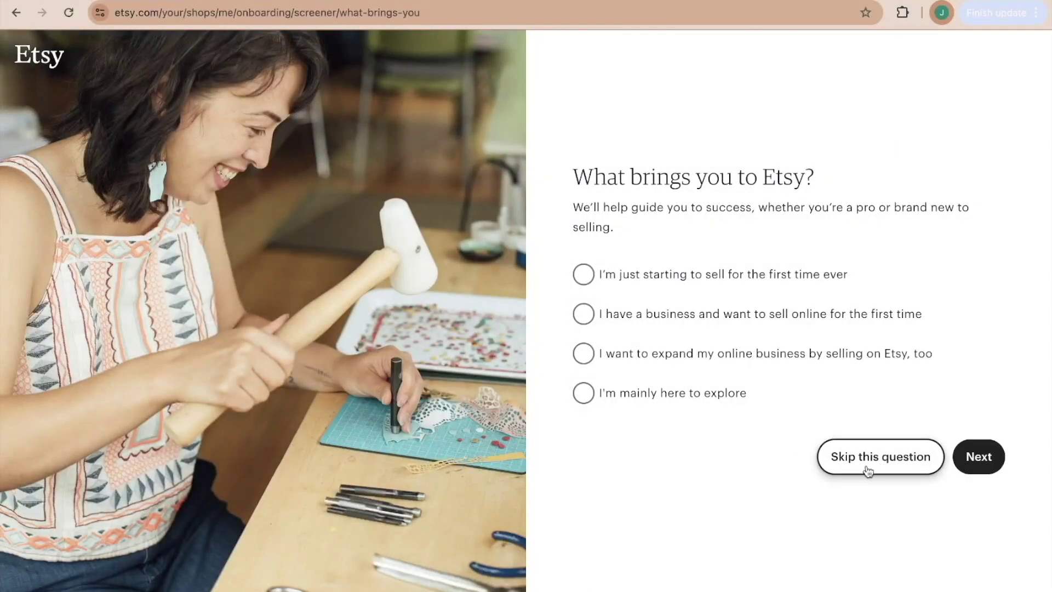
# - Skip the questions about what brings you to Etsy and help topics, and start the shop setup
pyautogui.click(884, 458)
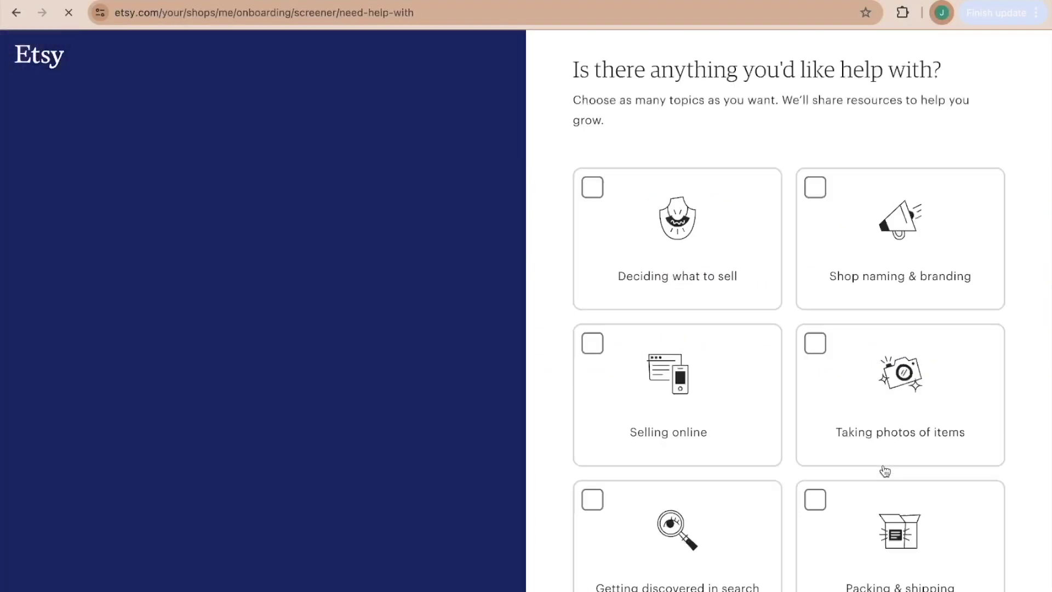
pyautogui.scroll(-10, 864, 497)
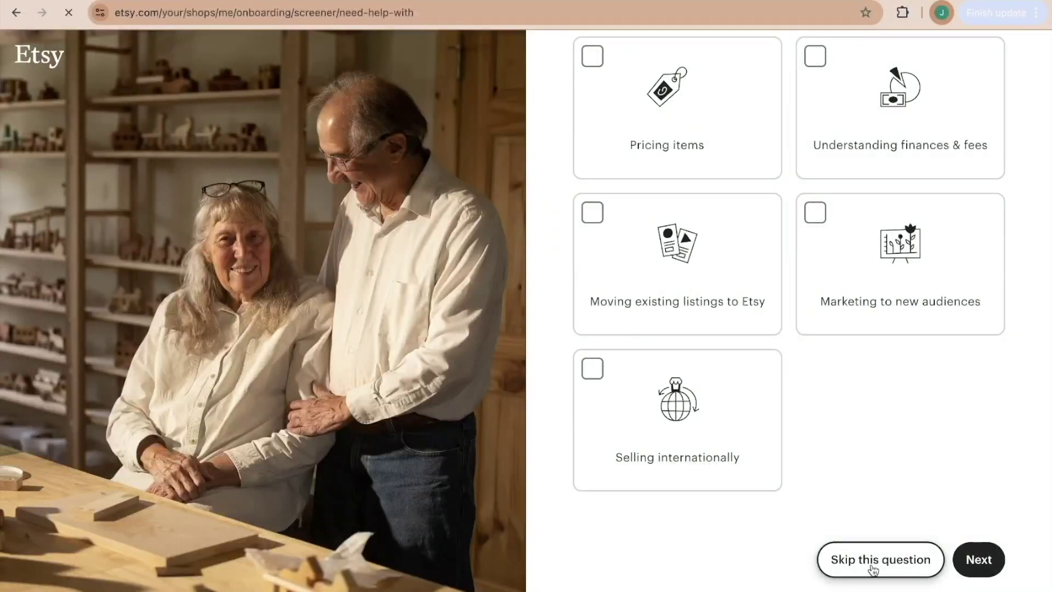
pyautogui.click(873, 568)
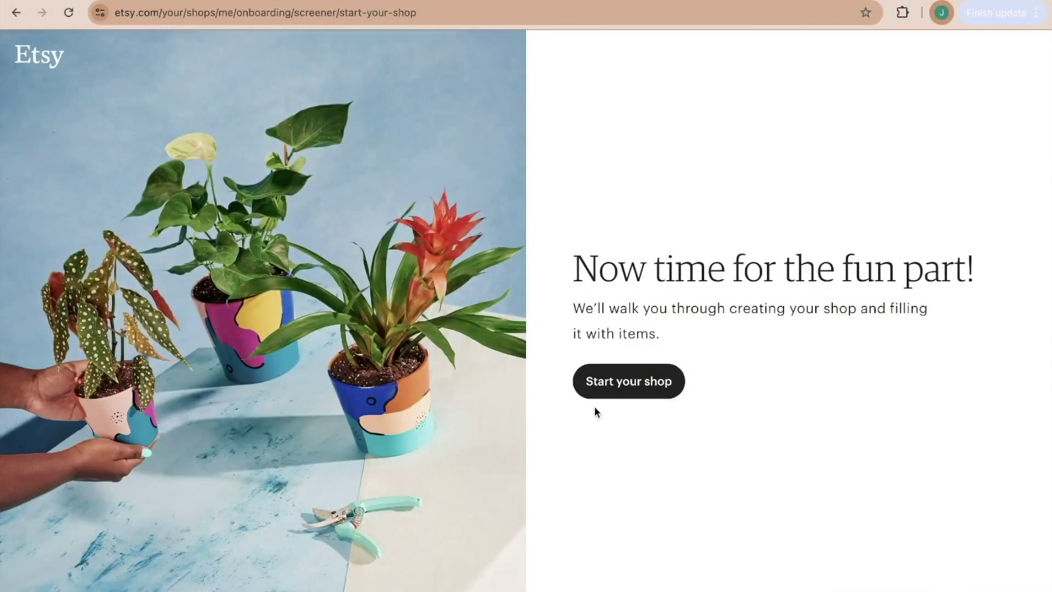
pyautogui.click(609, 395)
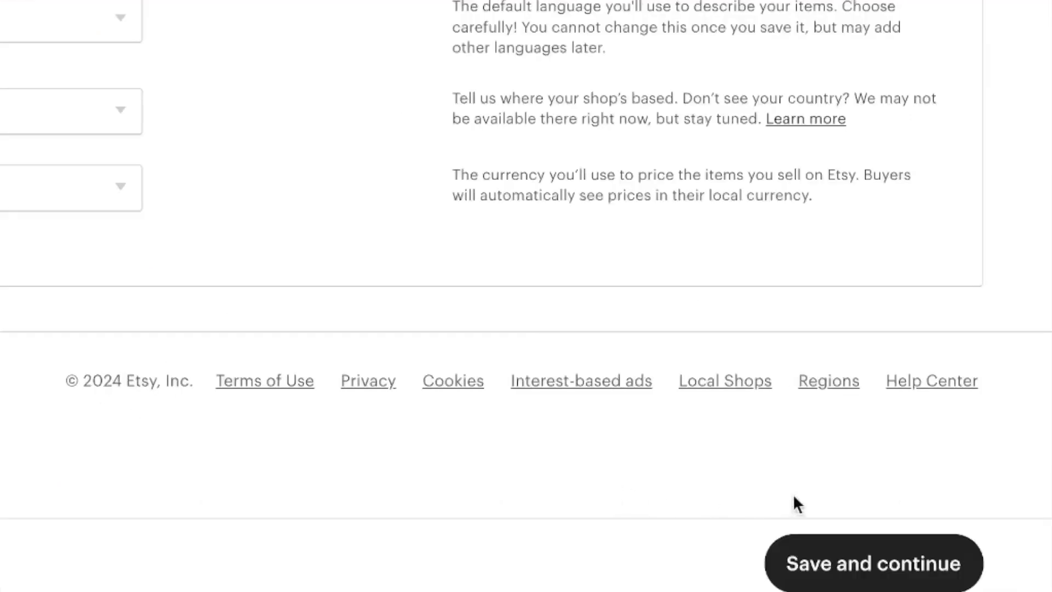
# - Save the shop preferences and name the shop MysticalMakerShop
pyautogui.click(940, 573)
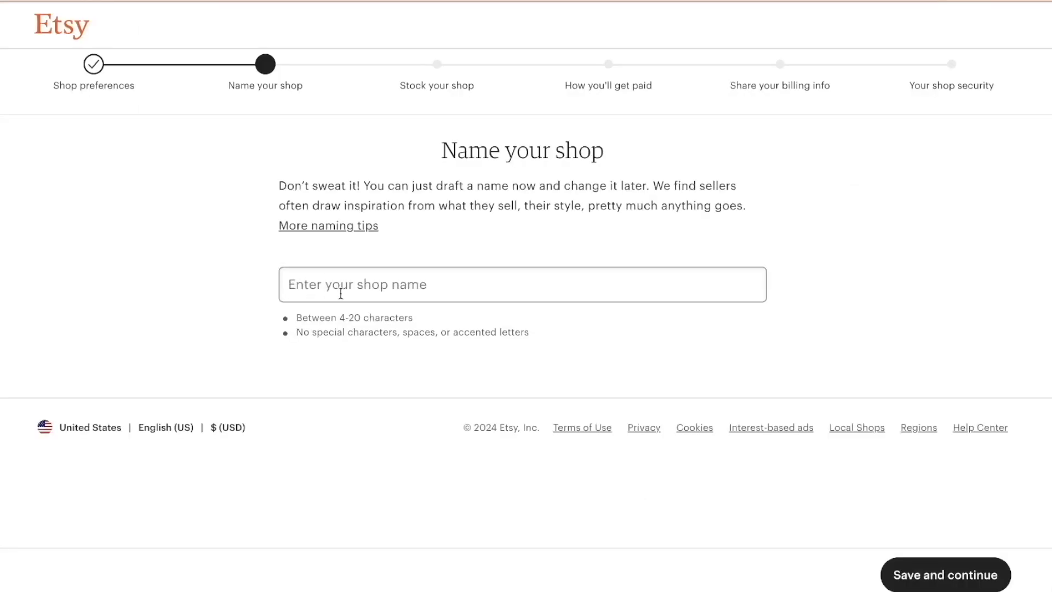
pyautogui.click(379, 285)
pyautogui.write('MysticalMakerShop')
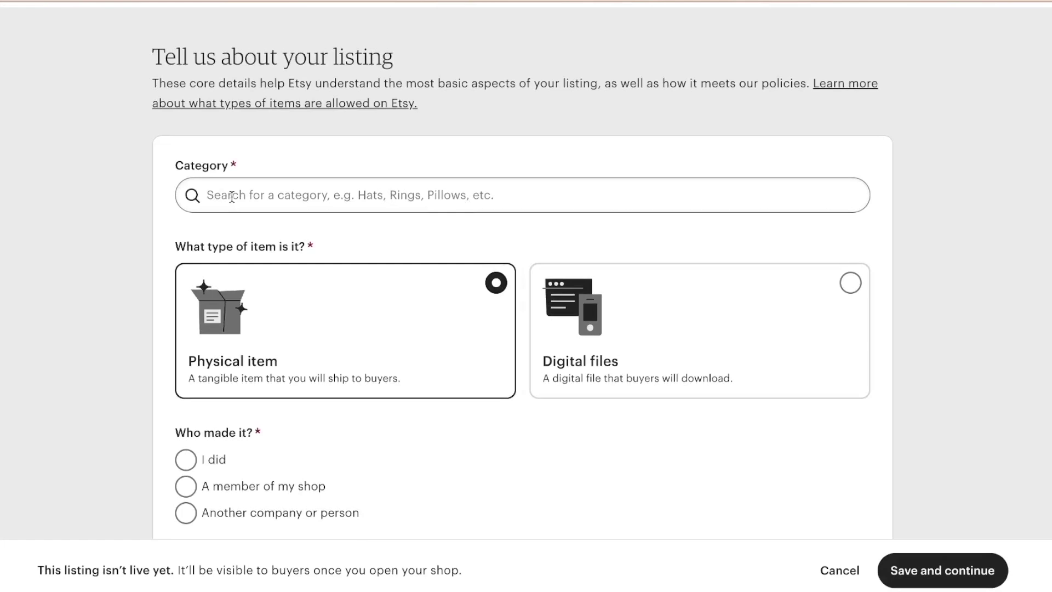
# - Search the listing categories for "Appare" and choose T-shirts under Gender-Neutral Adult Clothing, Tops & Tees
pyautogui.click(231, 196)
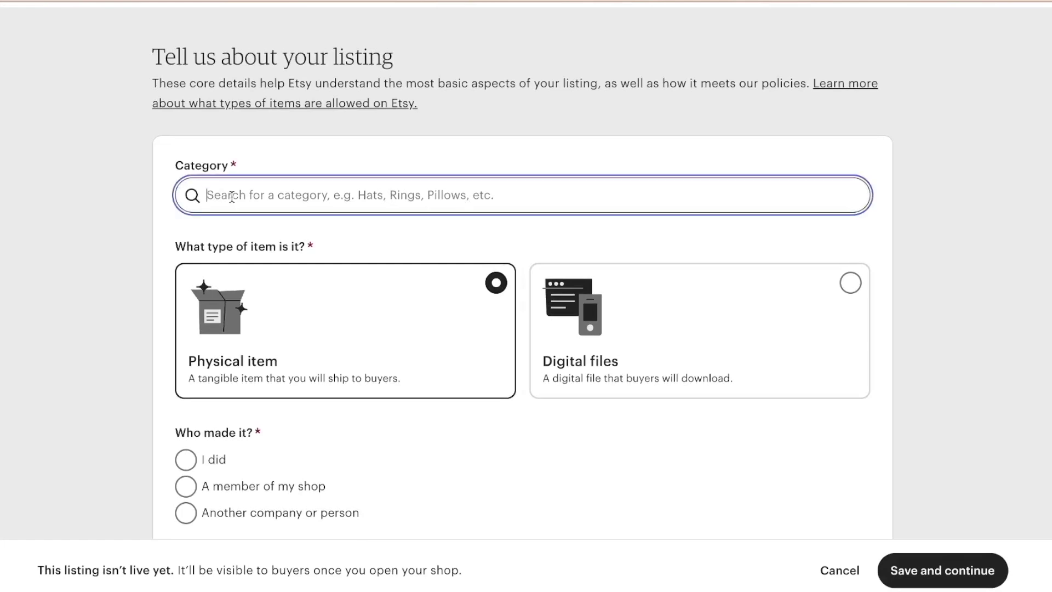
pyautogui.write('Appare')
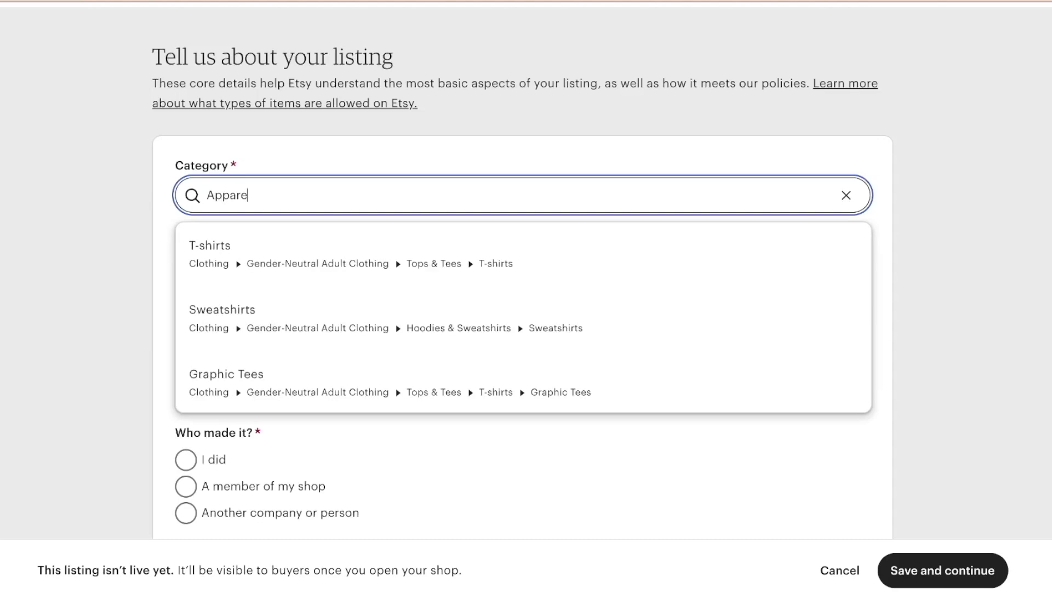
pyautogui.click(204, 254)
# - Declare the listing as a finished product made by another company or person
pyautogui.scroll(-3, 298, 305)
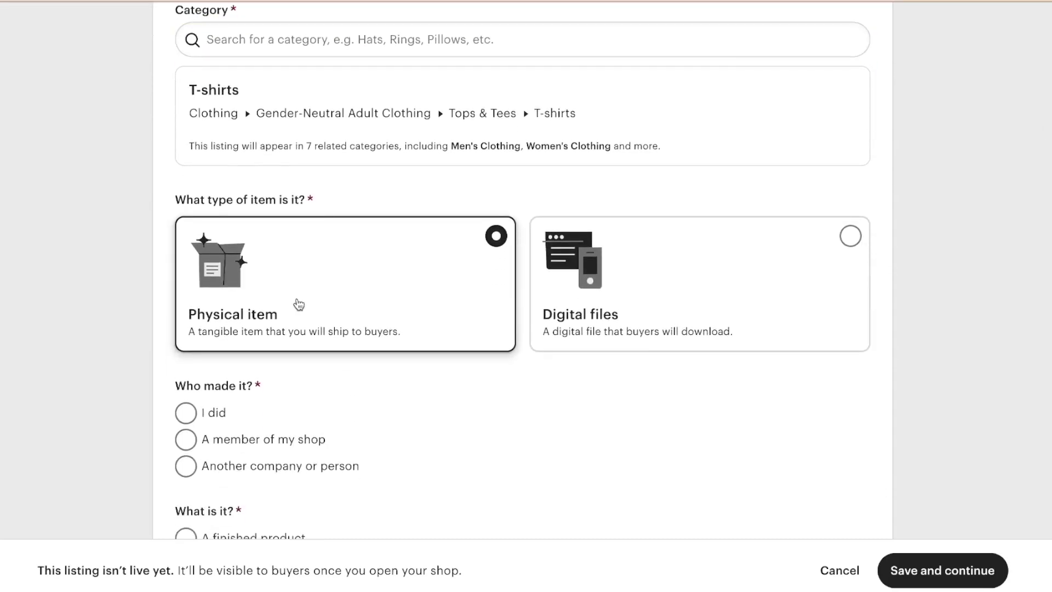
pyautogui.scroll(-2, 299, 305)
pyautogui.scroll(-1, 246, 339)
pyautogui.click(186, 366)
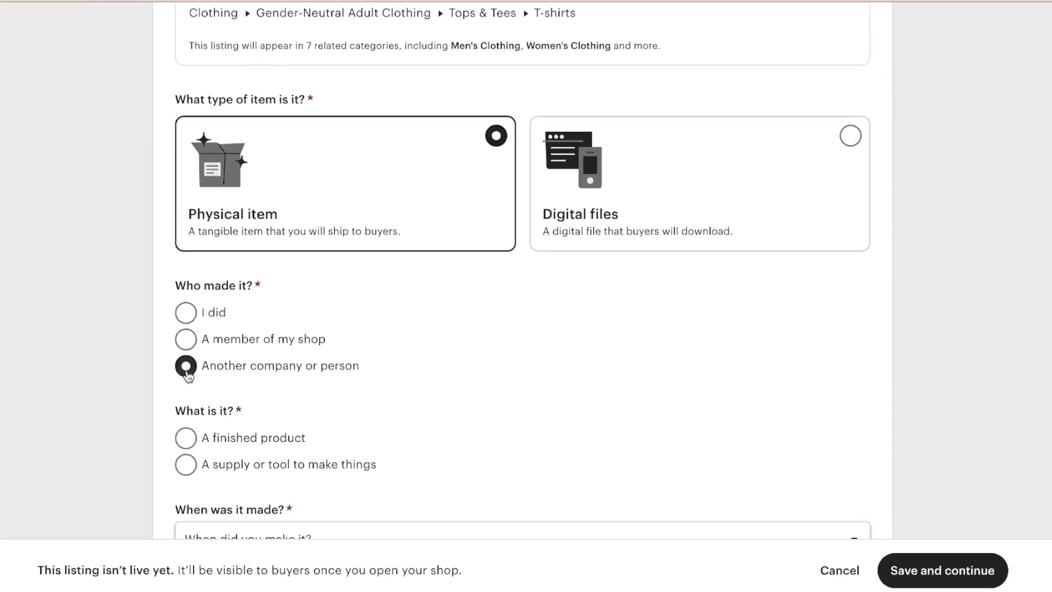
pyautogui.scroll(-1, 282, 375)
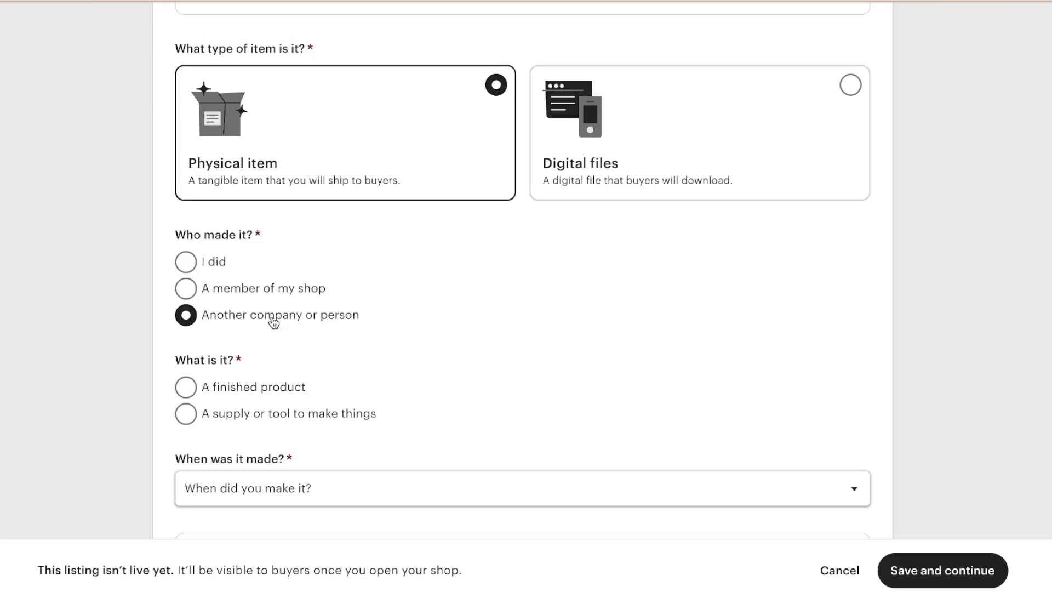
pyautogui.scroll(-2, 274, 322)
pyautogui.click(187, 299)
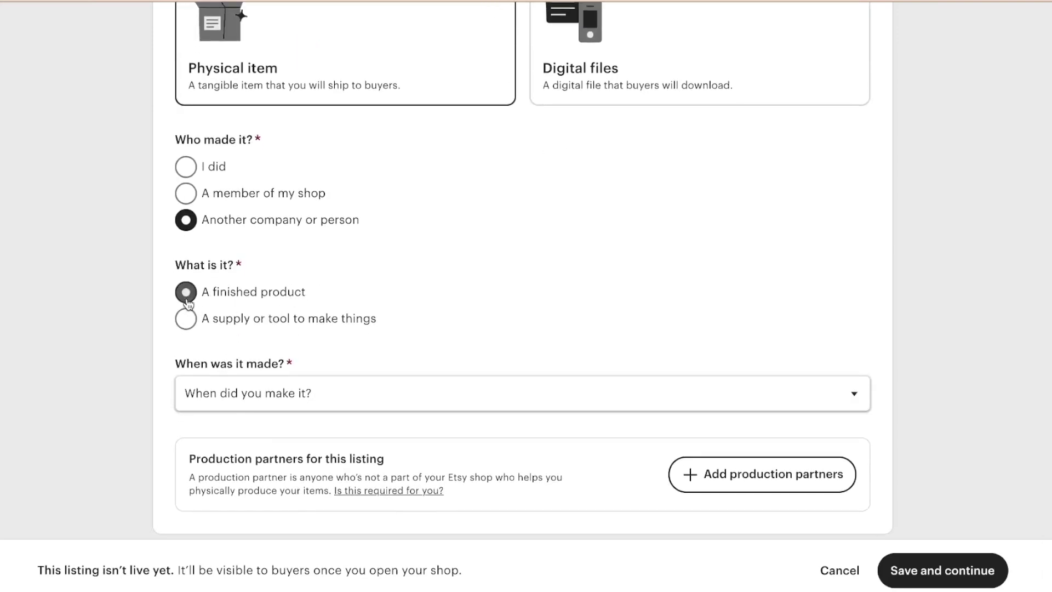
# - Set when the item was made to Made To Order
pyautogui.scroll(-1, 229, 352)
pyautogui.click(234, 357)
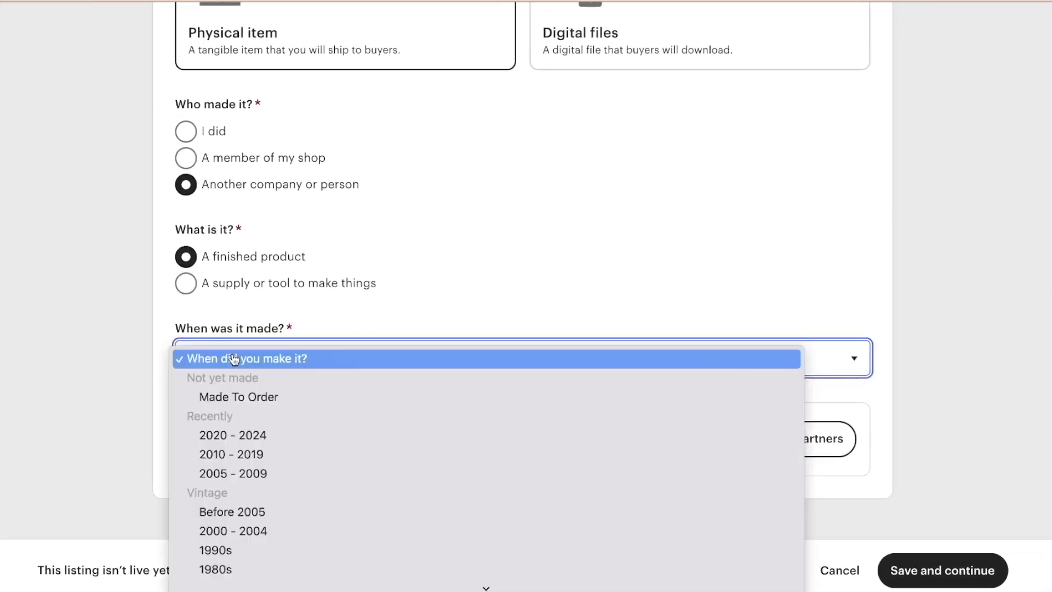
pyautogui.click(221, 404)
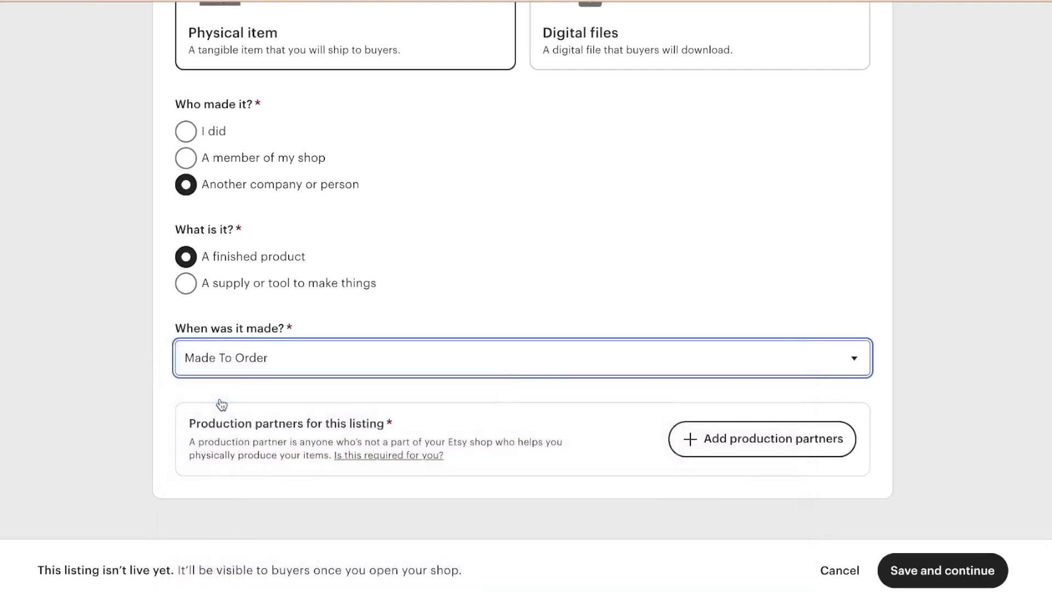
# - Create a new production partner for the listing and name it Printify
pyautogui.click(759, 451)
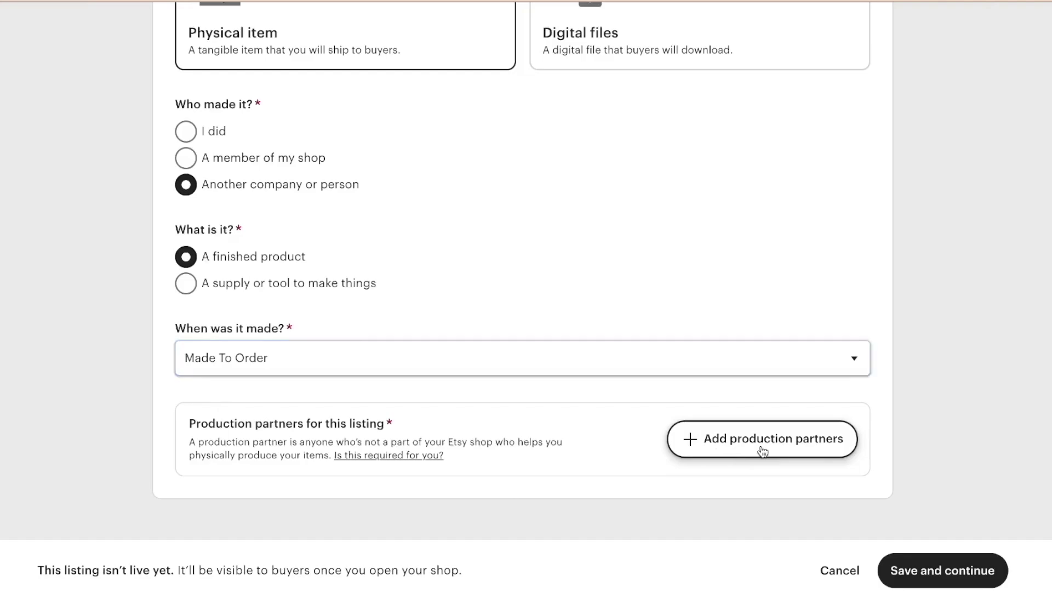
pyautogui.click(497, 156)
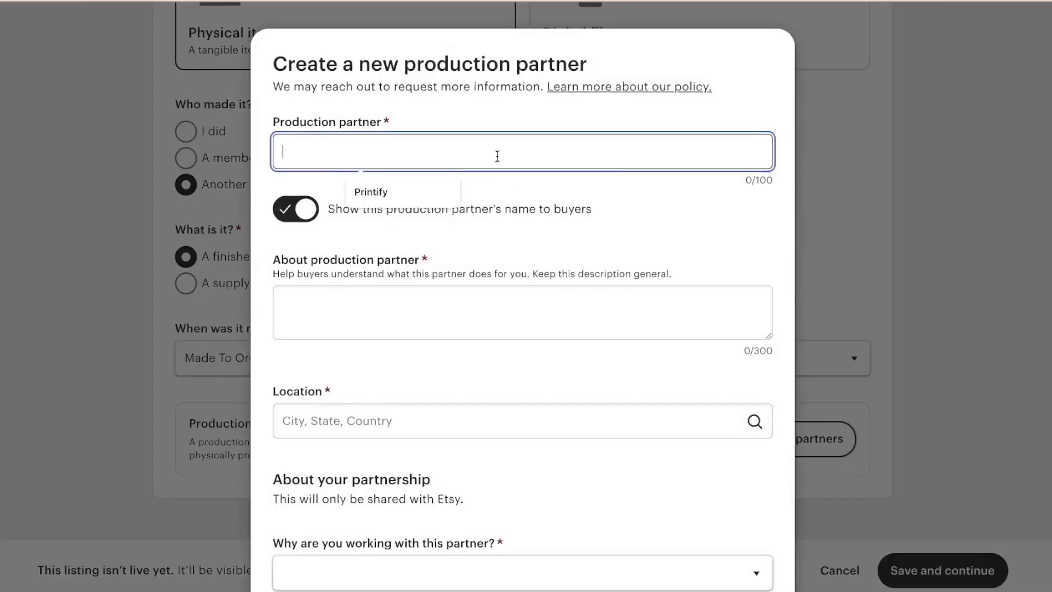
pyautogui.click(406, 197)
# - Describe the production partner as "Prints, packages and ships all items."
pyautogui.click(401, 323)
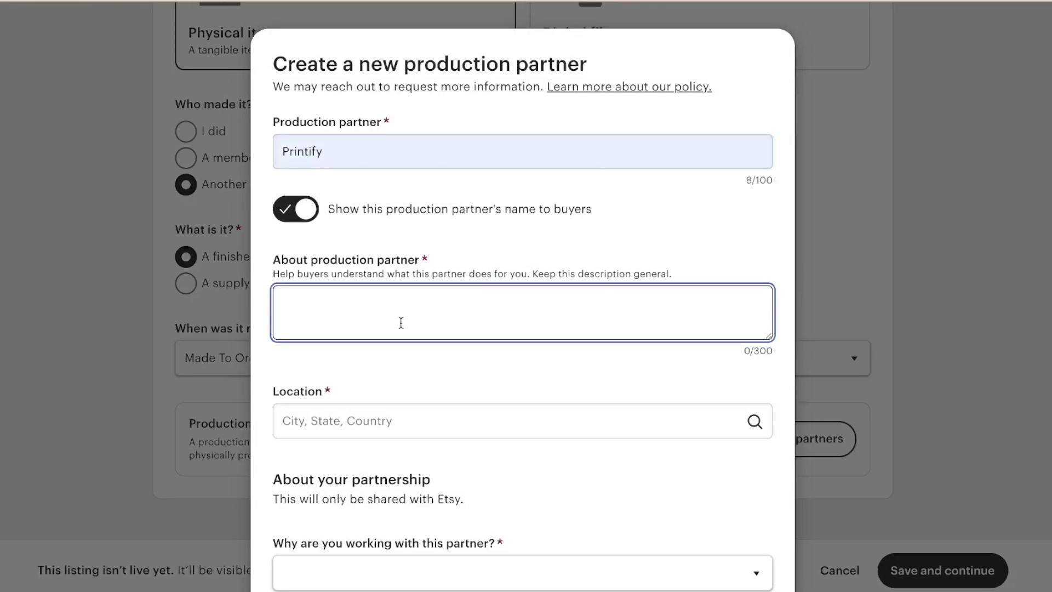
pyautogui.write('Prints, packages and sho')
pyautogui.press('BackSpace')
pyautogui.write('ips all')
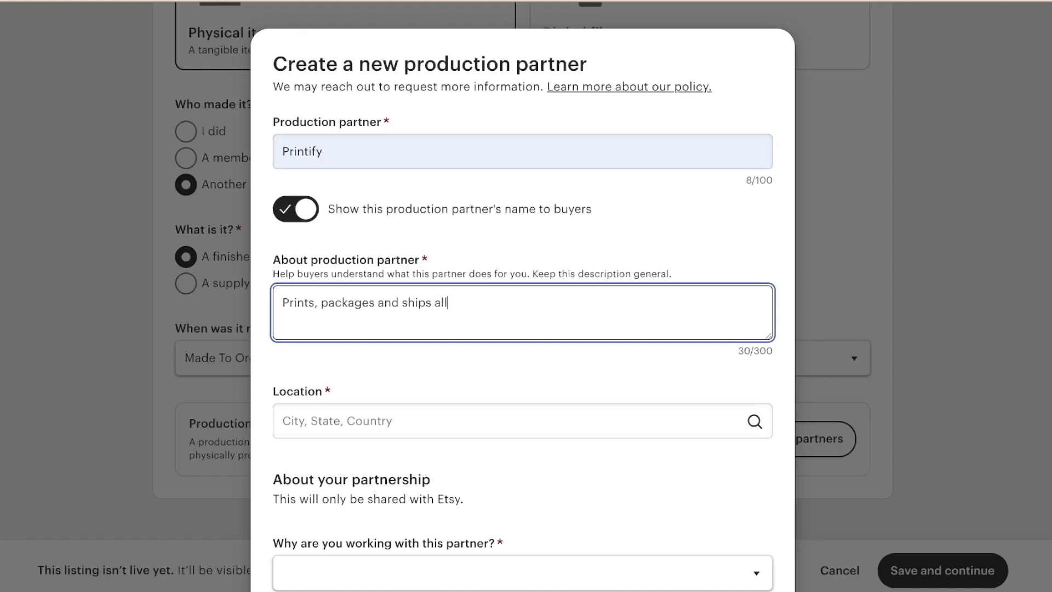
pyautogui.write(' items.')
# - Set the production partner's location to Wilmington, Delaware, United States Of America
pyautogui.scroll(-1, 310, 54)
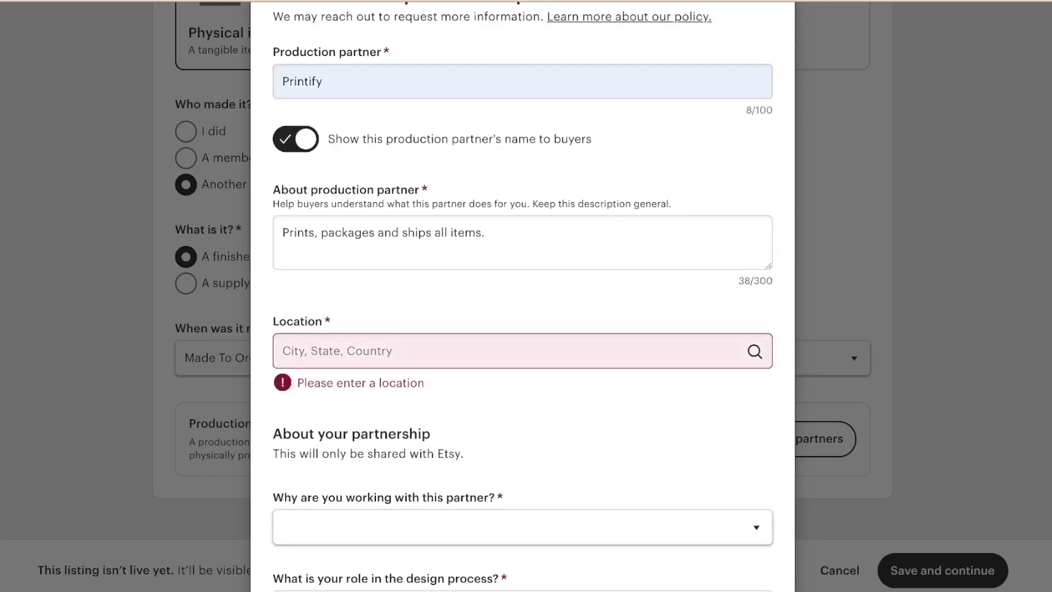
pyautogui.click(439, 357)
pyautogui.write('Wilmington')
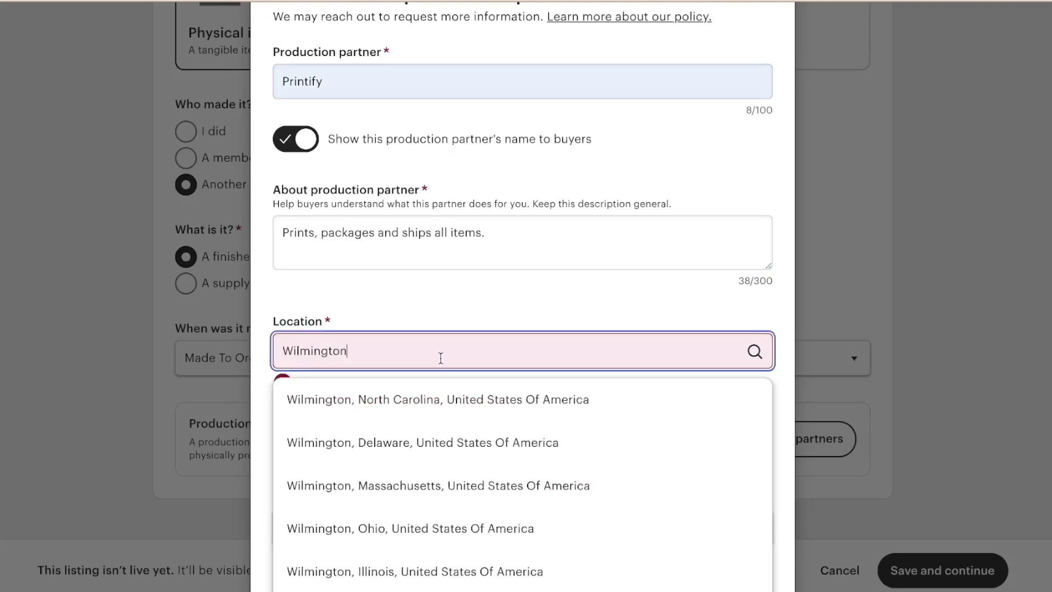
pyautogui.write(', De')
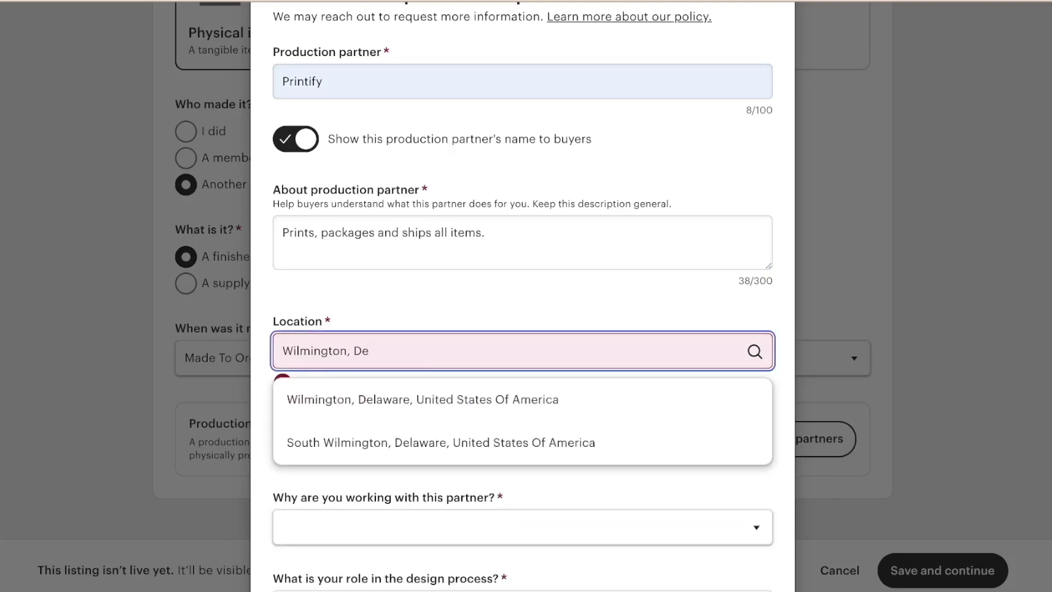
pyautogui.click(472, 399)
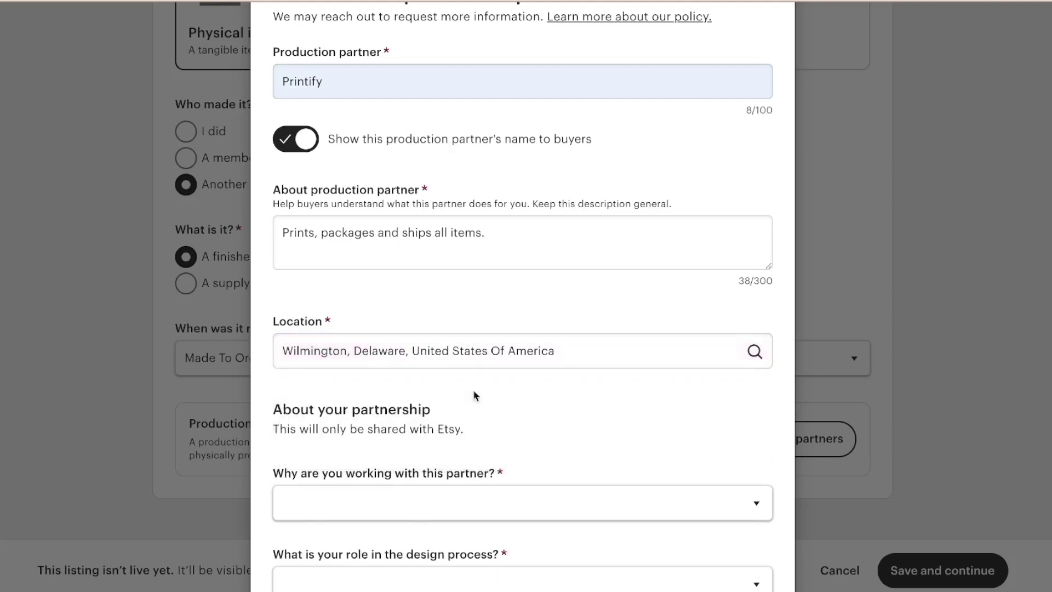
# - Give "I don't have the technical ability or equipment to make it entirely by myself" as the reason for working with the partner
pyautogui.scroll(-1, 475, 395)
pyautogui.scroll(-2, 474, 394)
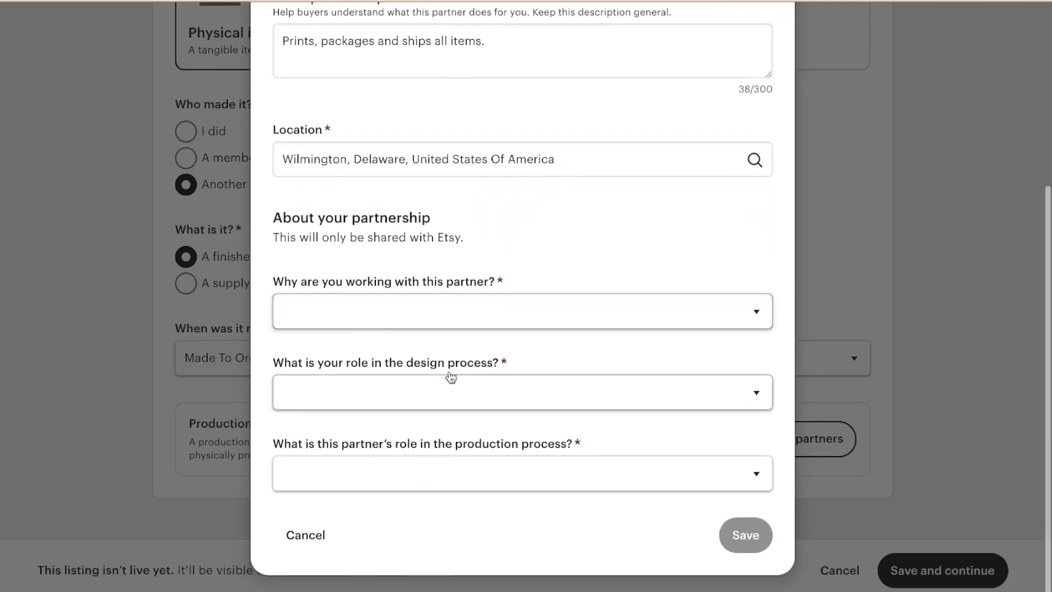
pyautogui.click(349, 307)
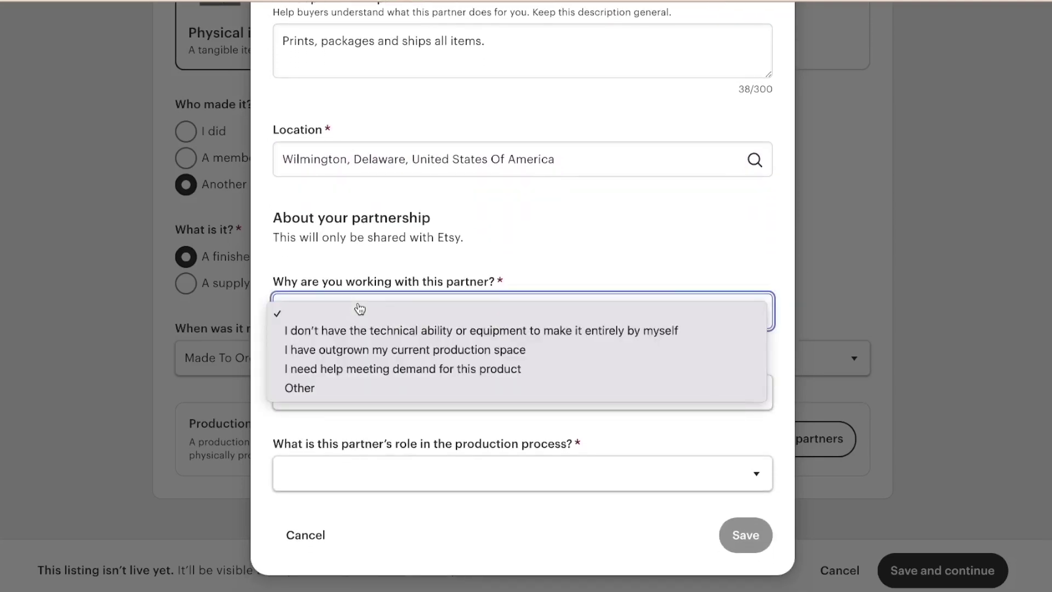
pyautogui.click(313, 335)
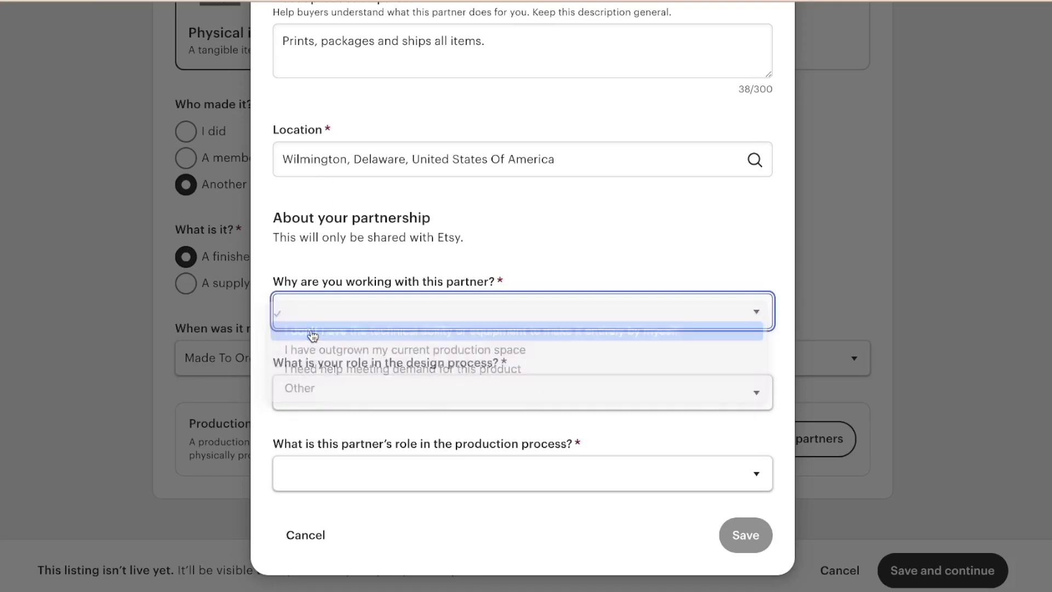
# - Set your design role to "I design everything myself" and the partner's production role to "They do everything for me"
pyautogui.click(341, 401)
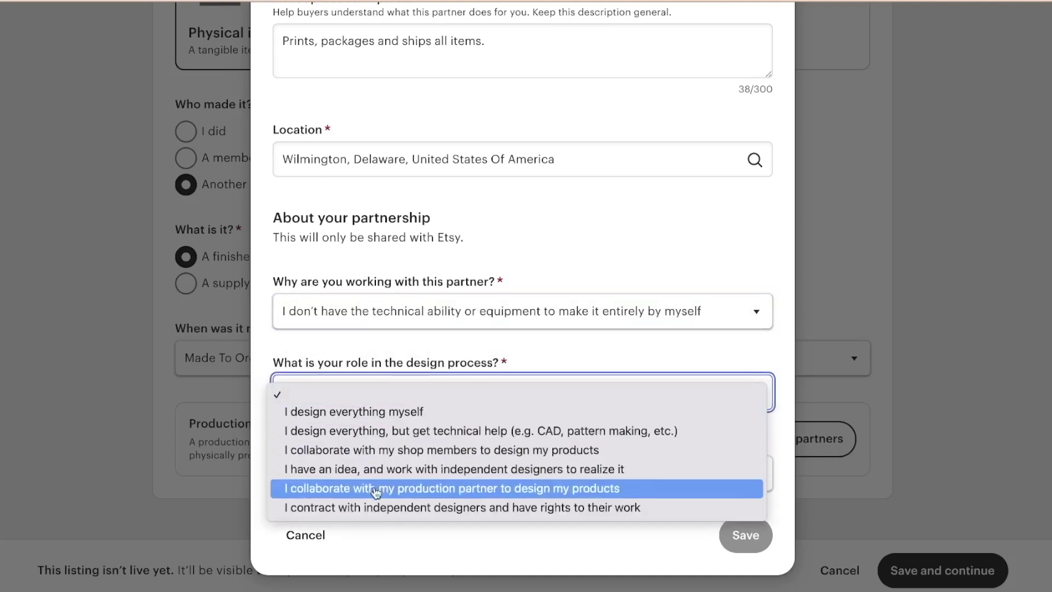
pyautogui.click(366, 413)
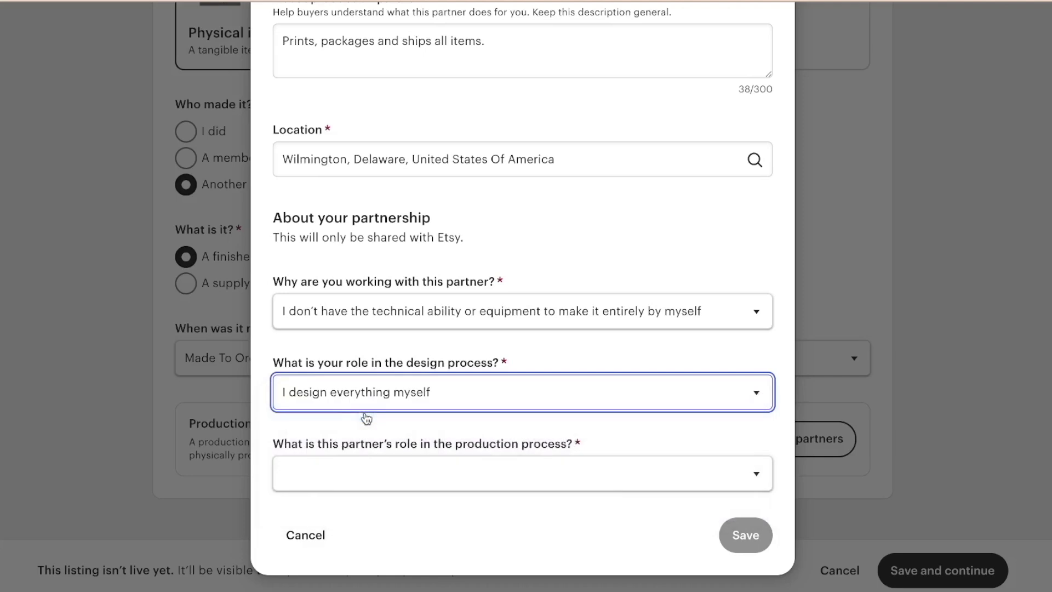
pyautogui.click(379, 479)
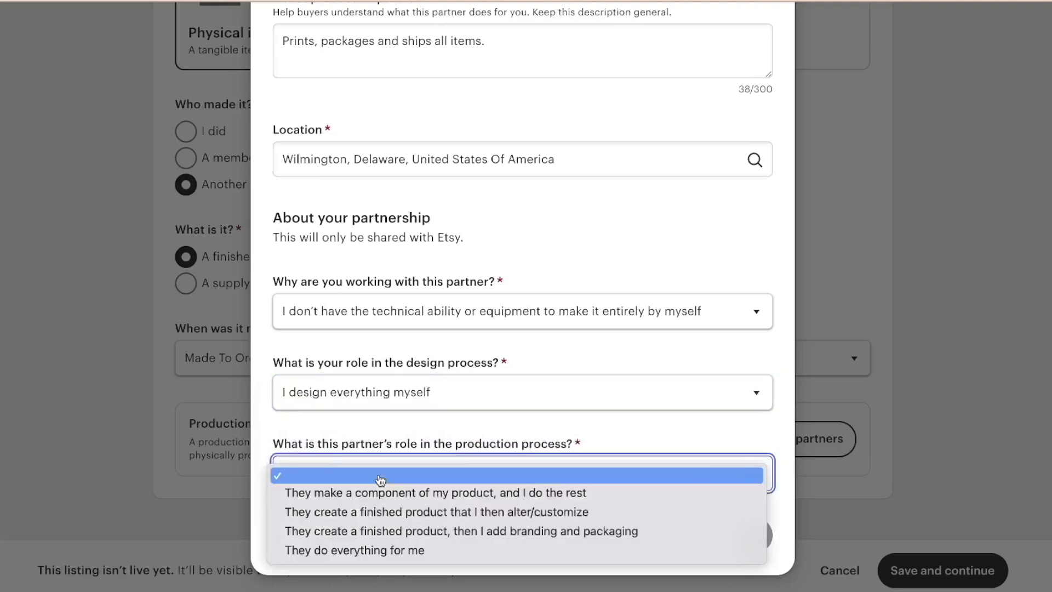
pyautogui.click(351, 554)
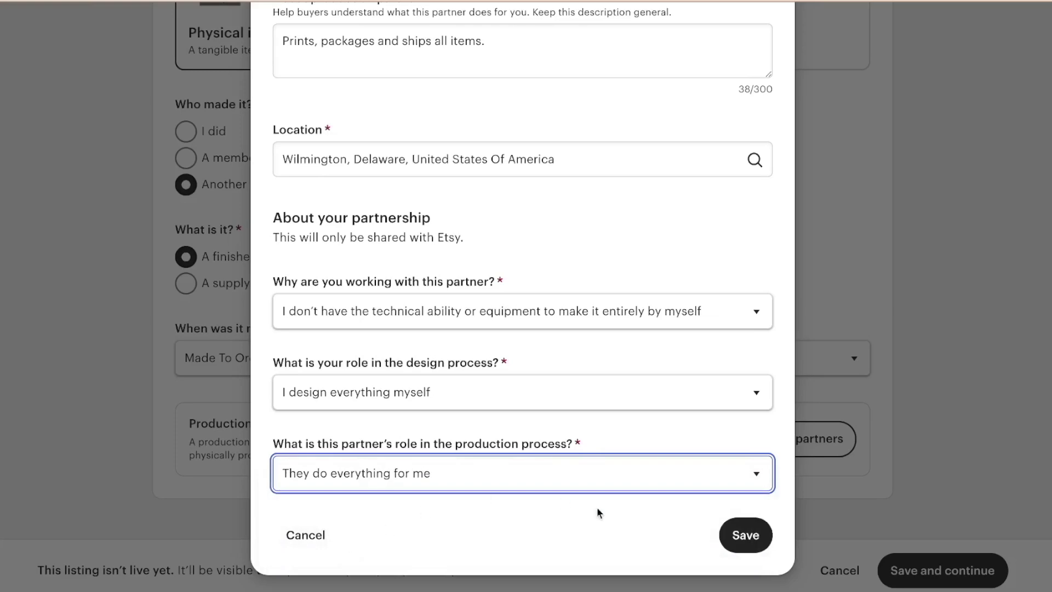
# - Save the new production partner, confirm Printify for this listing and continue to the listing details
pyautogui.click(753, 542)
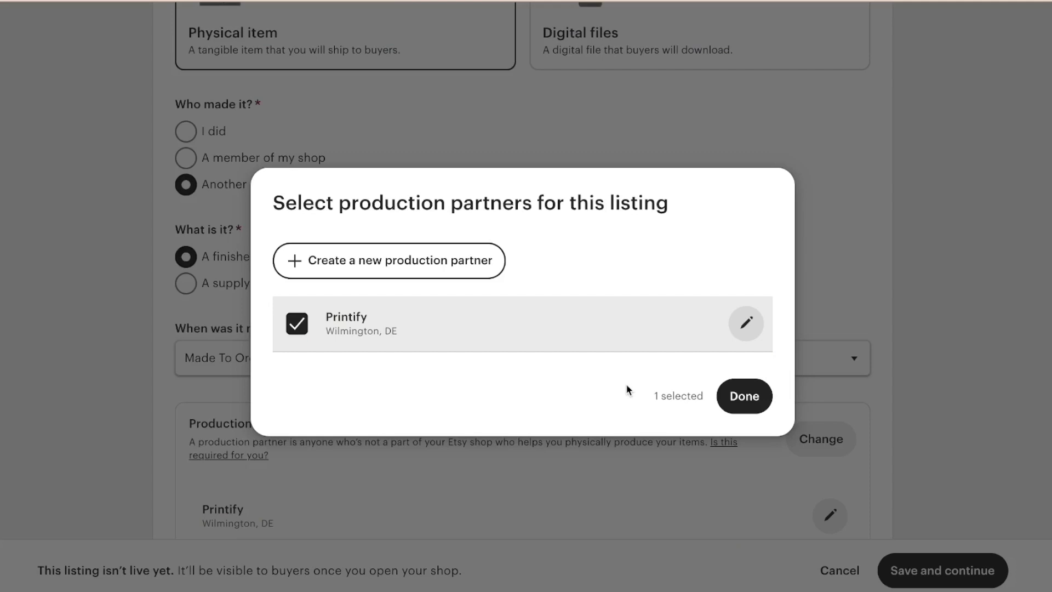
pyautogui.click(757, 411)
pyautogui.scroll(-2, 755, 407)
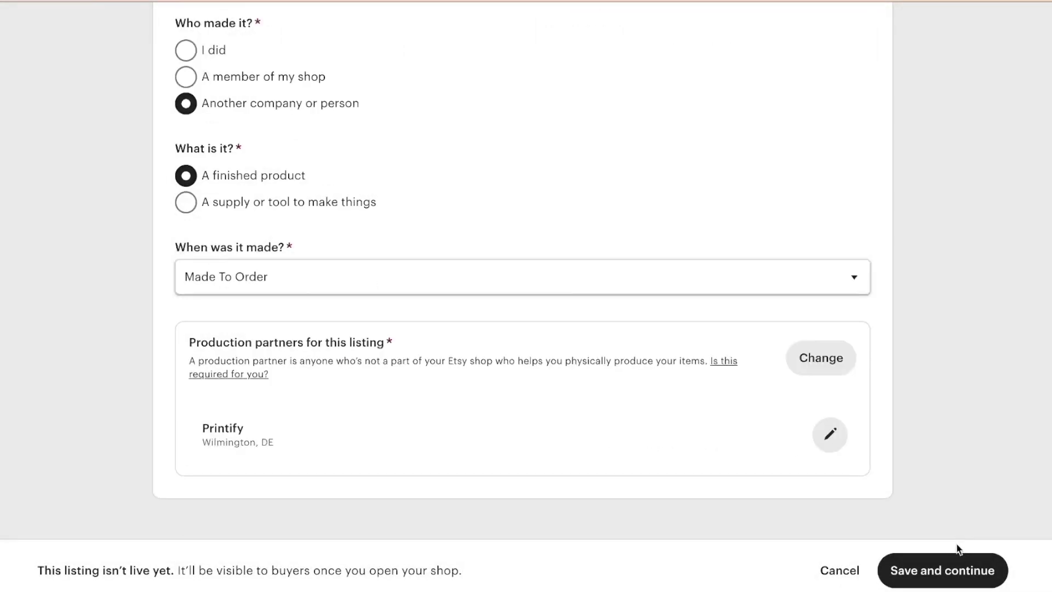
pyautogui.click(952, 573)
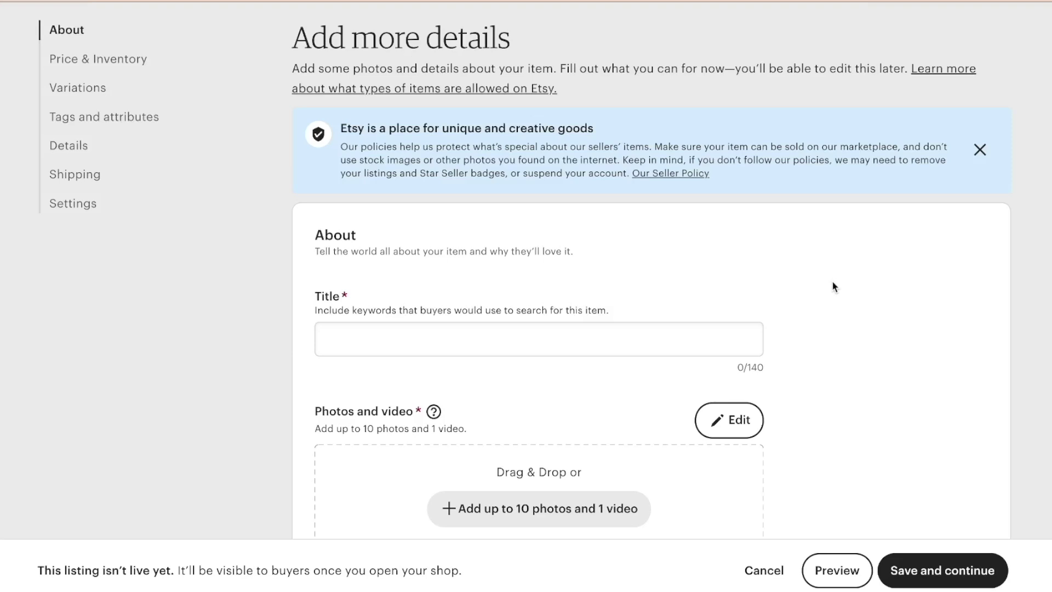
# - Title the listing "Adult Graphic Tshirt" and add the photo of the white T-shirt with jeans as its primary photo
pyautogui.click(502, 340)
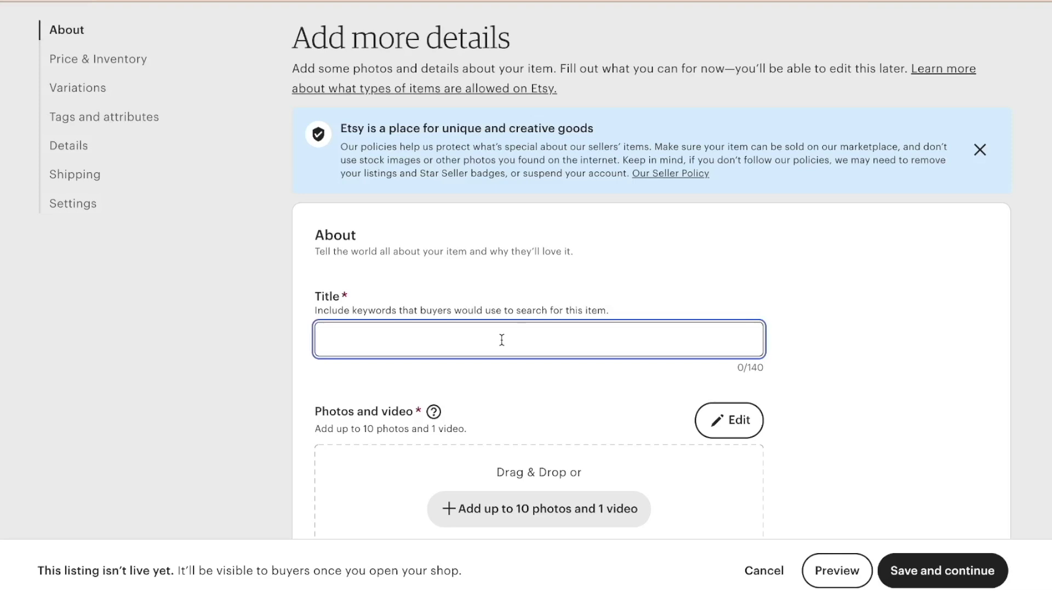
pyautogui.write('Adult ')
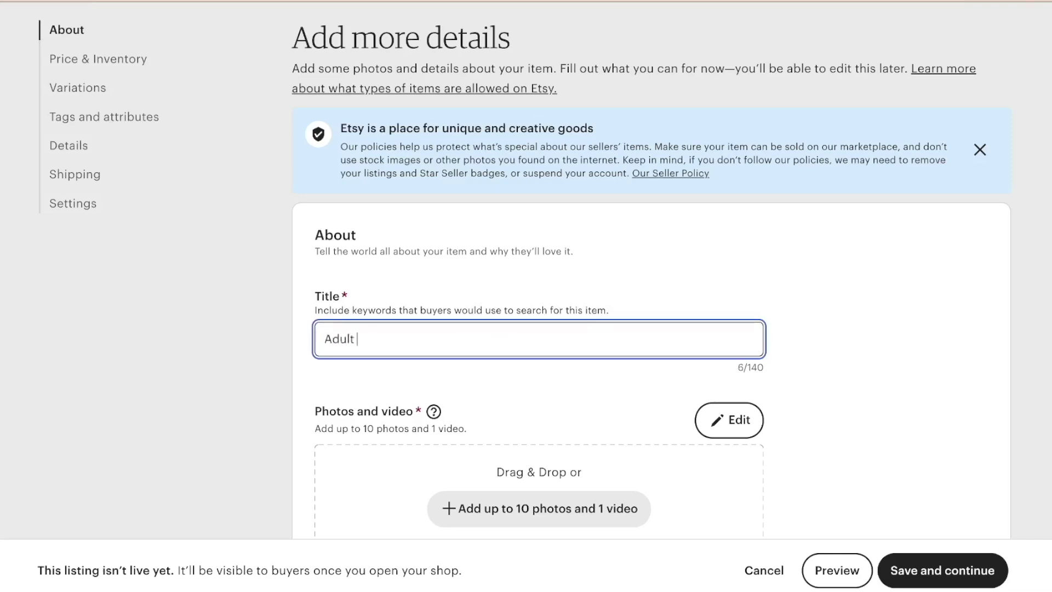
pyautogui.write('Graphic Tshirt')
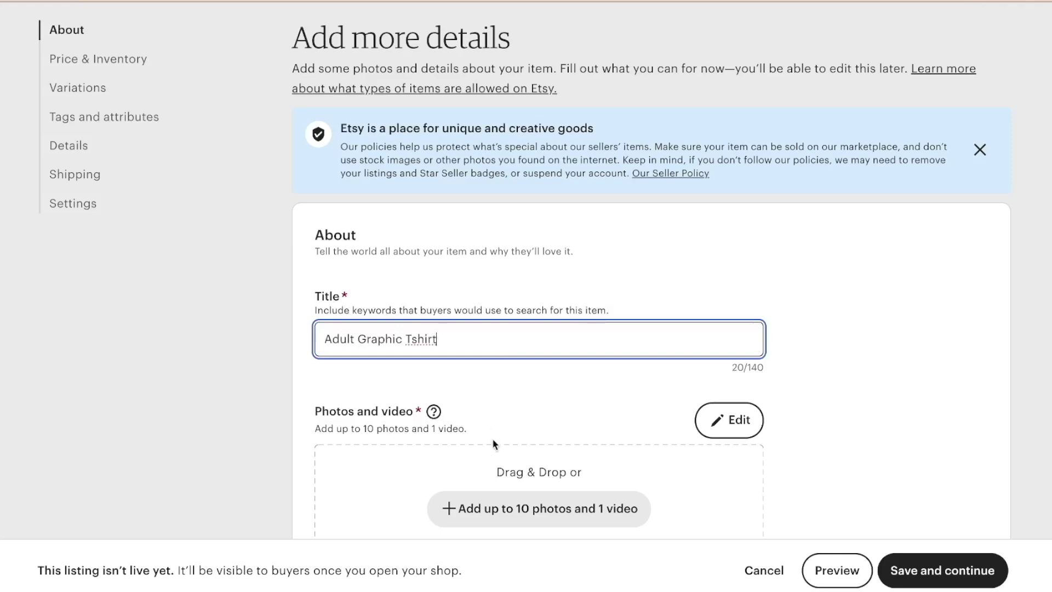
pyautogui.scroll(-2, 493, 438)
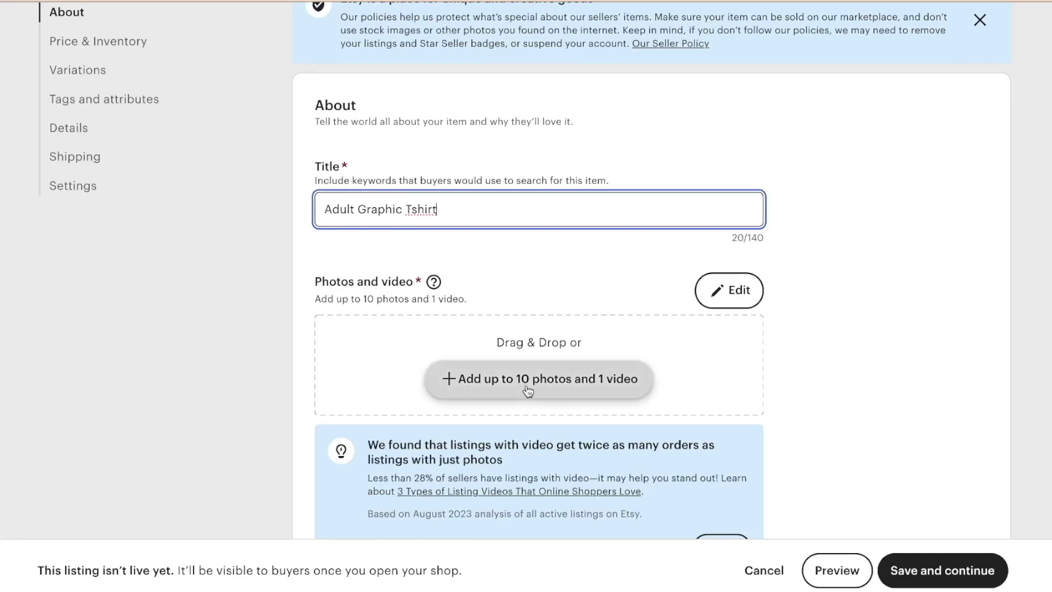
pyautogui.click(560, 392)
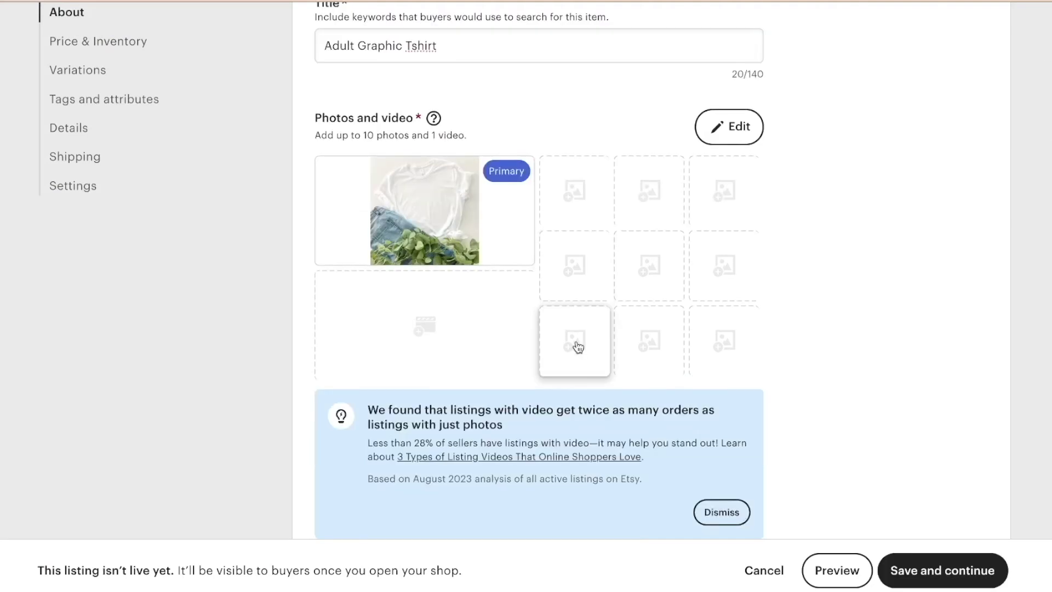
# - Enter "Adult Graphic Tshirt" as the listing's description
pyautogui.scroll(-5, 577, 345)
pyautogui.scroll(-4, 576, 345)
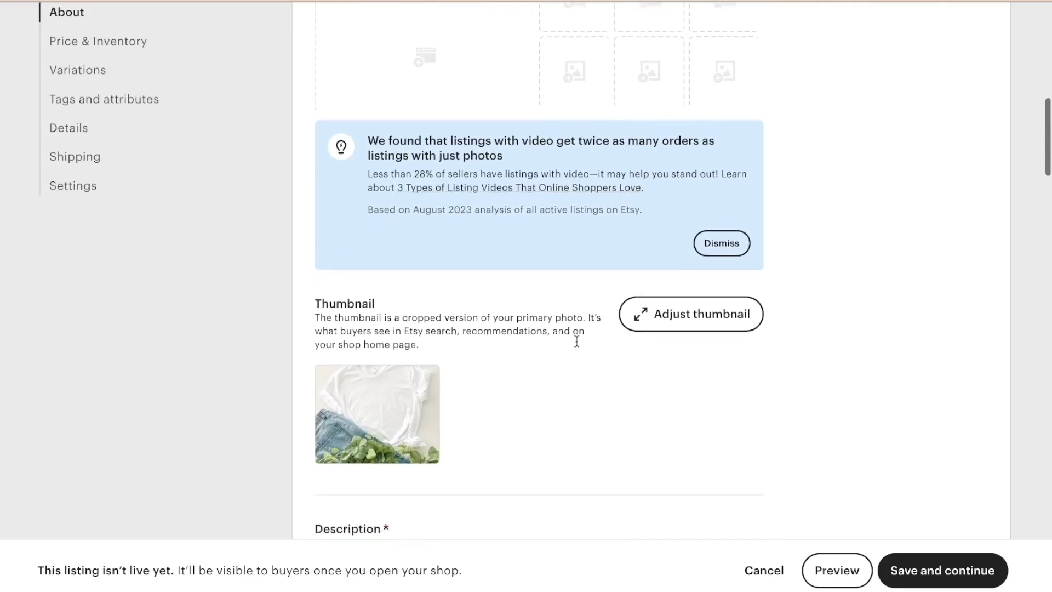
pyautogui.scroll(-2, 577, 346)
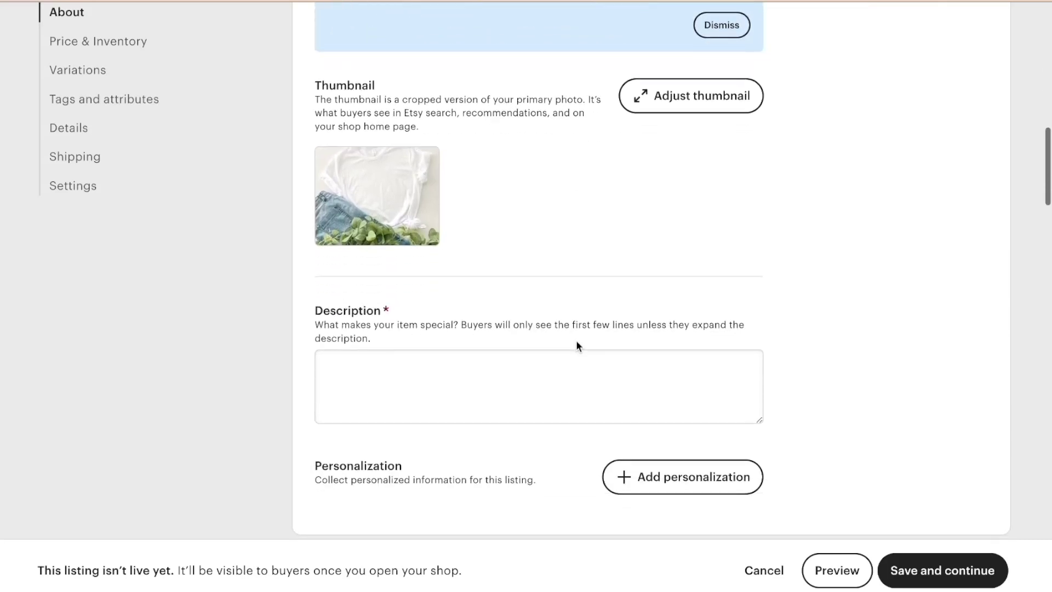
pyautogui.click(569, 359)
pyautogui.write('Adult')
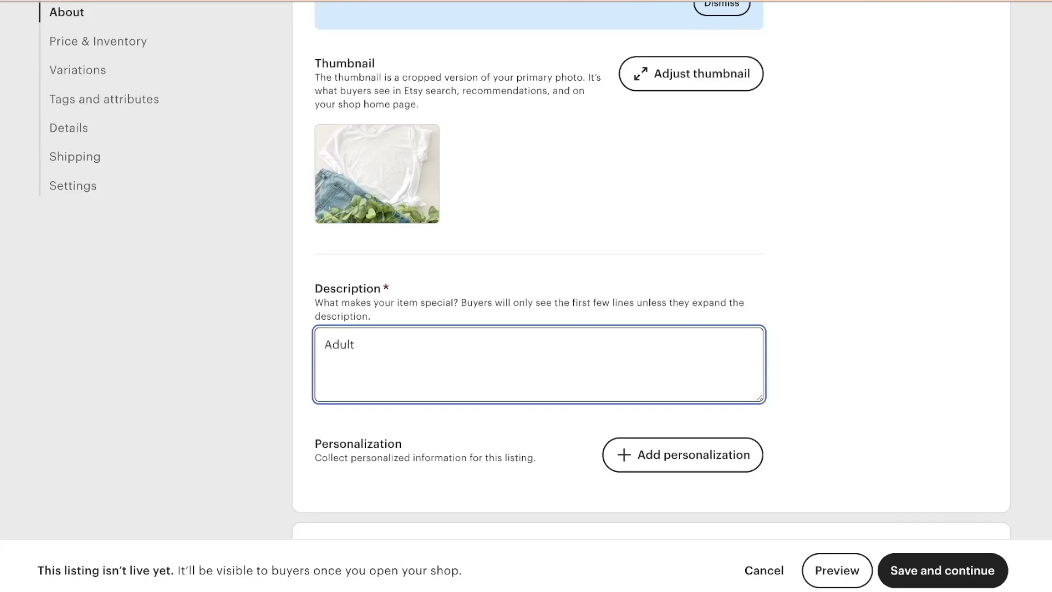
pyautogui.write(' Graphic Tshirt')
# - Set the listing's price to $99.00 and its quantity to 1
pyautogui.scroll(-7, 619, 412)
pyautogui.click(334, 284)
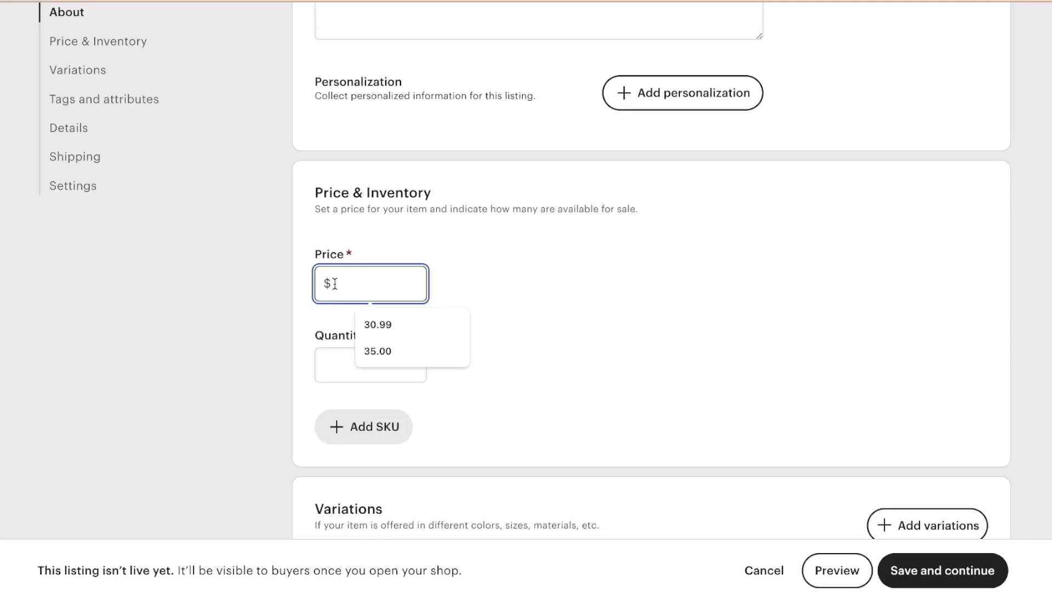
pyautogui.write('99.00')
pyautogui.scroll(-1, 393, 380)
pyautogui.click(392, 347)
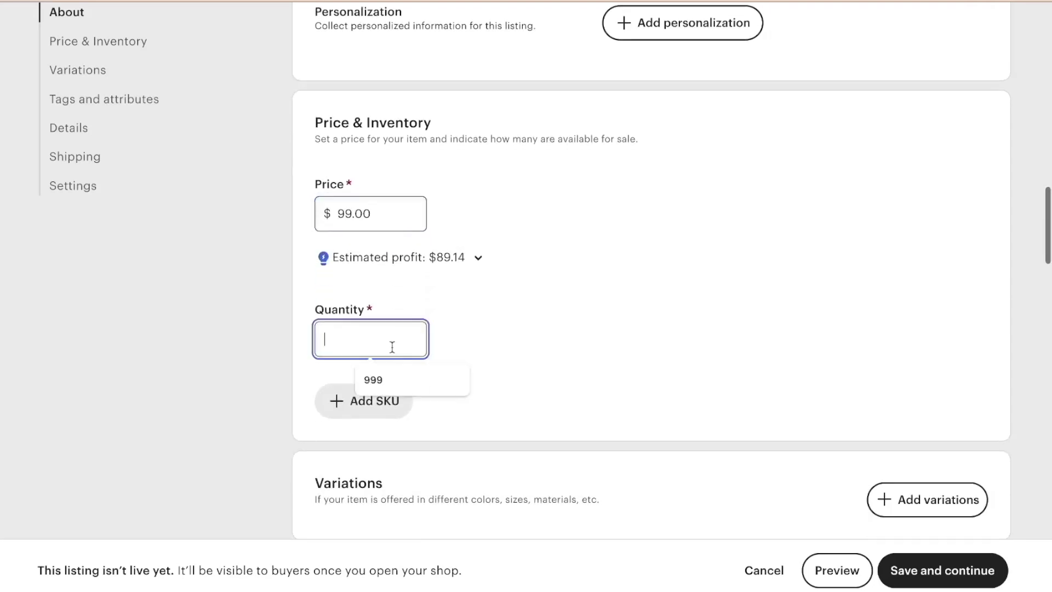
pyautogui.write('1')
pyautogui.click(535, 384)
# - Review the listing's variations, attributes, tags, materials, core details and category before its shipping section
pyautogui.scroll(-3, 535, 384)
pyautogui.scroll(15, 535, 384)
pyautogui.scroll(-10, 526, 359)
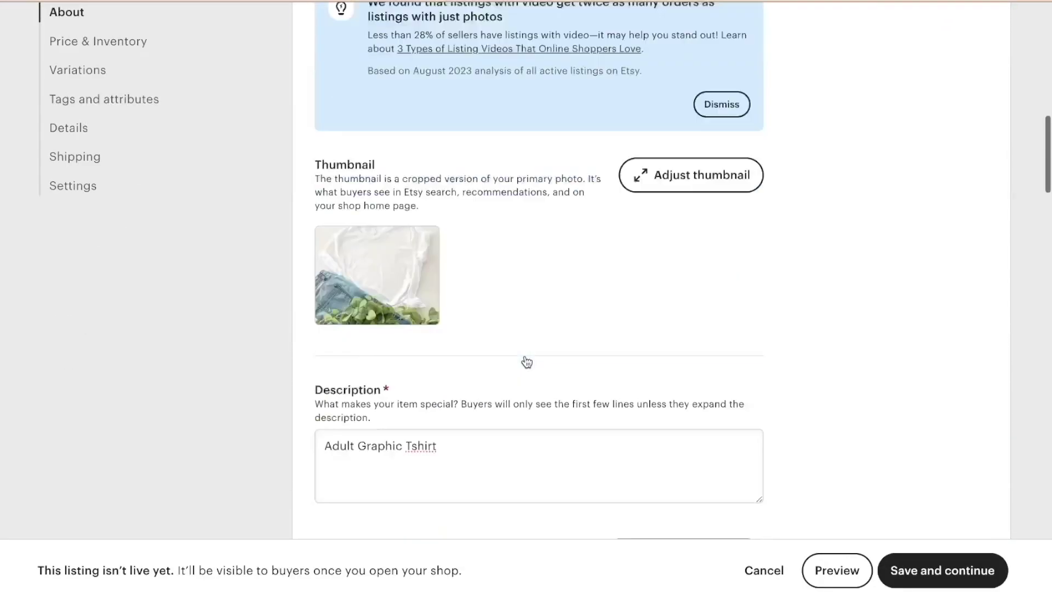
pyautogui.scroll(-8, 526, 362)
pyautogui.scroll(-3, 524, 361)
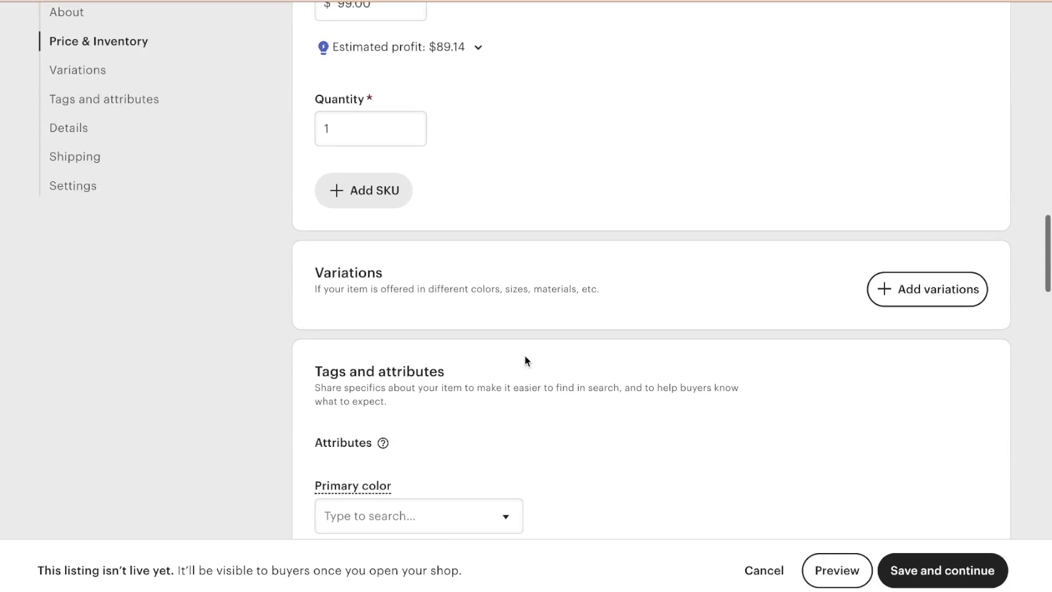
pyautogui.scroll(-3, 525, 360)
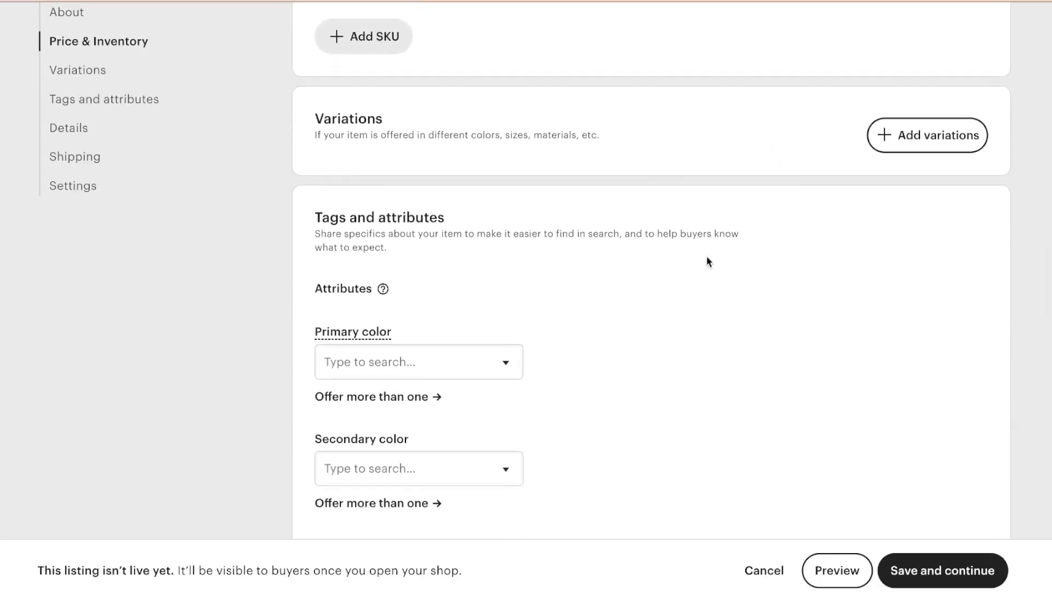
pyautogui.scroll(-5, 707, 261)
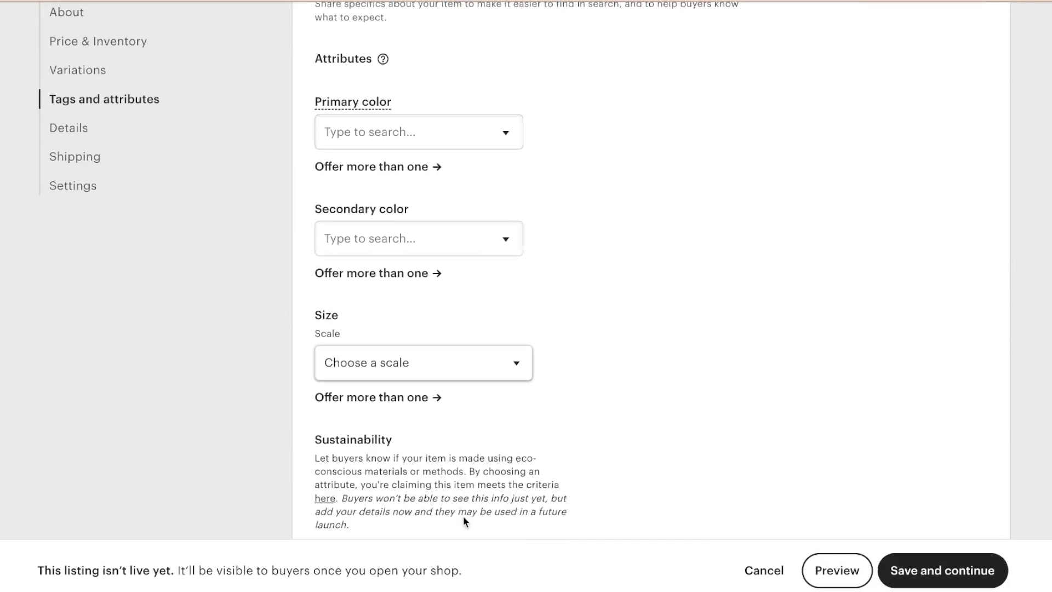
pyautogui.scroll(-10, 464, 520)
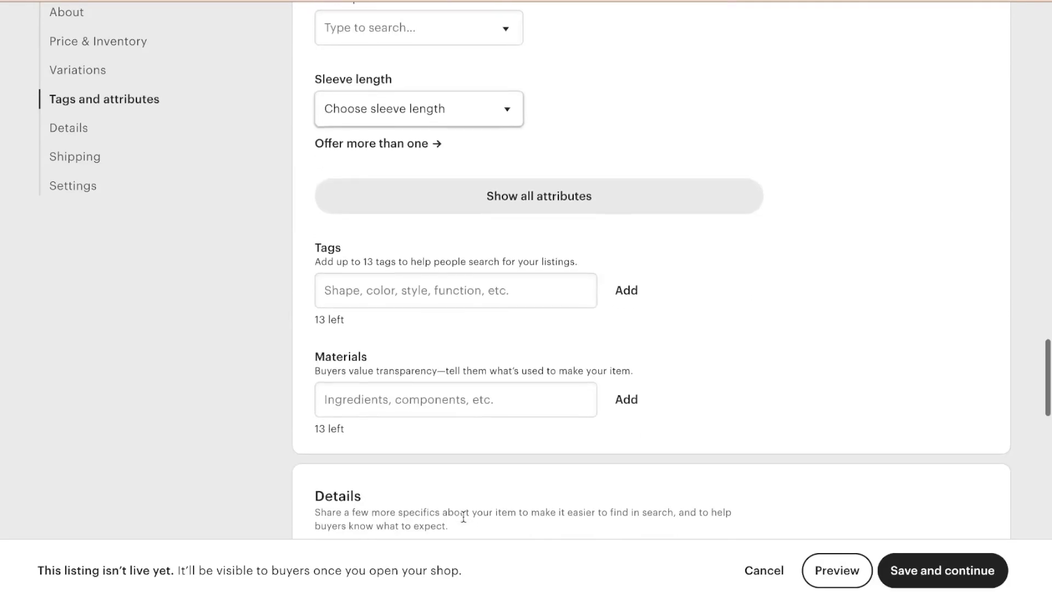
pyautogui.scroll(-1, 464, 518)
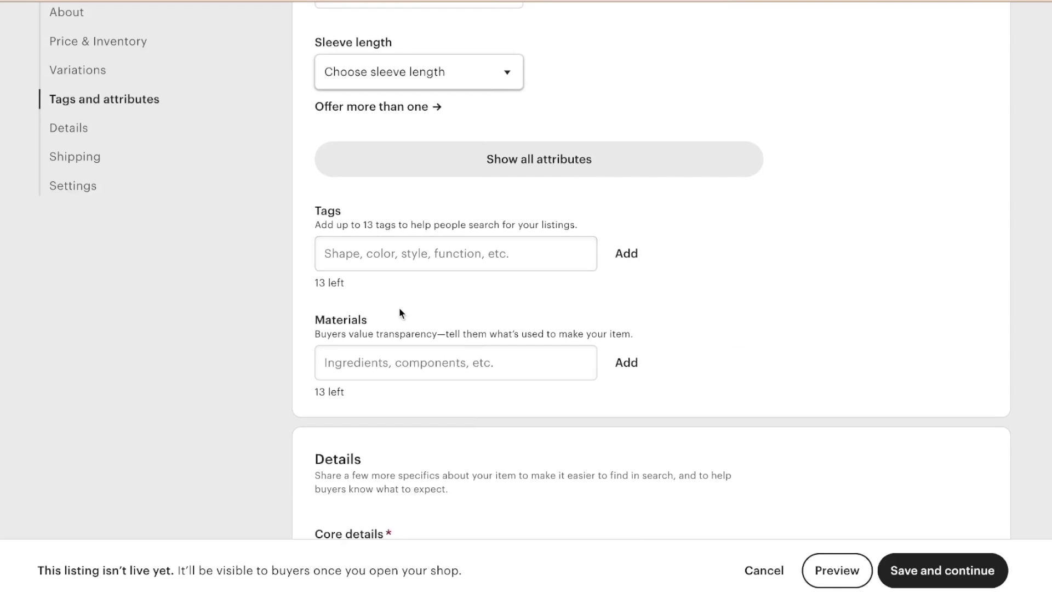
pyautogui.scroll(-8, 438, 327)
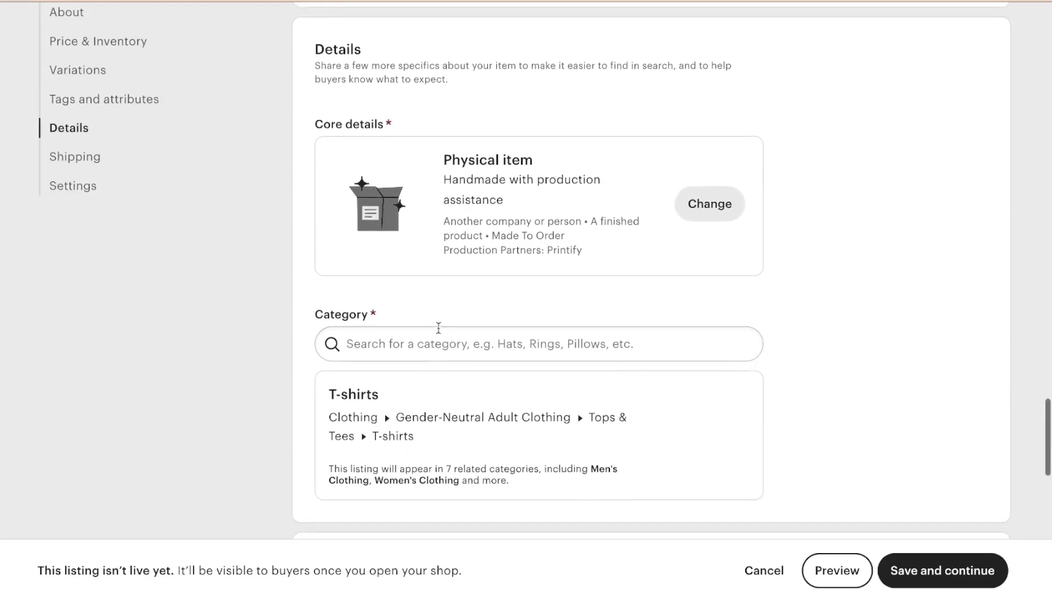
pyautogui.scroll(-3, 470, 249)
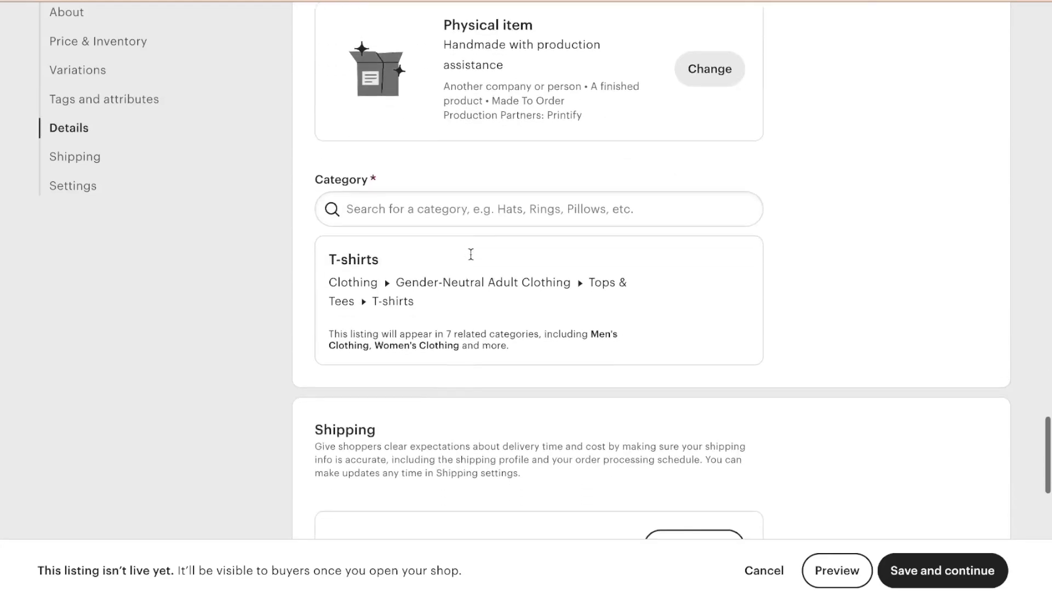
pyautogui.scroll(-5, 470, 254)
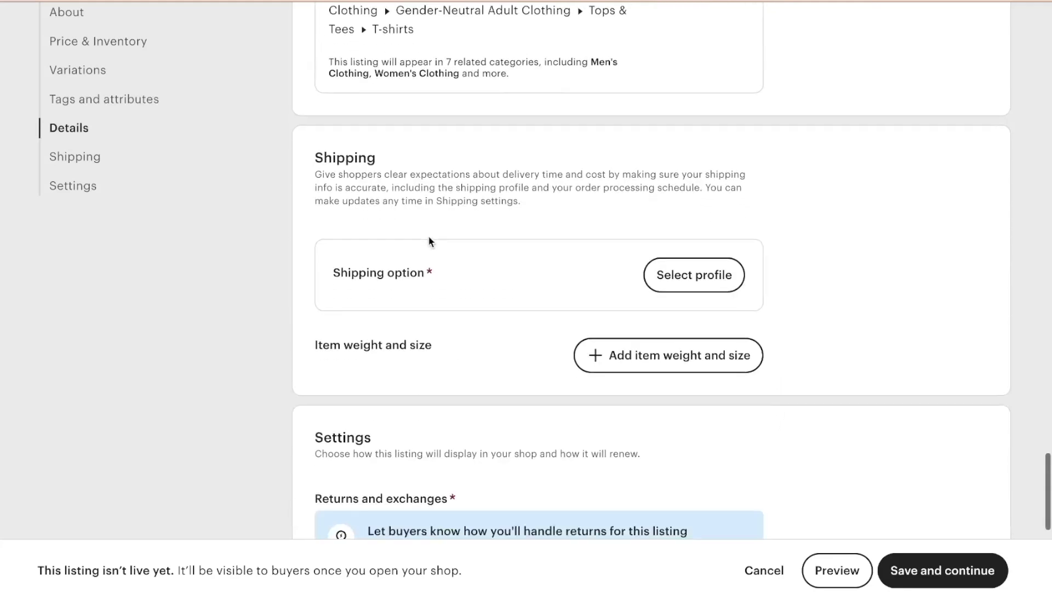
# - Create a new shipping profile for the listing with shipping prices set to "I'll enter fixed prices manually"
pyautogui.click(715, 277)
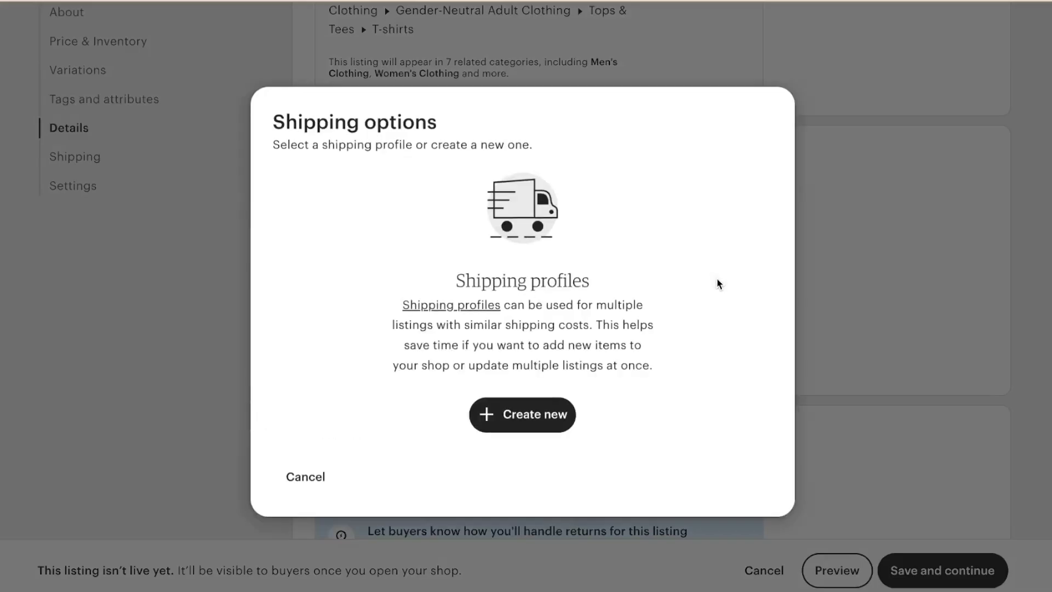
pyautogui.click(527, 426)
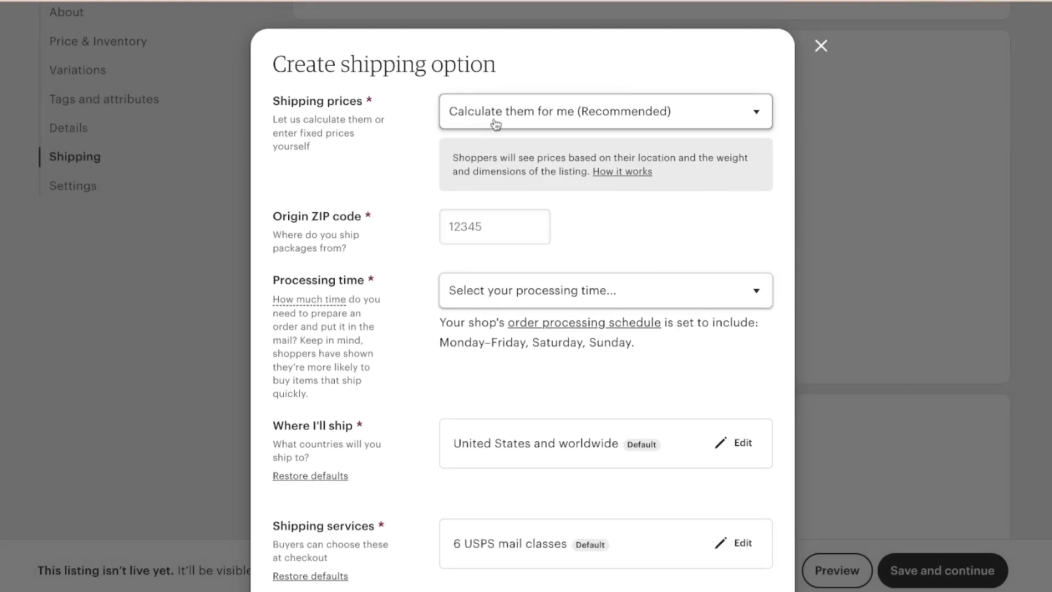
pyautogui.click(527, 111)
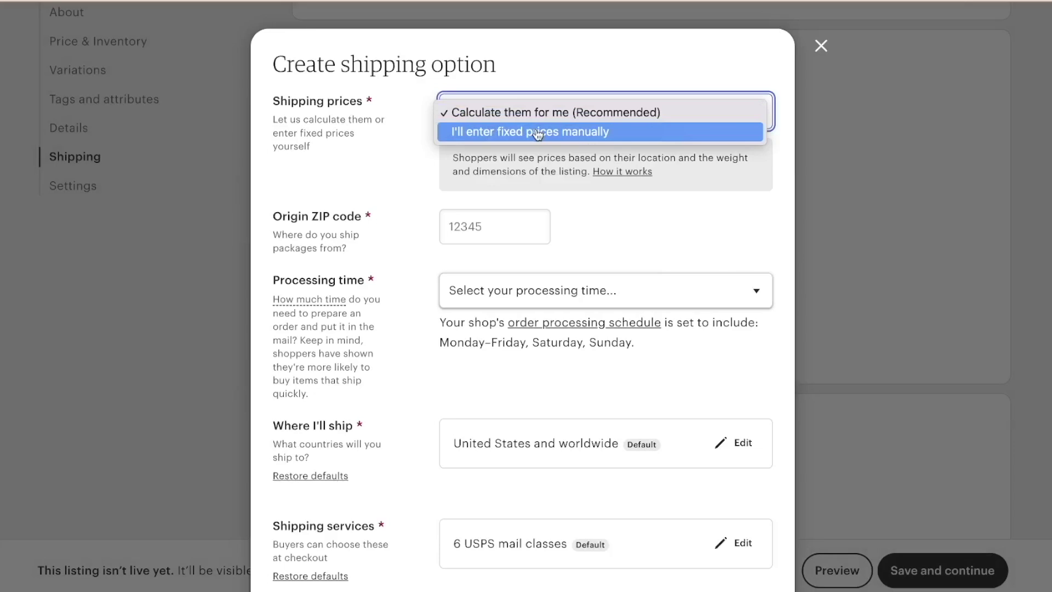
pyautogui.click(538, 132)
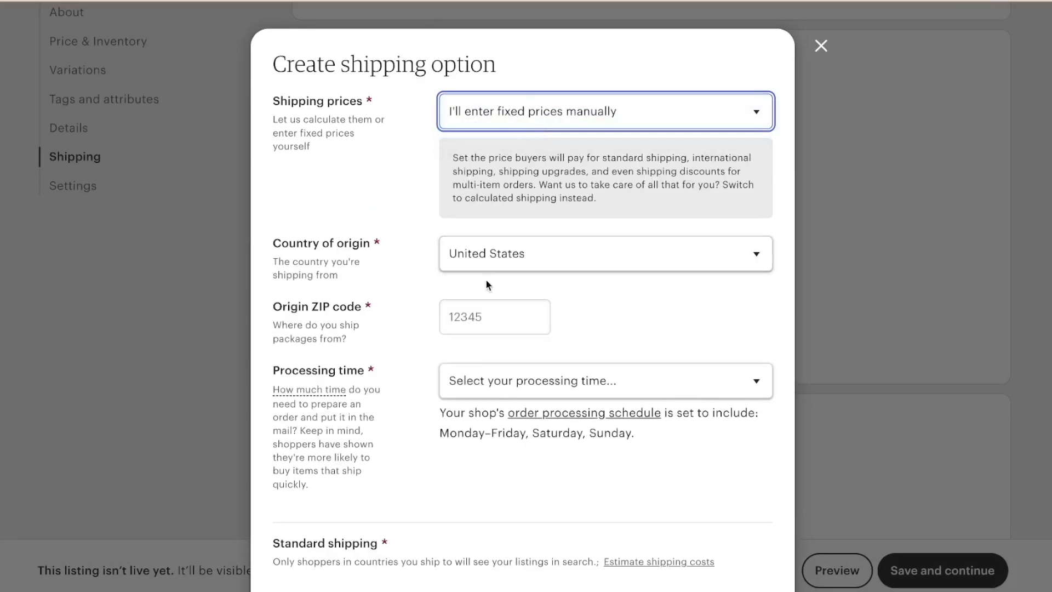
# - Set the shipping profile's origin ZIP code to 19801 and its processing time to 1-3 days
pyautogui.click(634, 369)
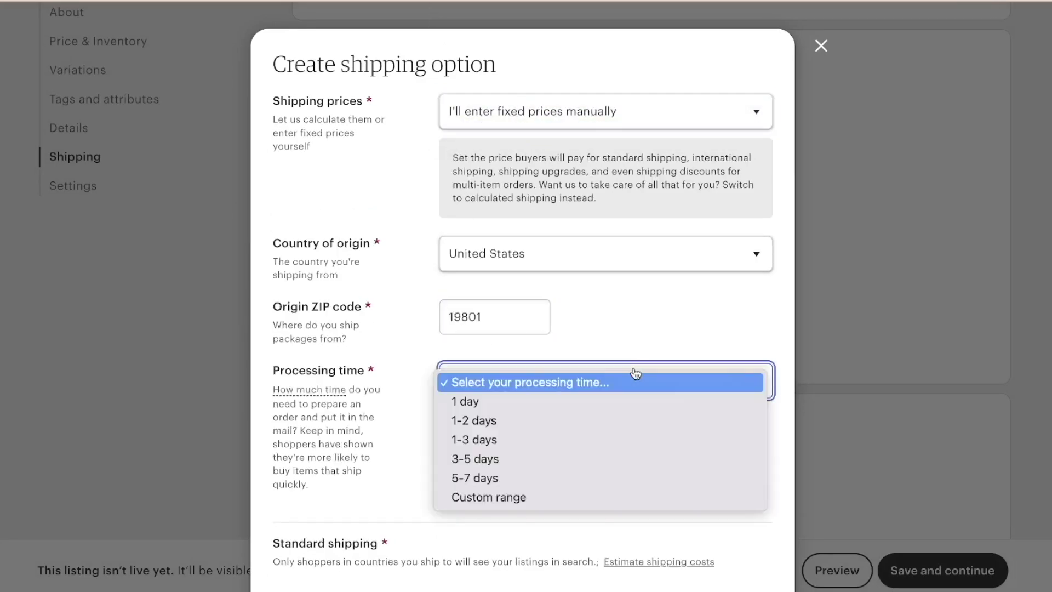
pyautogui.click(630, 317)
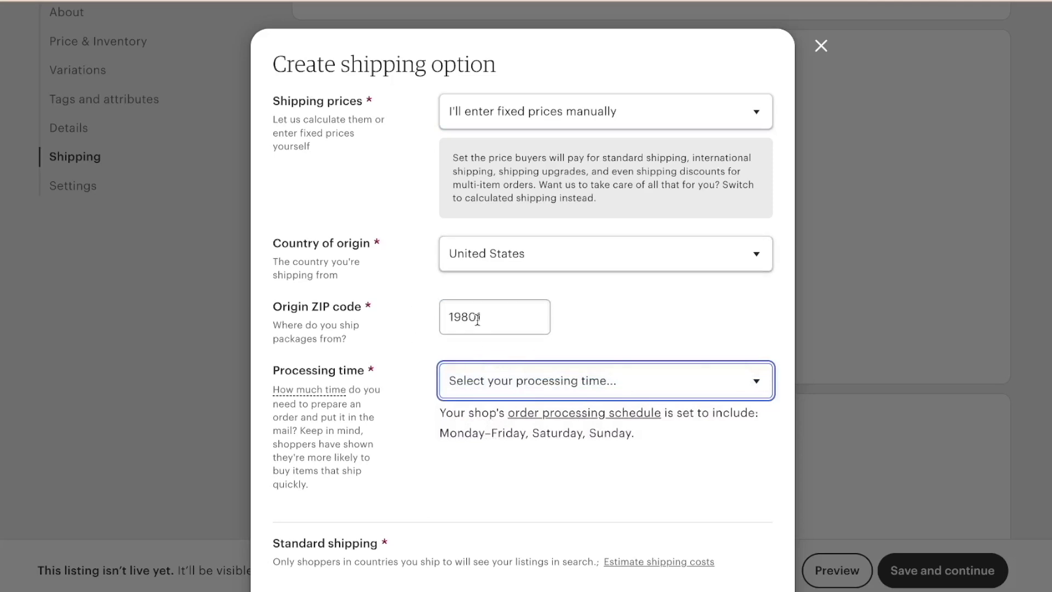
pyautogui.scroll(-1, 476, 319)
pyautogui.scroll(-1, 479, 325)
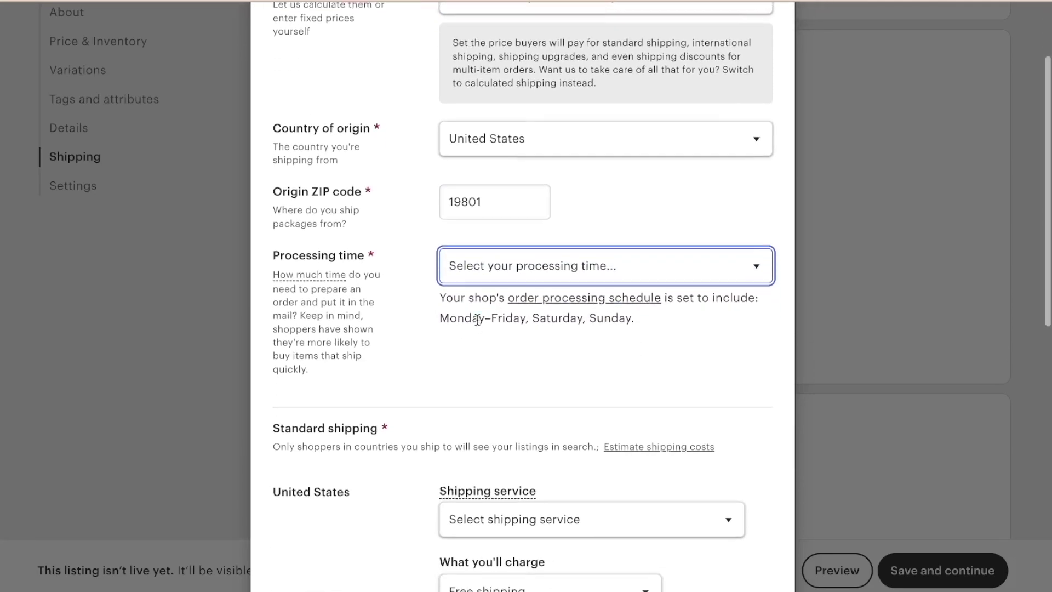
pyautogui.click(591, 263)
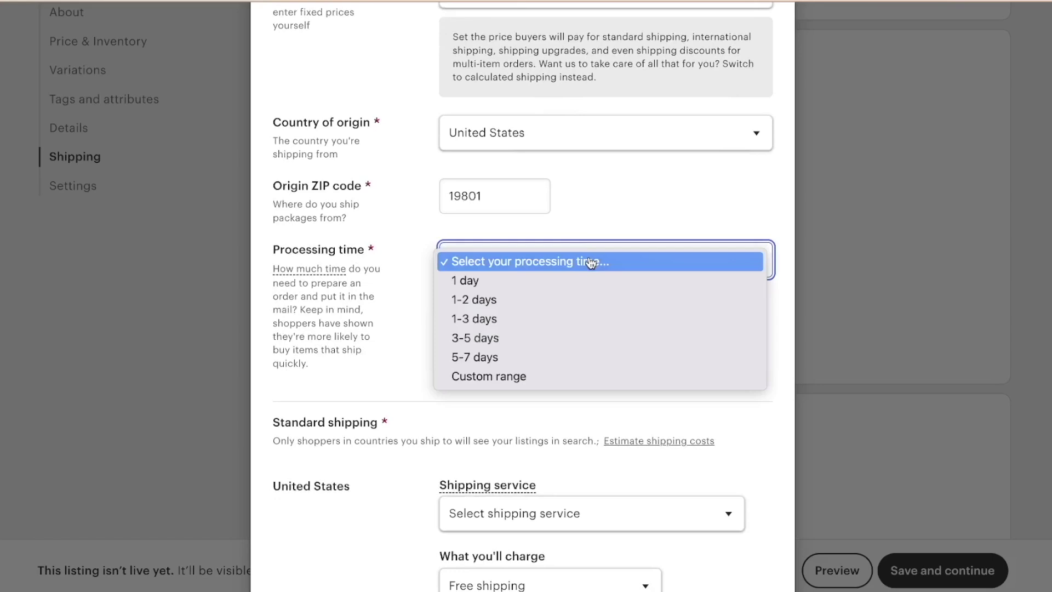
pyautogui.click(508, 329)
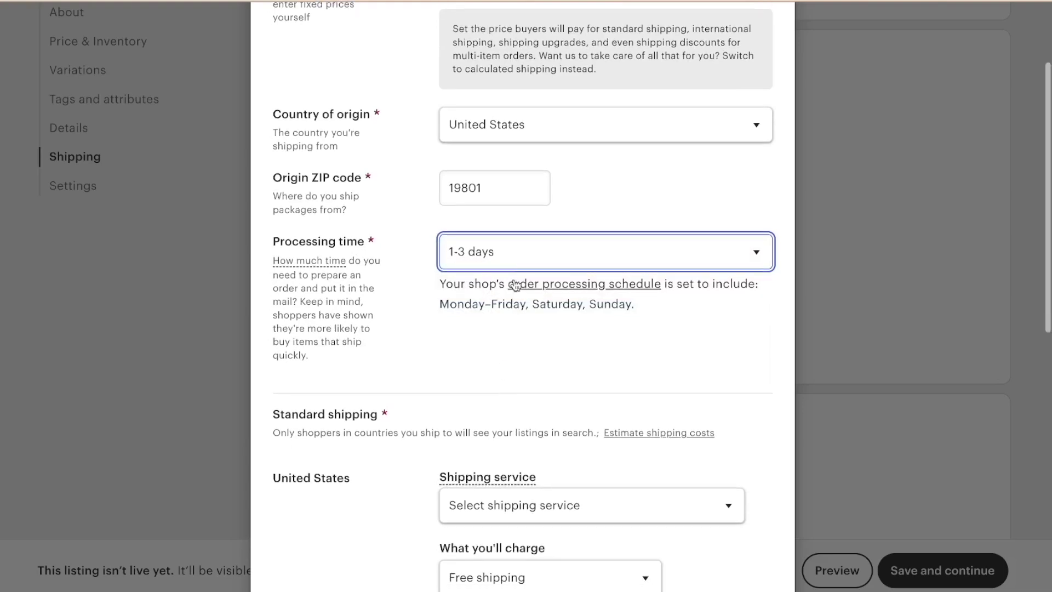
pyautogui.click(520, 261)
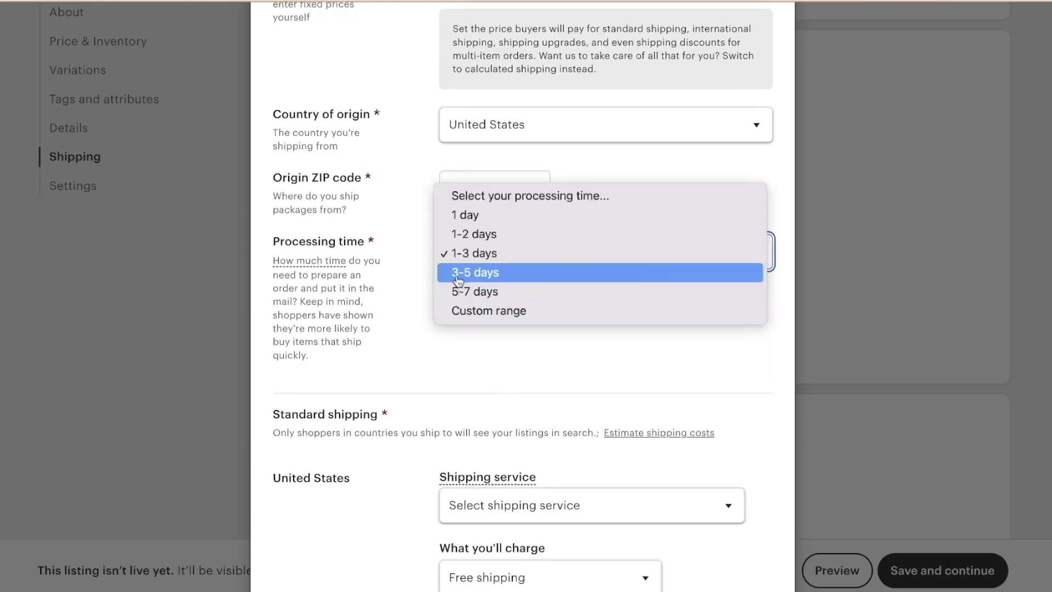
pyautogui.click(424, 377)
# - Set the United States shipping service to USPS First-Class Mail (1-5 business days), leaving the charge as free shipping
pyautogui.scroll(-1, 425, 376)
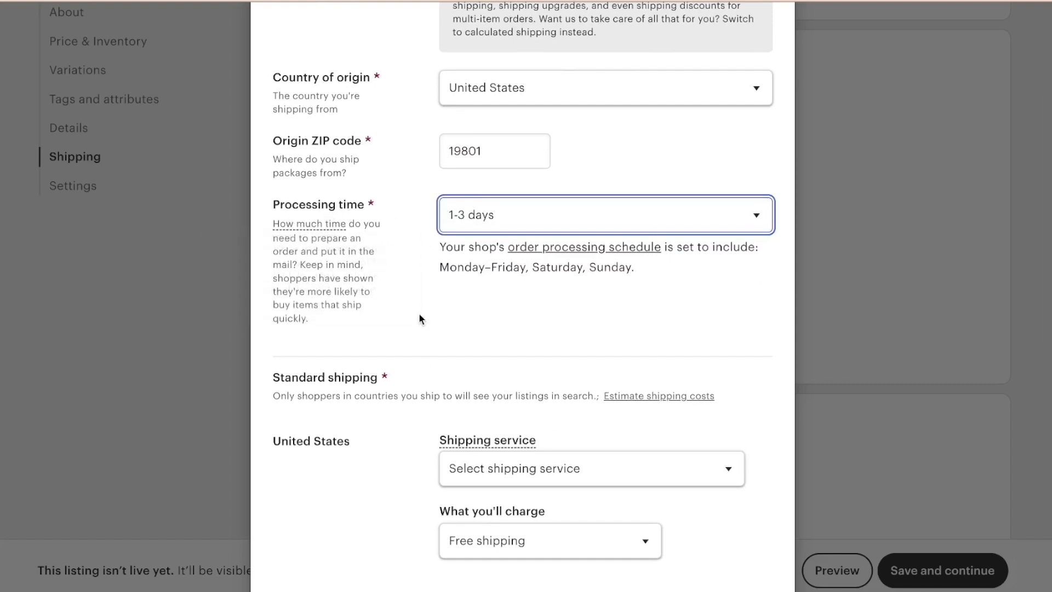
pyautogui.scroll(-3, 420, 320)
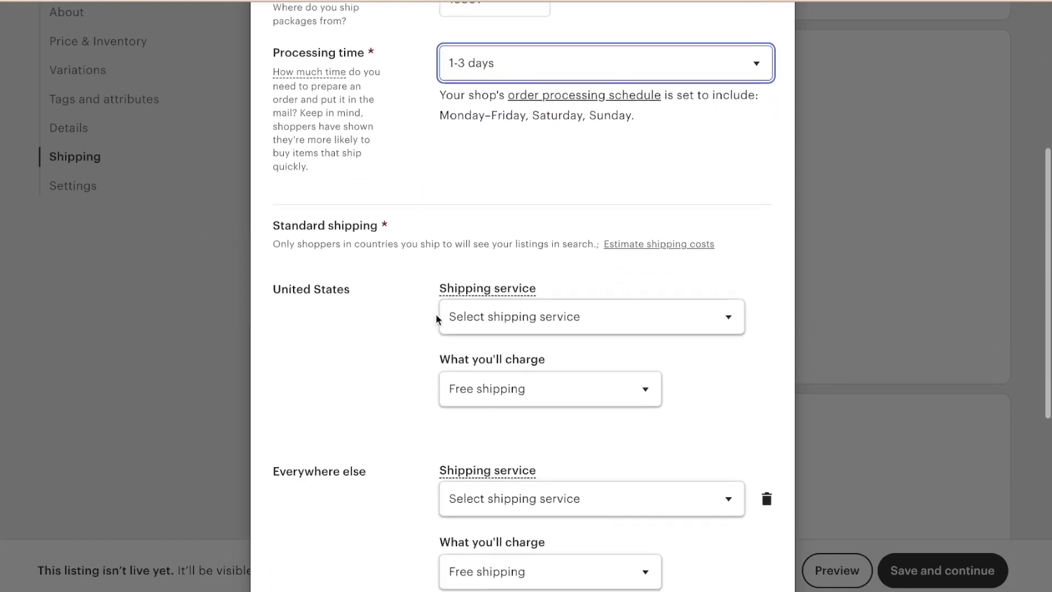
pyautogui.click(462, 322)
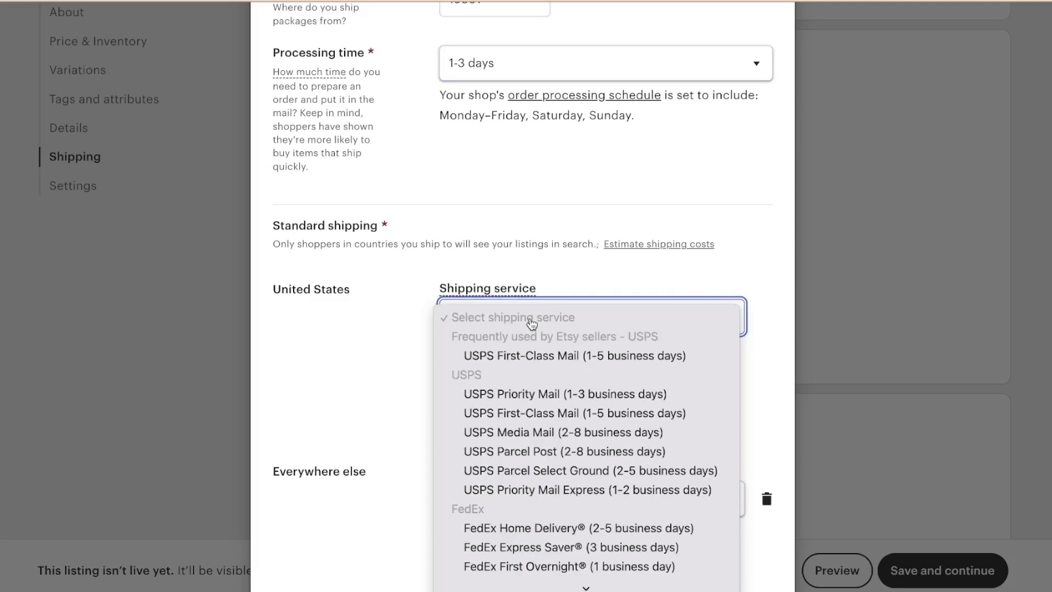
pyautogui.click(495, 363)
# - Remove the Everywhere else destination from the shipping profile's standard shipping
pyautogui.scroll(-2, 494, 361)
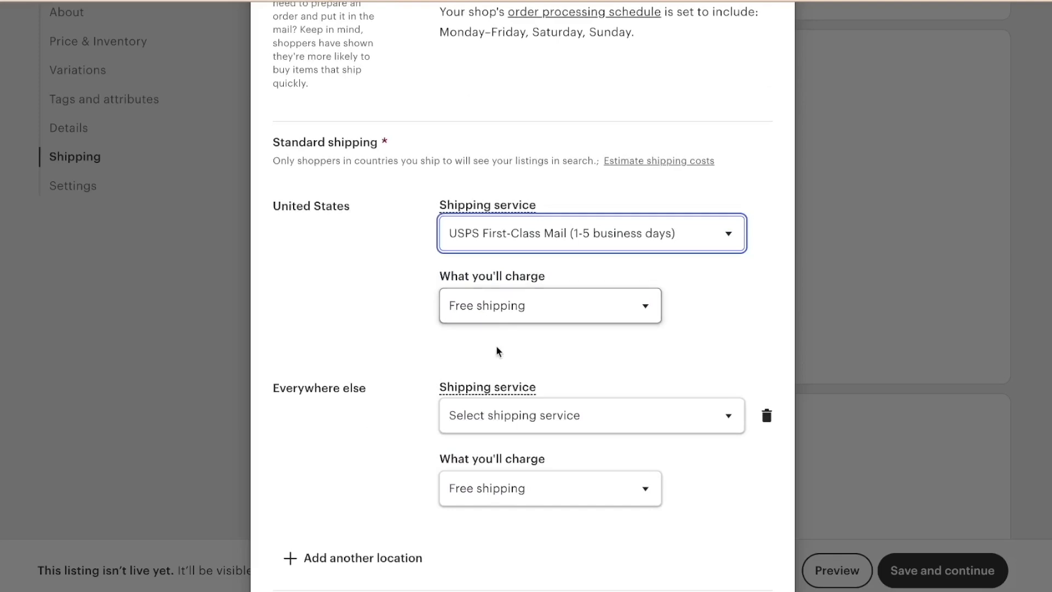
pyautogui.scroll(-1, 499, 373)
pyautogui.scroll(-1, 498, 378)
pyautogui.moveTo(270, 299); pyautogui.dragTo(371, 303)
pyautogui.click(371, 303)
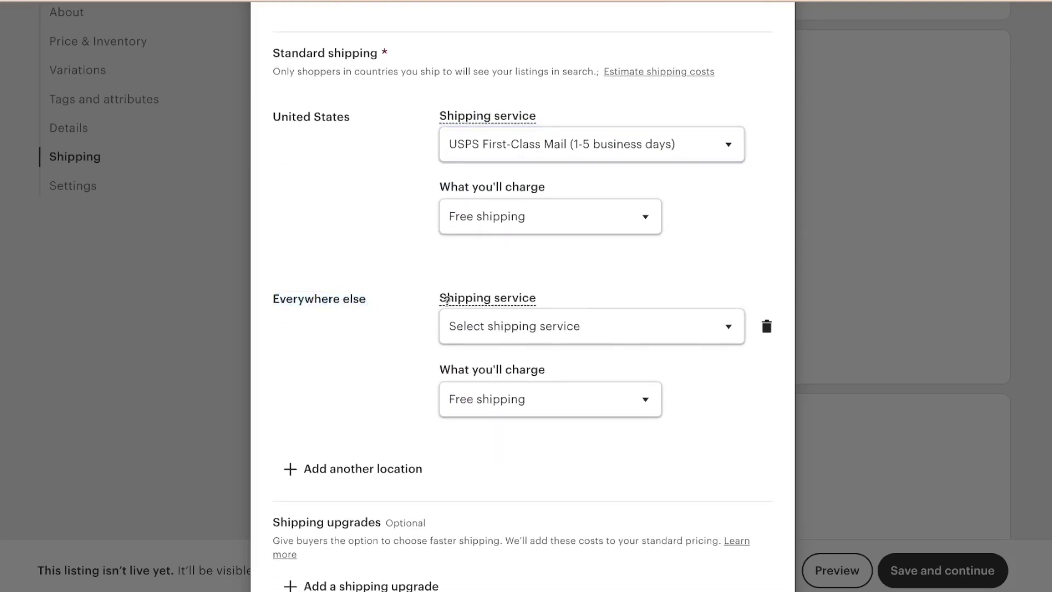
pyautogui.click(767, 327)
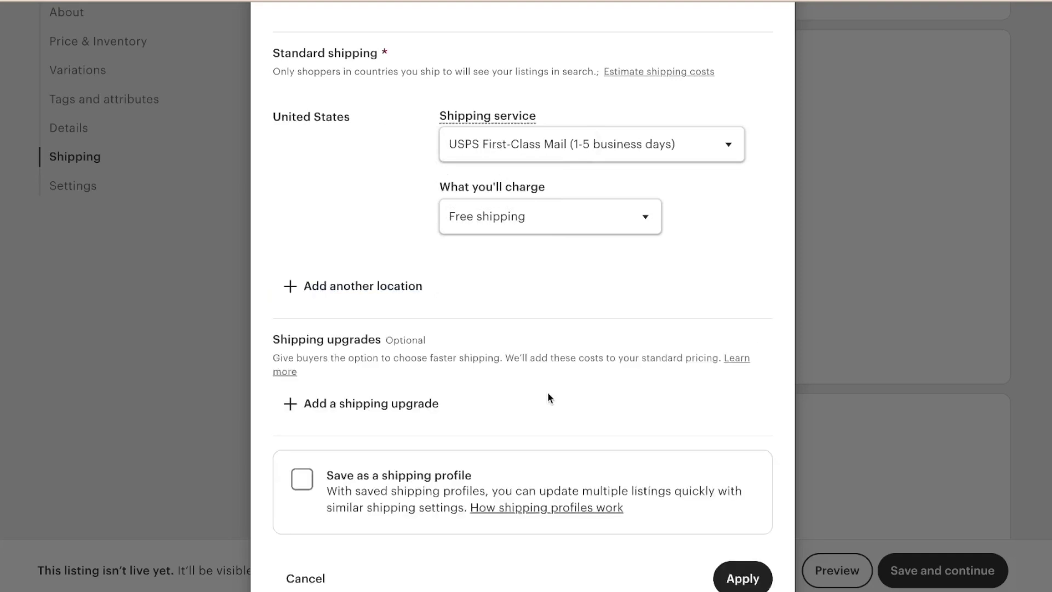
# - Save the shipping settings as a reusable profile named FREE SHIPPING and apply it to the listing
pyautogui.scroll(-1, 547, 392)
pyautogui.click(302, 436)
pyautogui.click(320, 527)
pyautogui.write('FR')
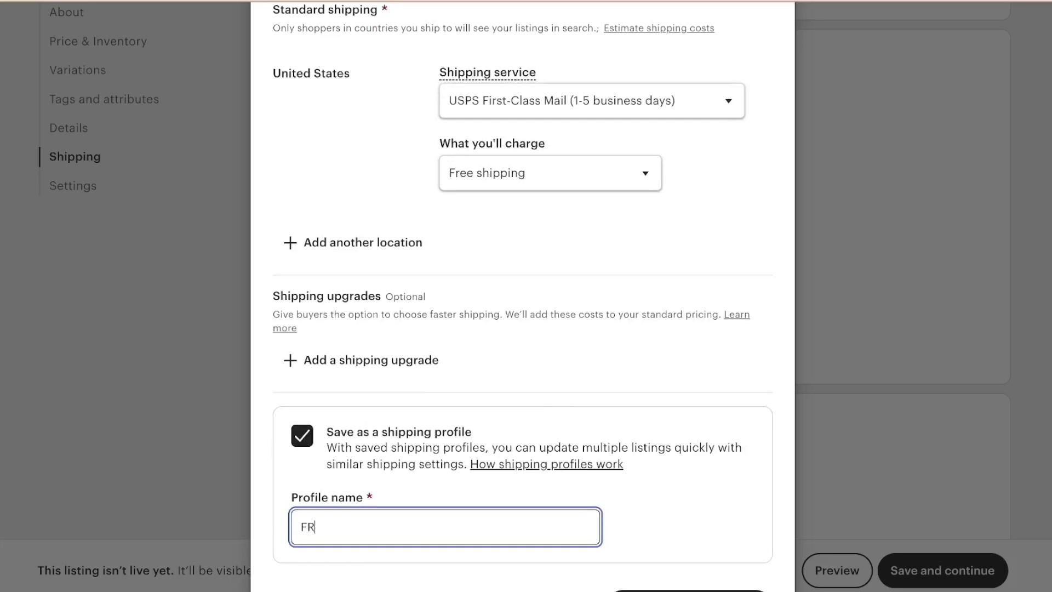
pyautogui.write('EE SHIPPING')
pyautogui.scroll(-2, 562, 489)
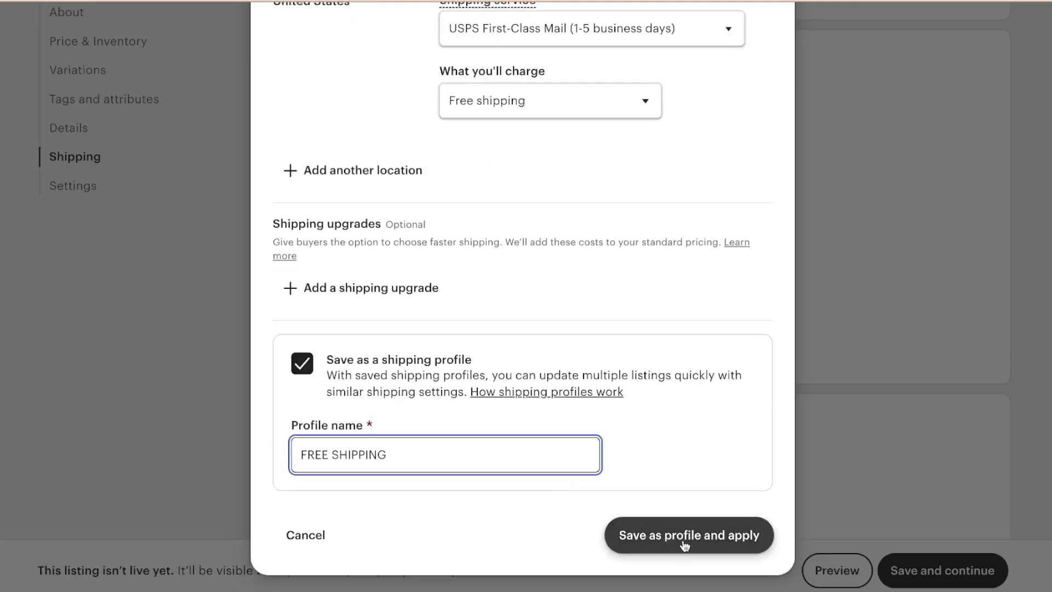
pyautogui.click(684, 541)
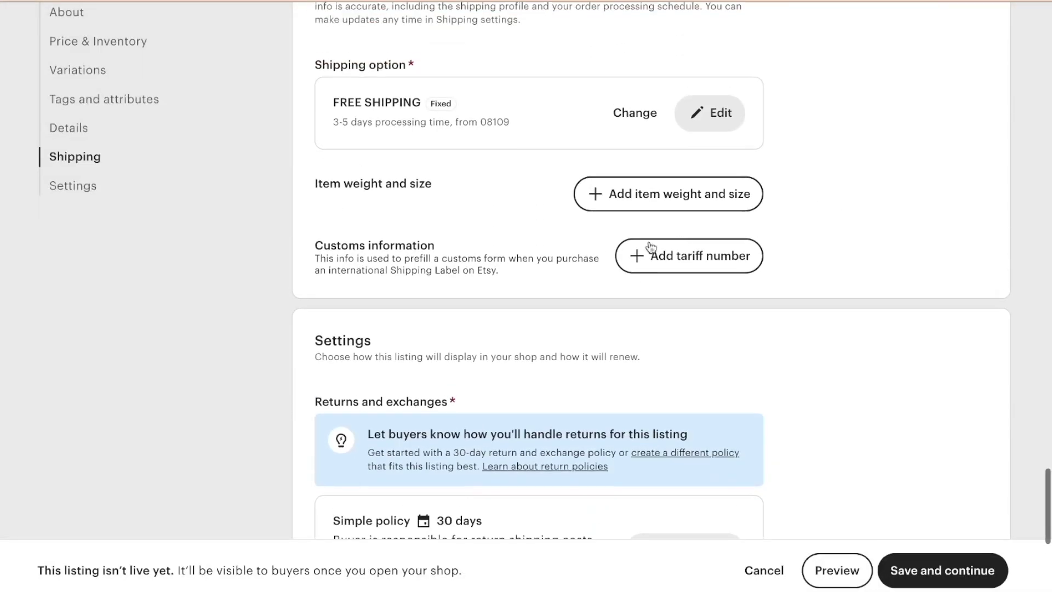
# - Add item weight and size details to the listing and set the weight to 1 lb 0 oz
pyautogui.click(622, 196)
pyautogui.click(360, 271)
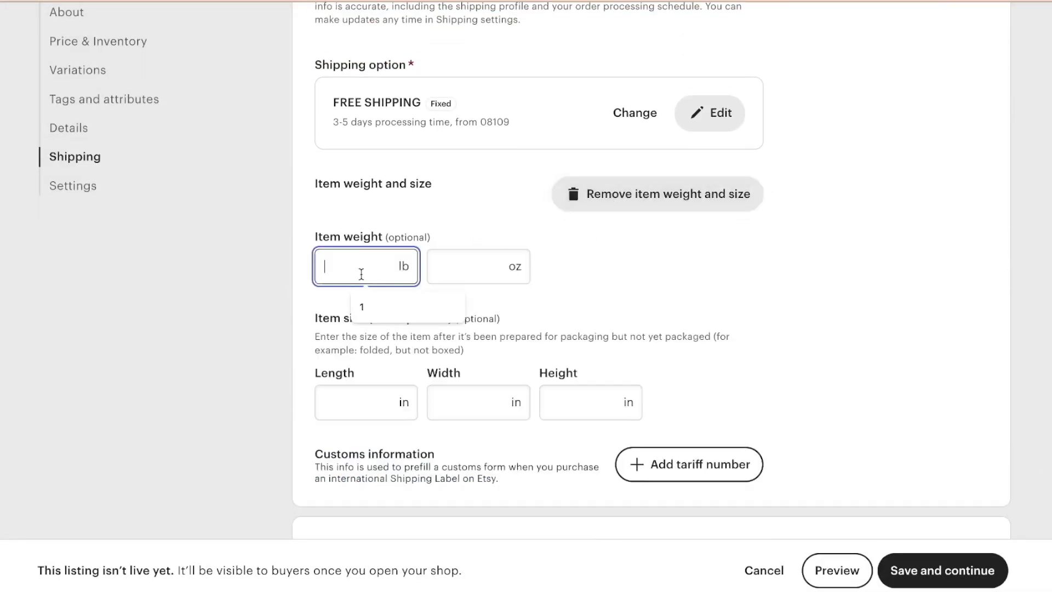
pyautogui.click(376, 310)
pyautogui.click(495, 257)
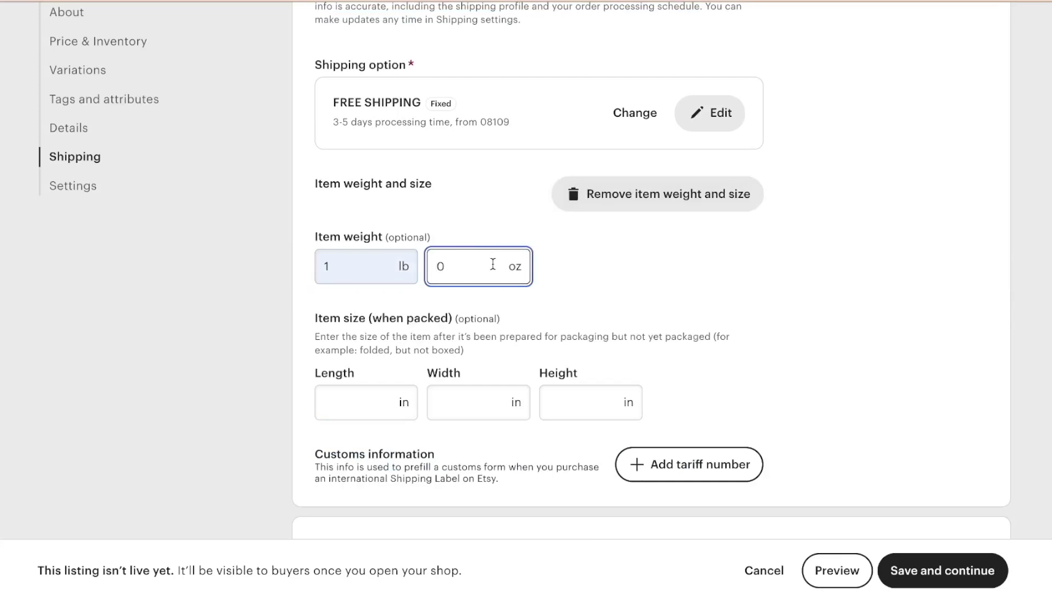
# - Set the packed item size to 10 in long, 8 in wide and 0.5 in high
pyautogui.click(383, 401)
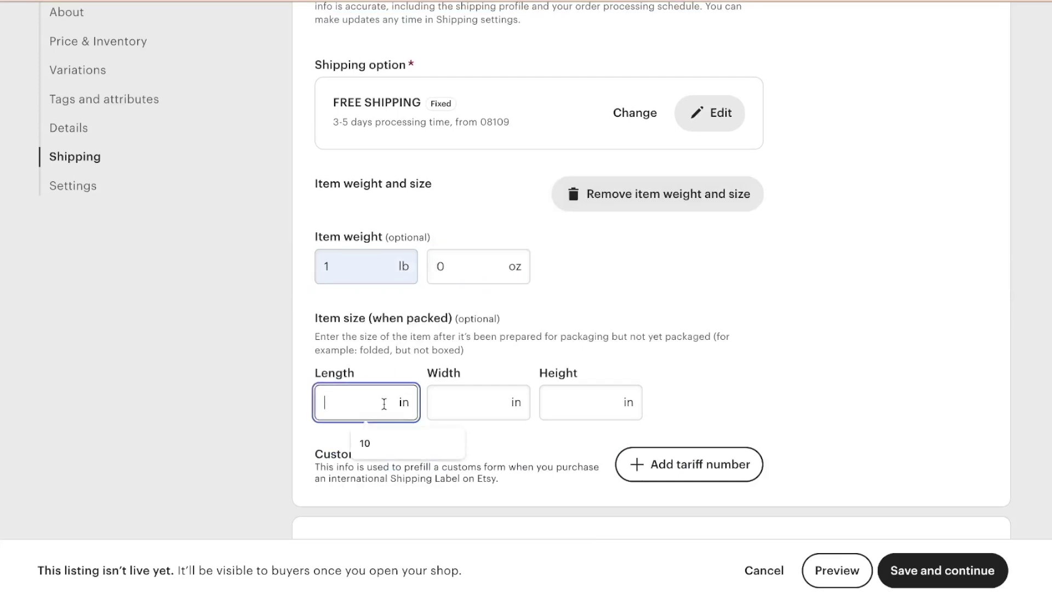
pyautogui.click(389, 443)
pyautogui.click(493, 398)
pyautogui.click(493, 445)
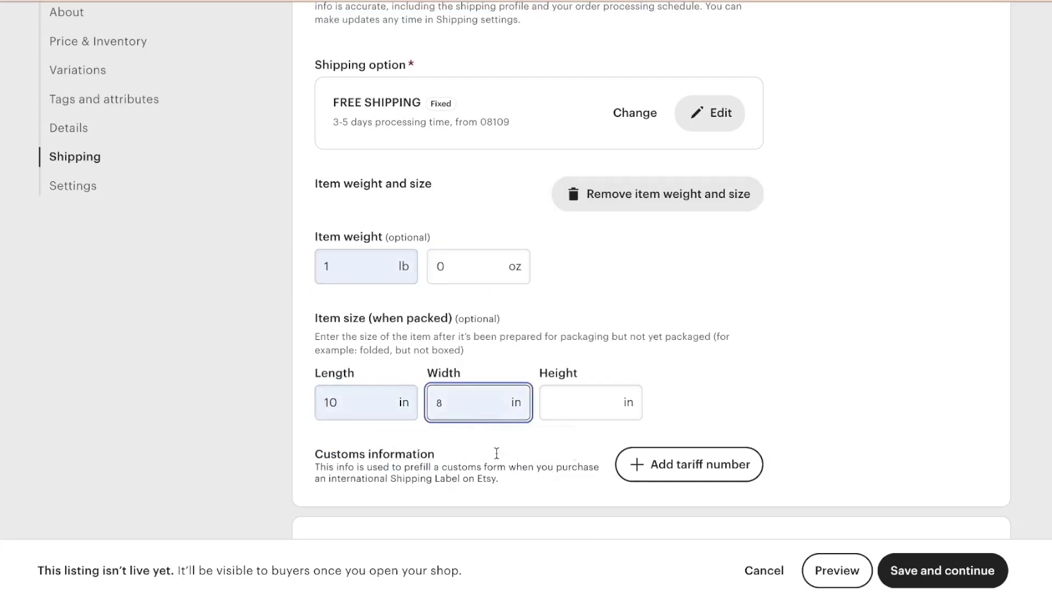
pyautogui.click(604, 387)
pyautogui.click(592, 446)
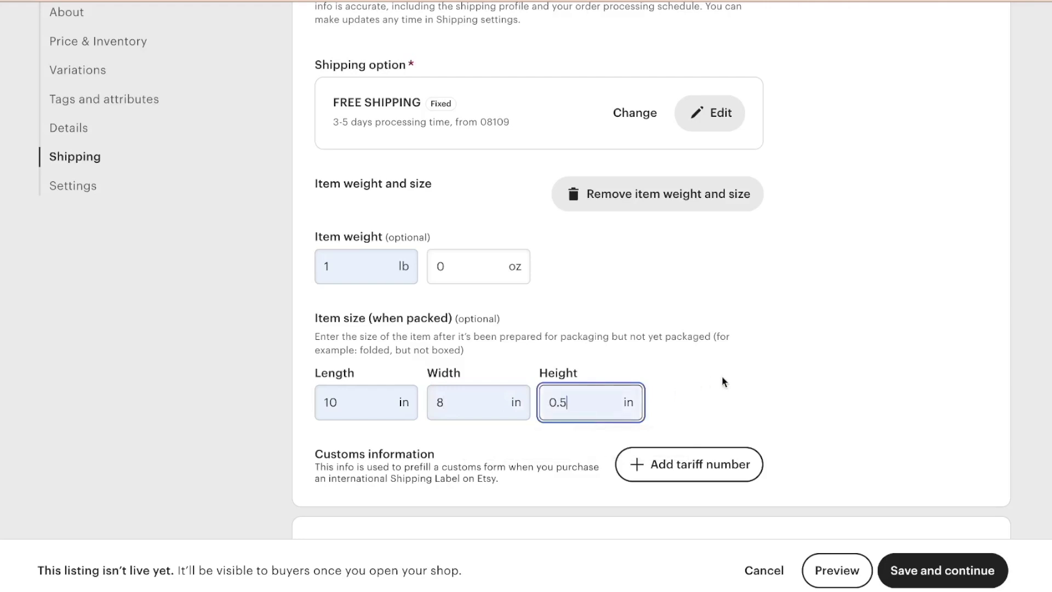
pyautogui.click(731, 392)
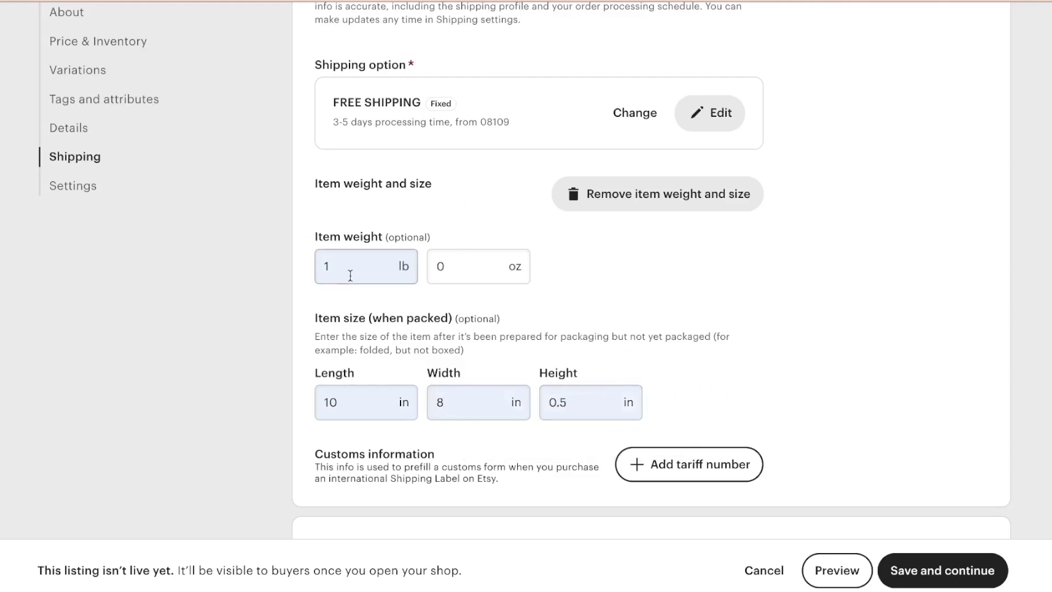
# - Set the listing's renewal option to Manual
pyautogui.scroll(-2, 660, 416)
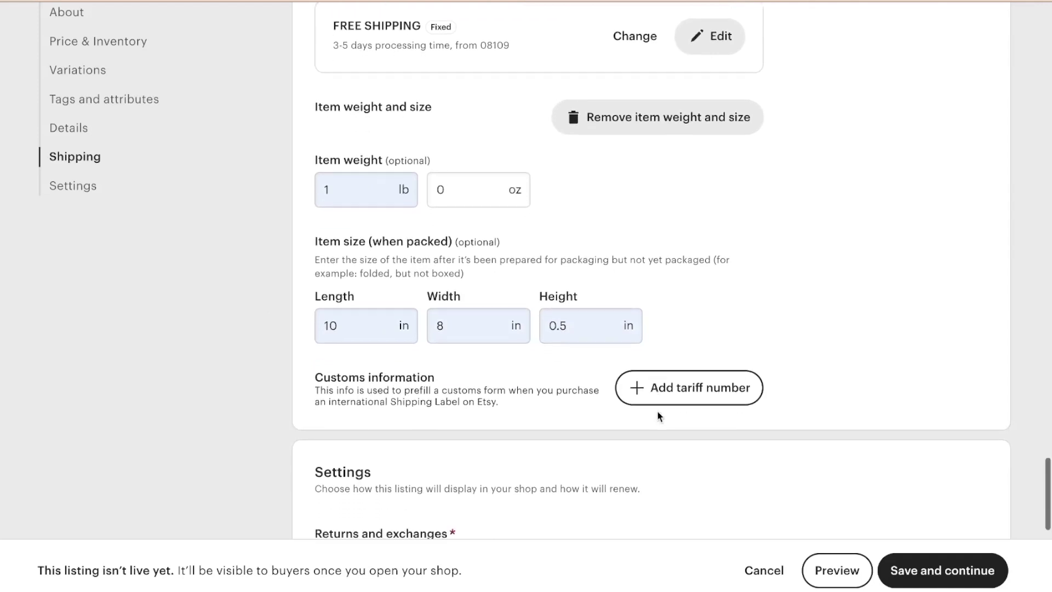
pyautogui.scroll(-4, 420, 308)
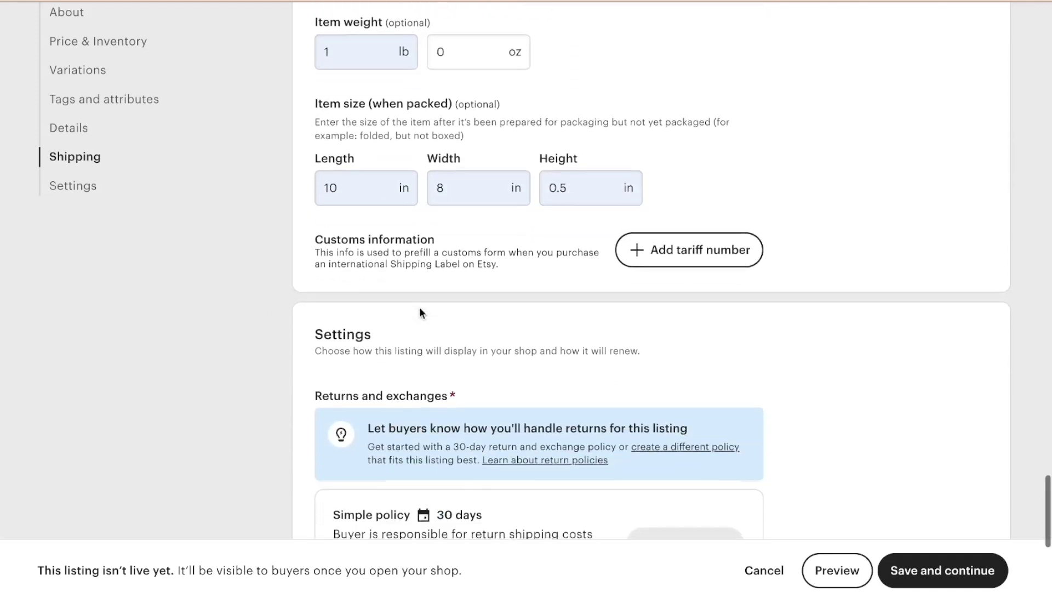
pyautogui.scroll(-6, 420, 308)
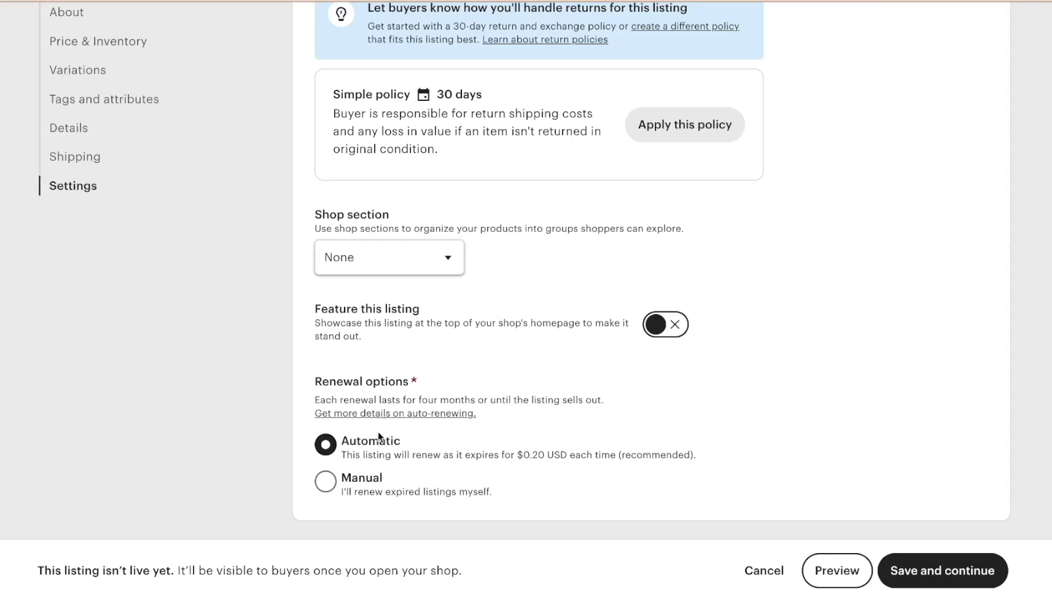
pyautogui.click(326, 489)
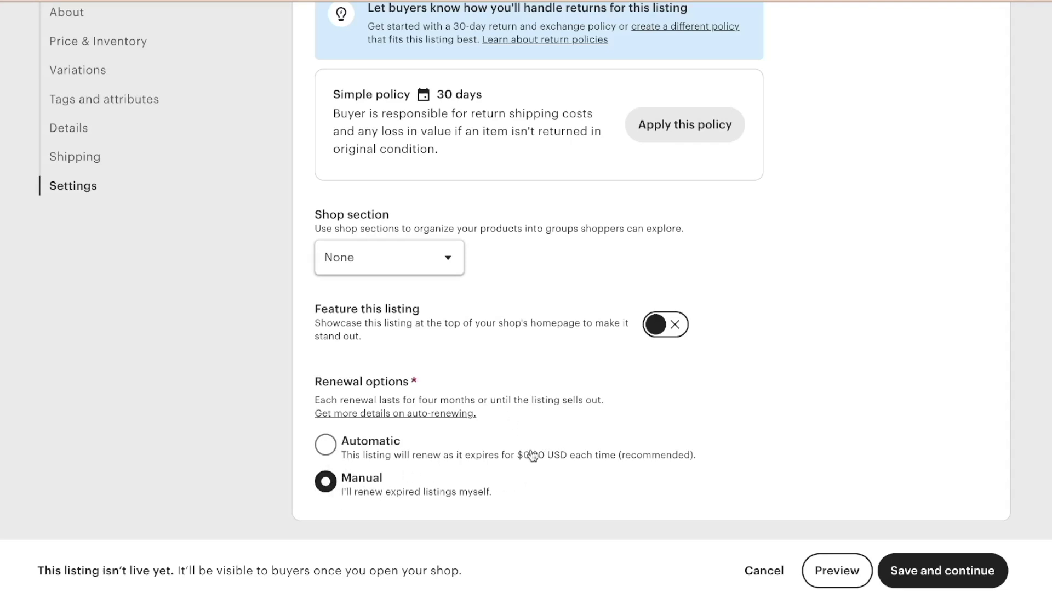
# - Apply the simple 30-day returns and exchanges policy to the listing
pyautogui.click(929, 573)
pyautogui.click(685, 161)
pyautogui.click(725, 44)
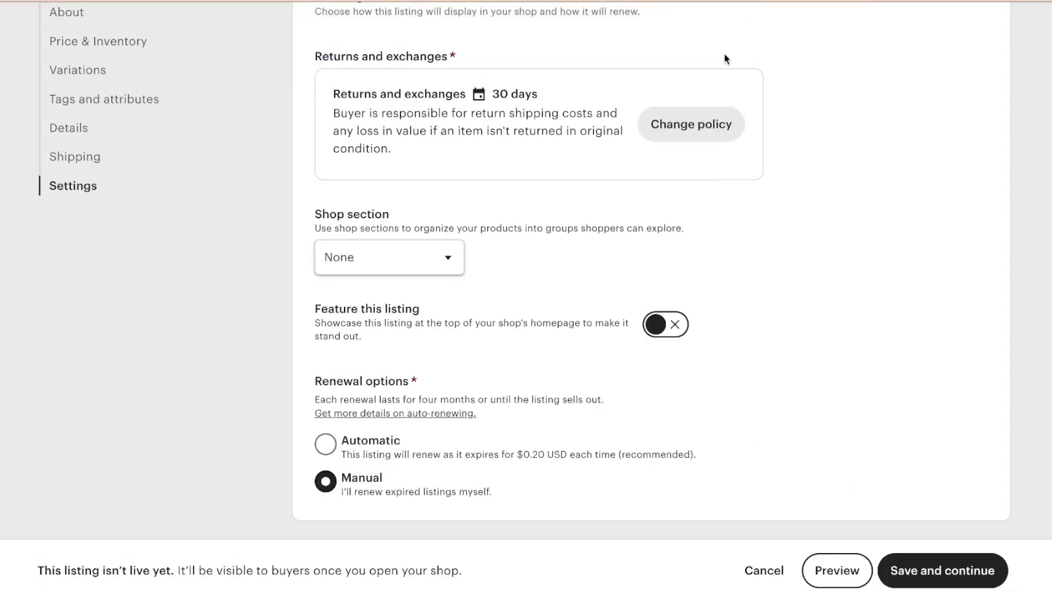
# - Create and apply a returns policy that accepts neither returns nor exchanges of the item
pyautogui.click(692, 137)
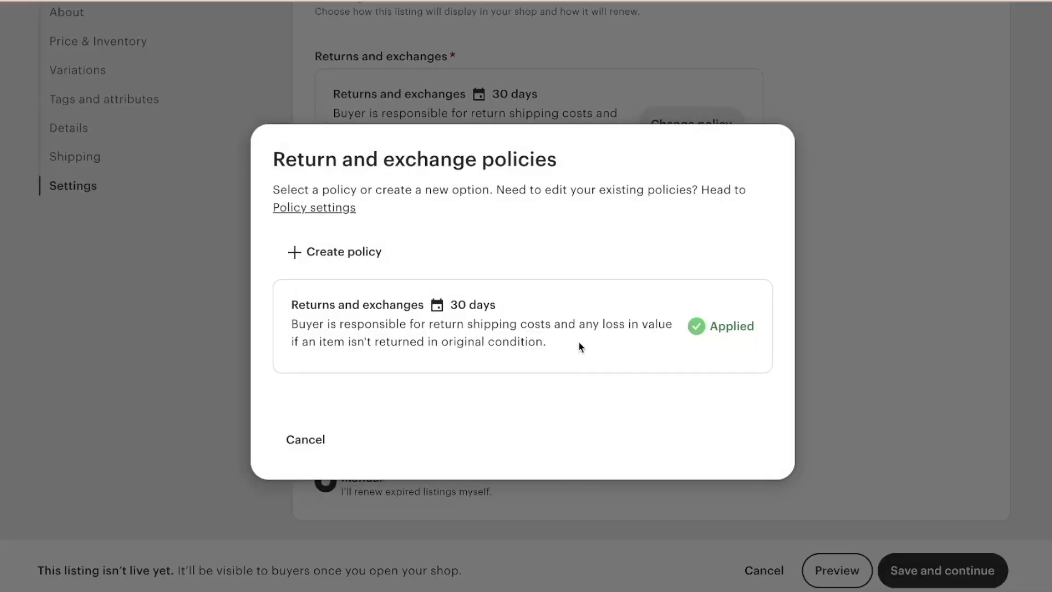
pyautogui.click(338, 261)
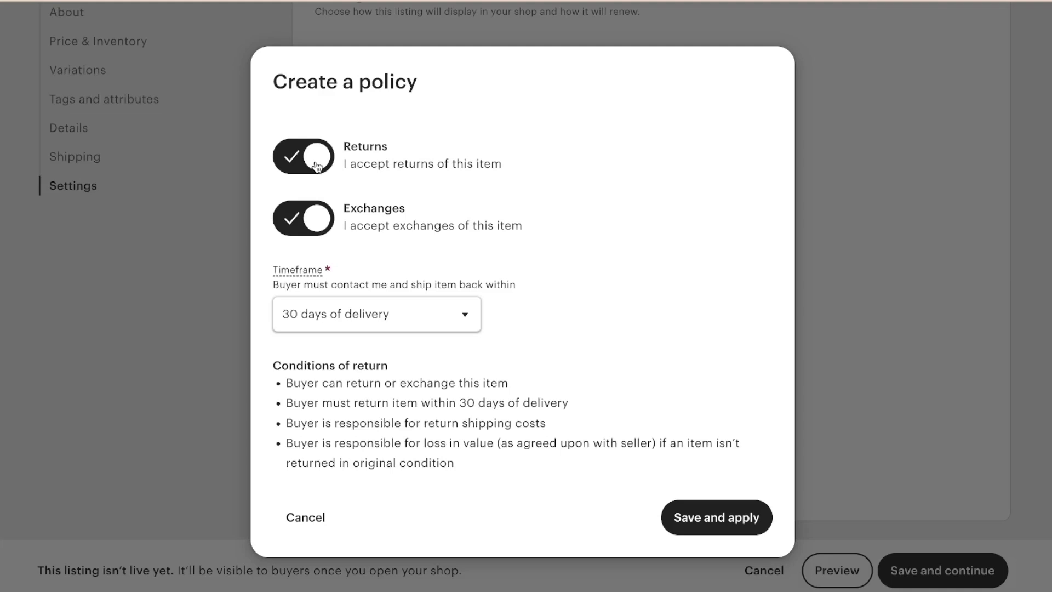
pyautogui.click(317, 167)
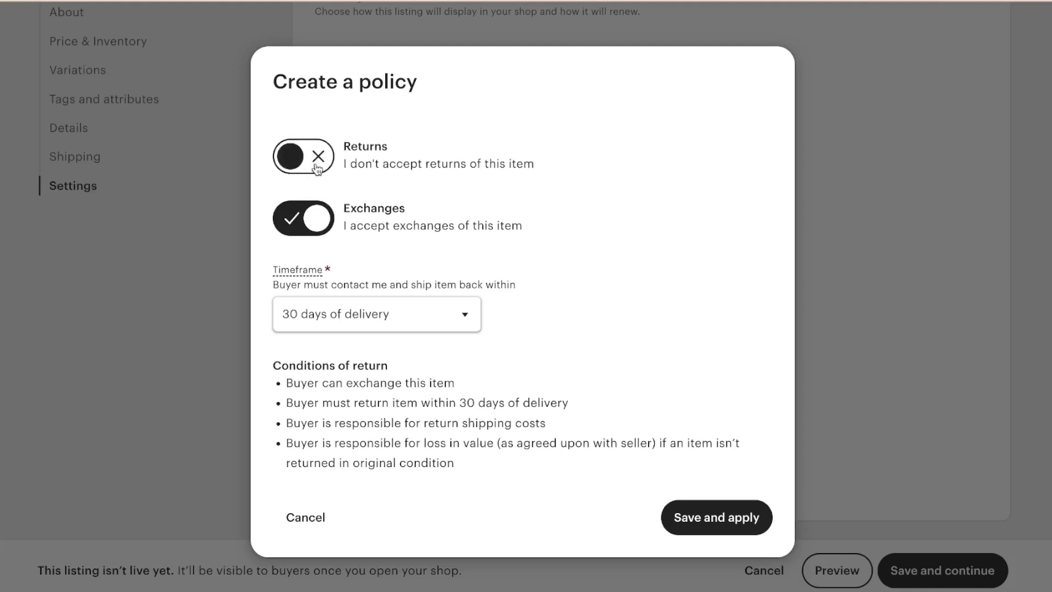
pyautogui.click(314, 230)
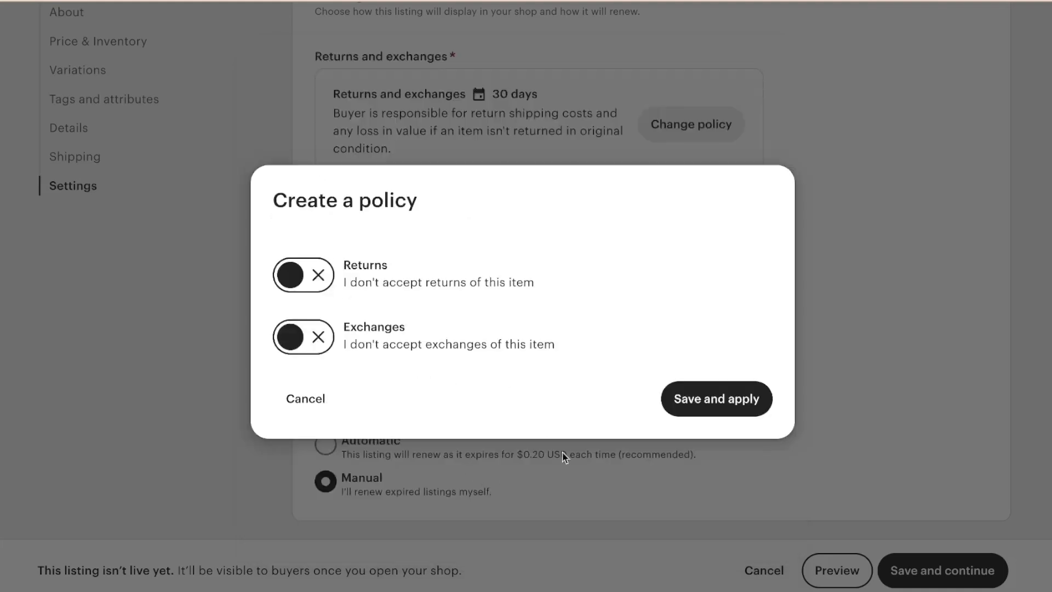
pyautogui.click(738, 406)
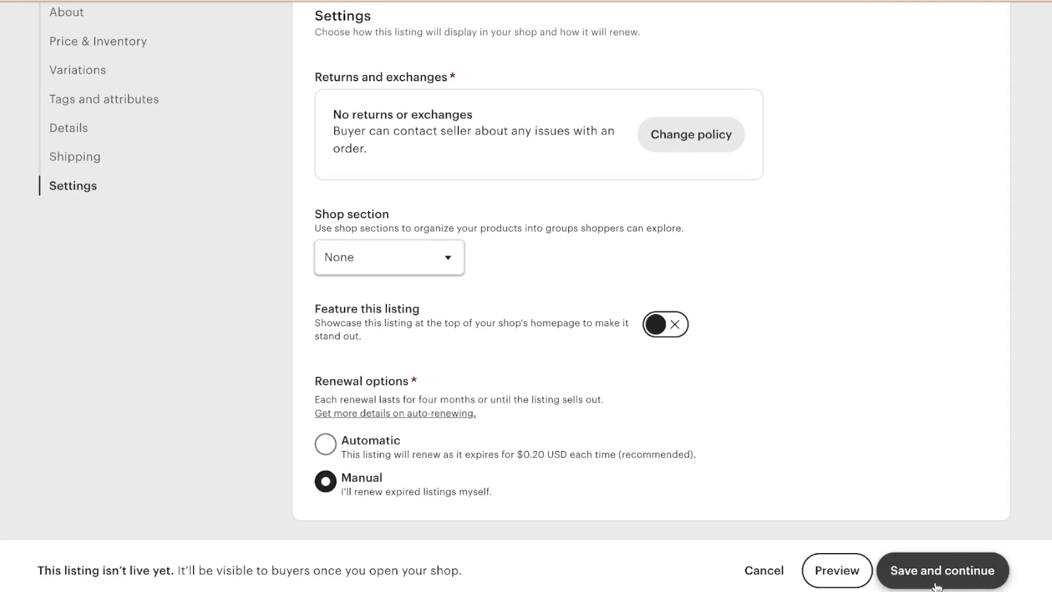
# - Save the finished listing and postpone adding more listings
pyautogui.click(952, 573)
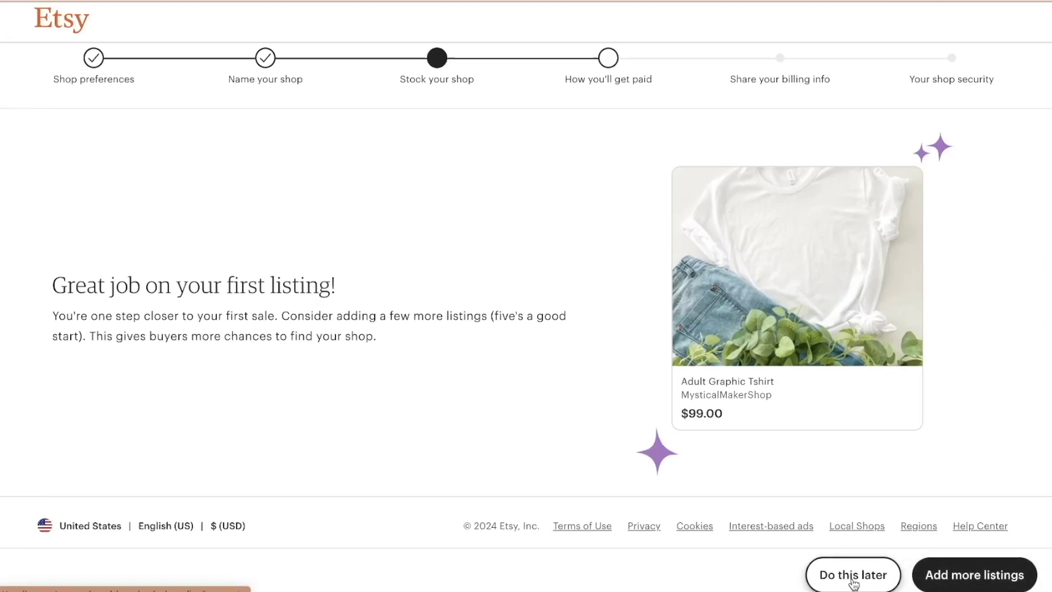
pyautogui.click(853, 576)
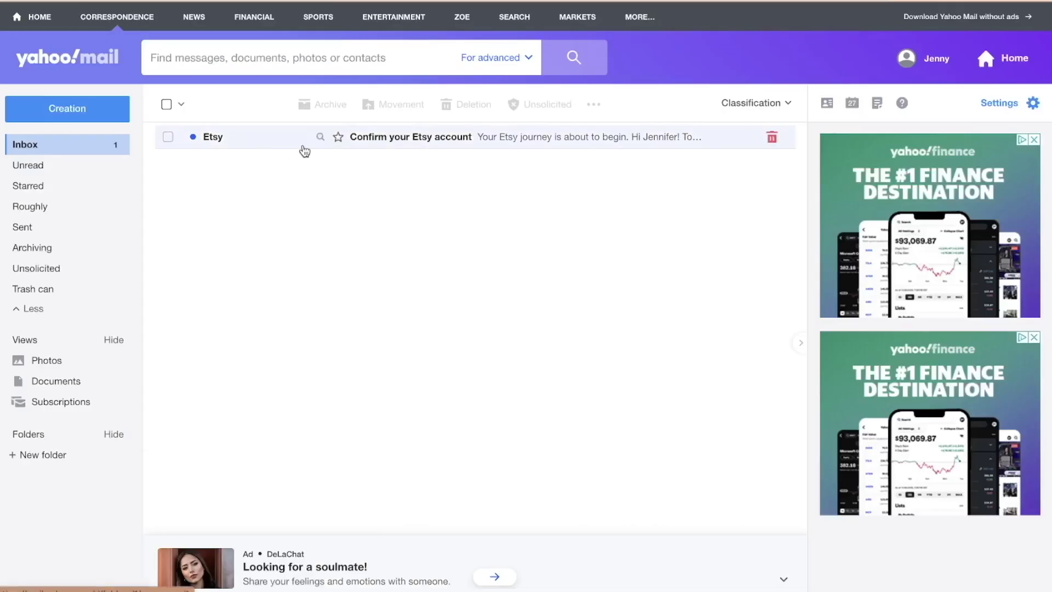
# - Open the "Confirm your Etsy account" message in Yahoo Mail and confirm the account from it
pyautogui.click(441, 143)
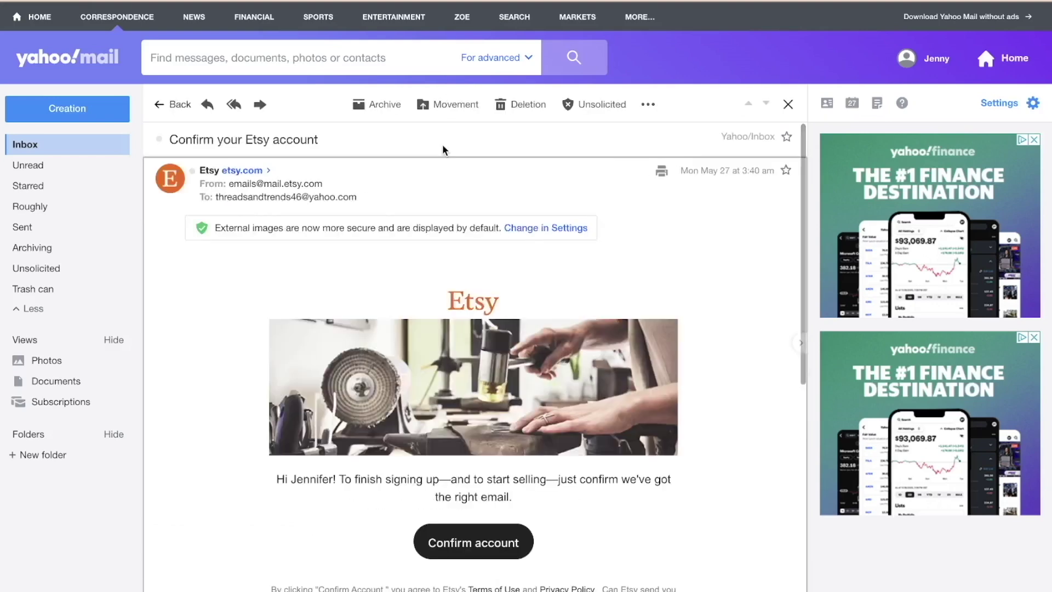
pyautogui.scroll(-3, 510, 426)
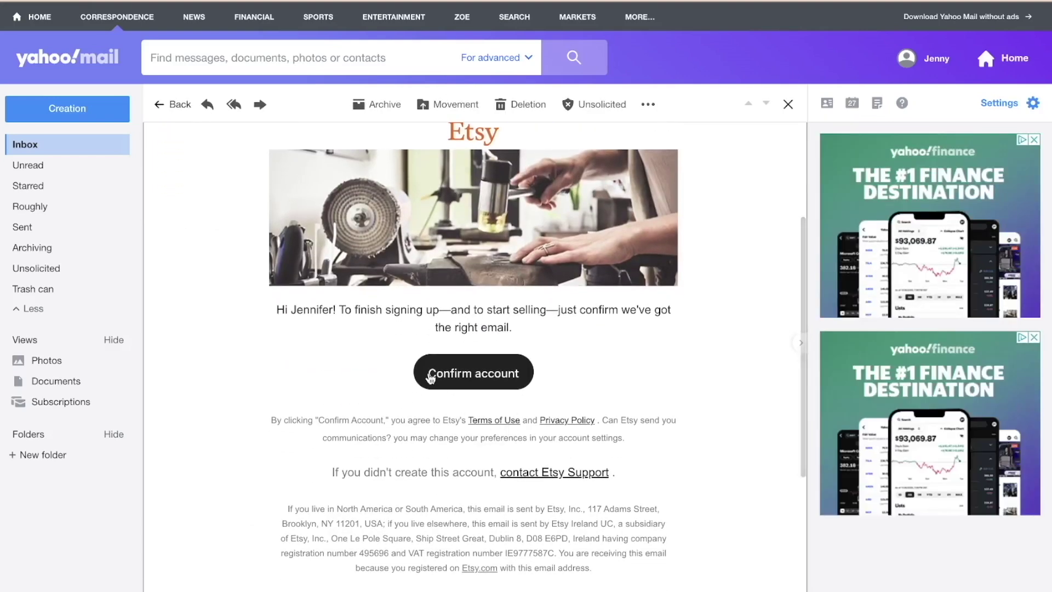
pyautogui.click(460, 378)
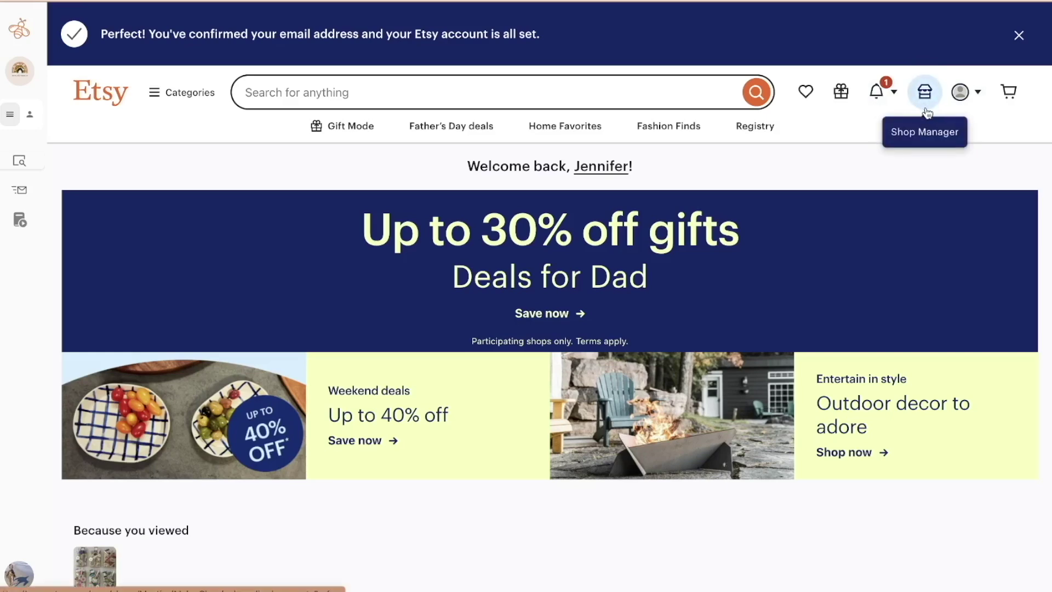
# - Go to Shop Manager's payment setup on Etsy and start connecting the bank account through Plaid
pyautogui.click(926, 93)
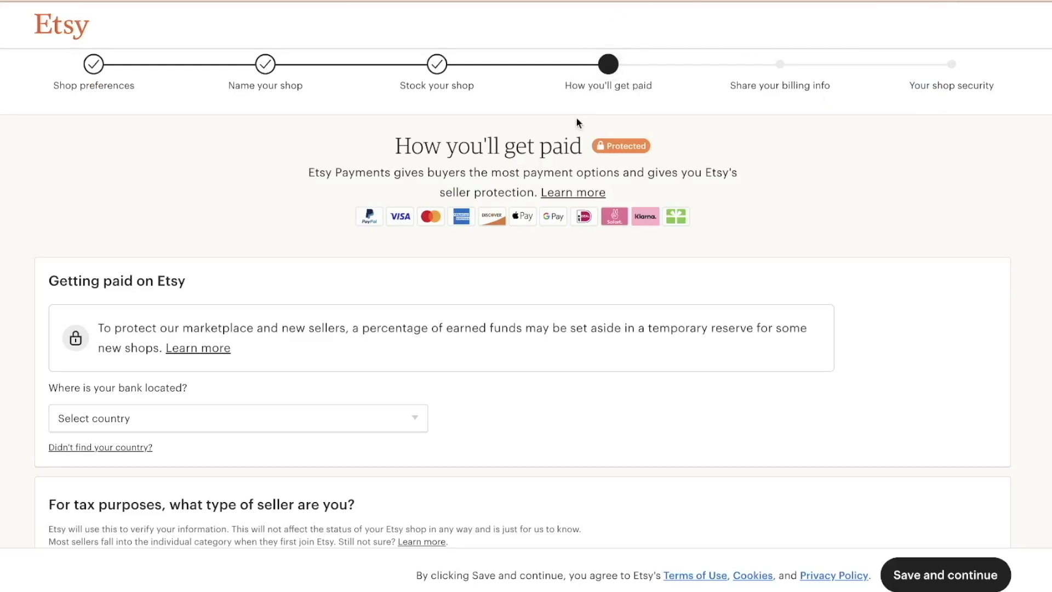
pyautogui.scroll(-4, 577, 118)
pyautogui.scroll(-9, 574, 121)
pyautogui.scroll(-7, 572, 118)
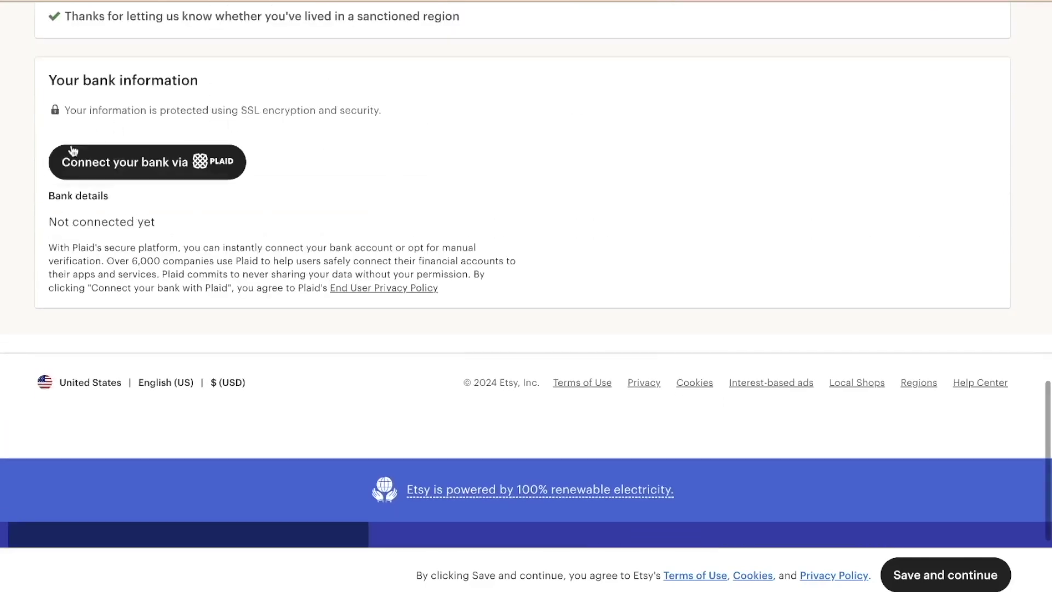
pyautogui.click(187, 169)
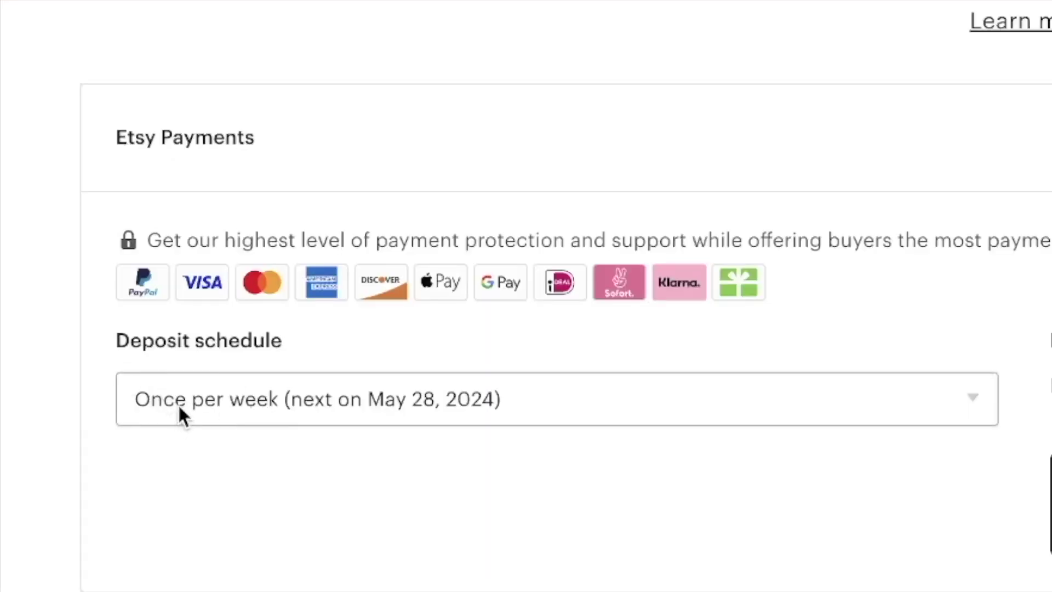
# - Set the Etsy Payments deposit schedule to every day
pyautogui.click(179, 415)
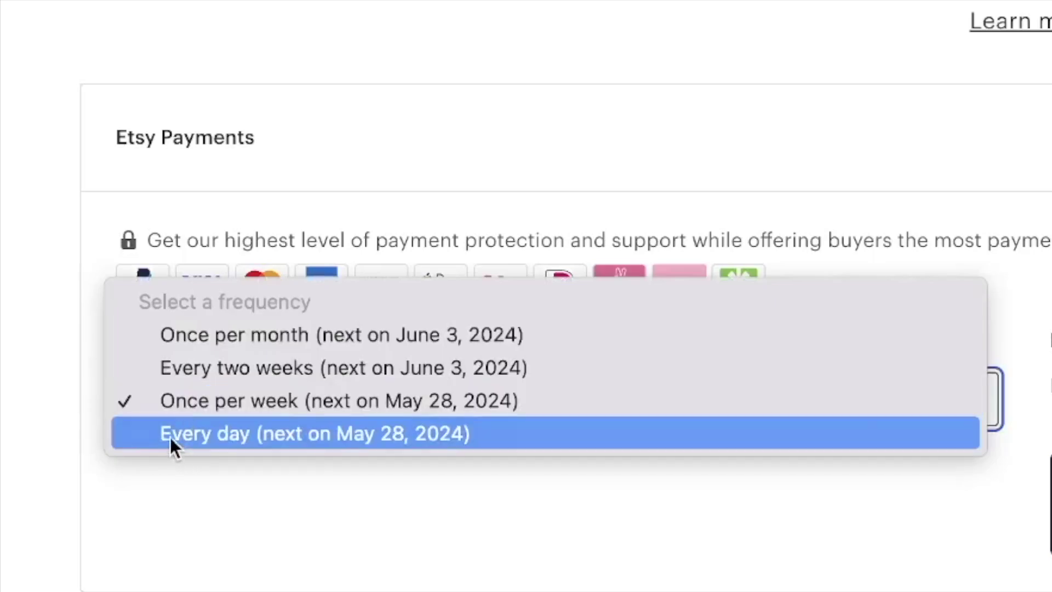
pyautogui.click(191, 436)
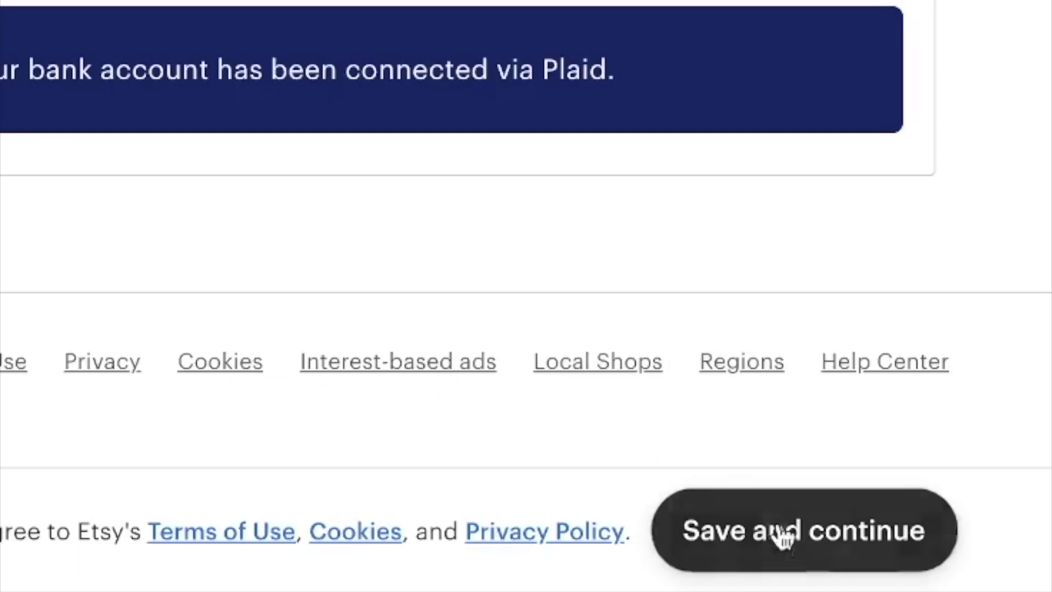
# - Save the payment setup with the connected bank account and continue to the billing info
pyautogui.click(777, 562)
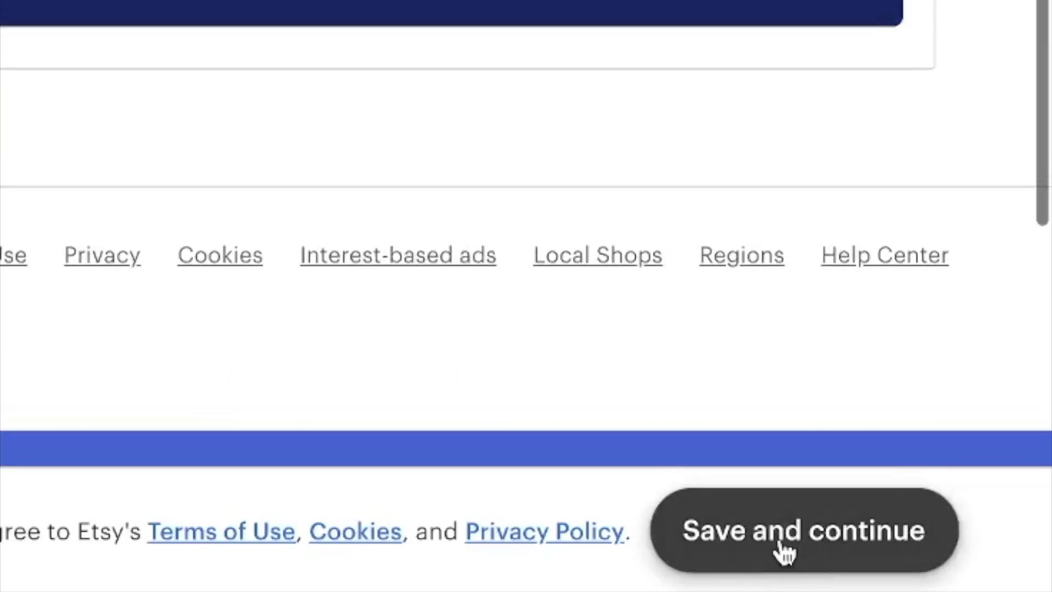
pyautogui.scroll(-2, 880, 441)
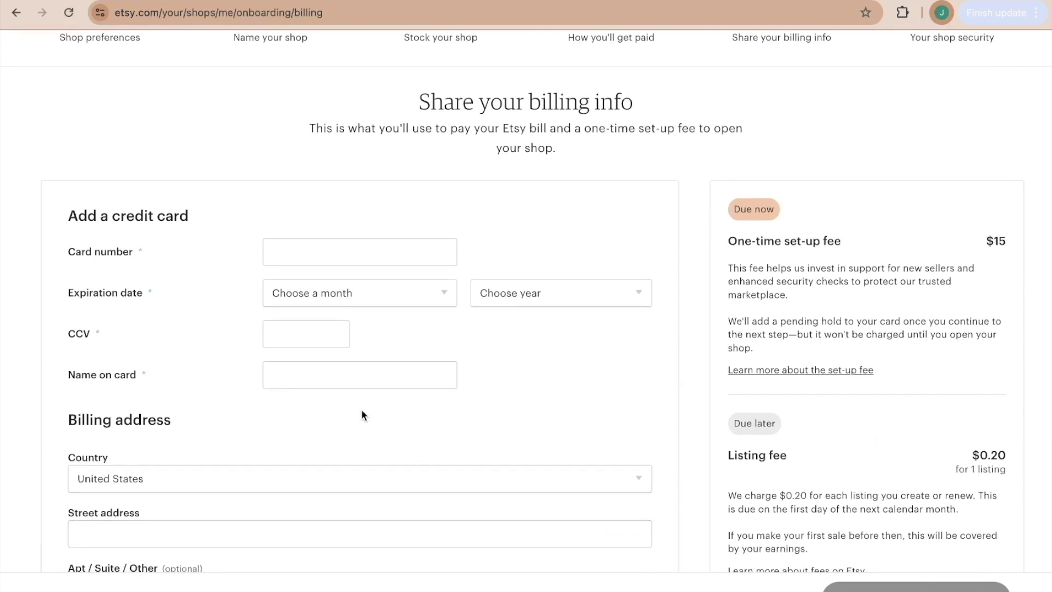
# - Examine the set-up fee, listing fee, card and billing address fields, and continue past the billing info to the shop security stage
pyautogui.scroll(-1, 360, 411)
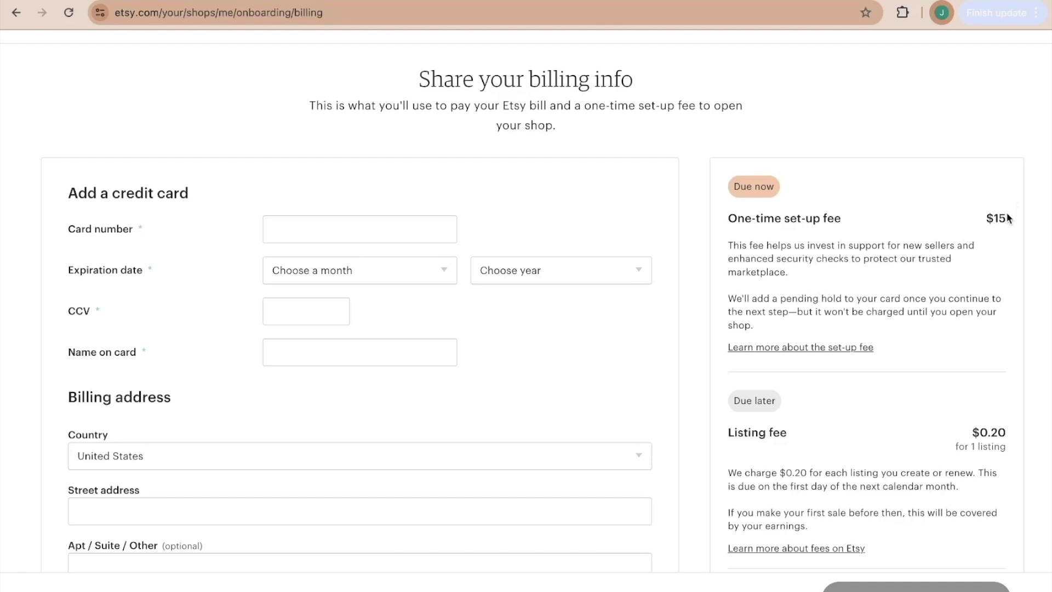
pyautogui.scroll(-1, 901, 388)
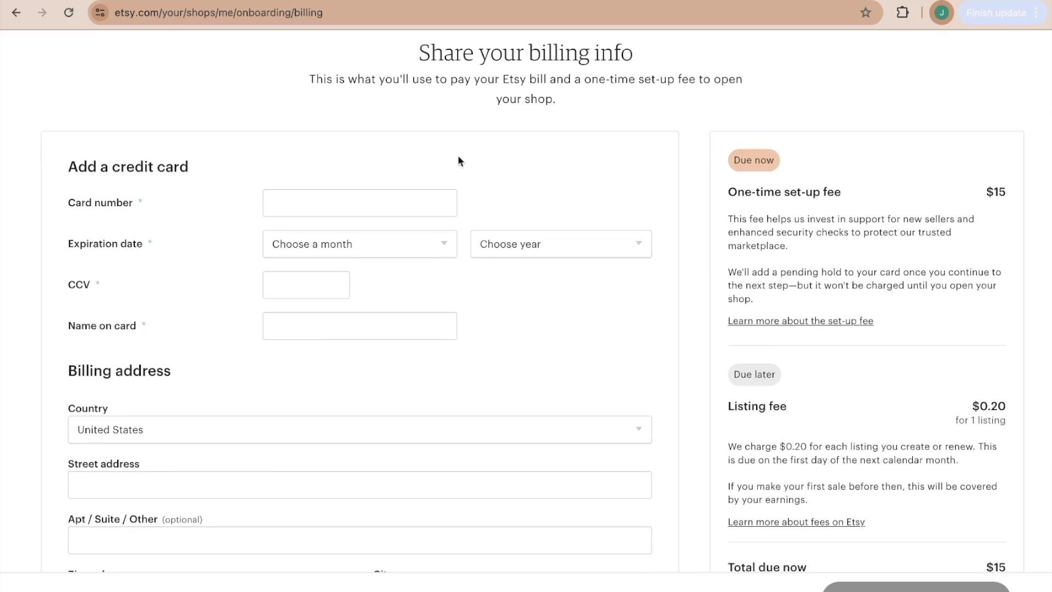
pyautogui.scroll(-4, 841, 420)
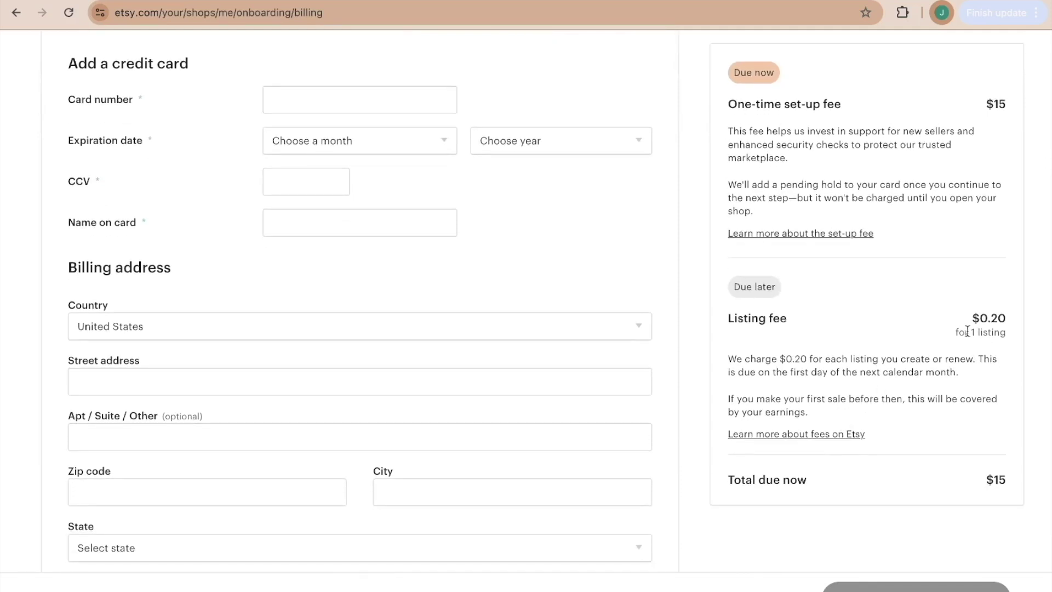
pyautogui.scroll(2, 968, 331)
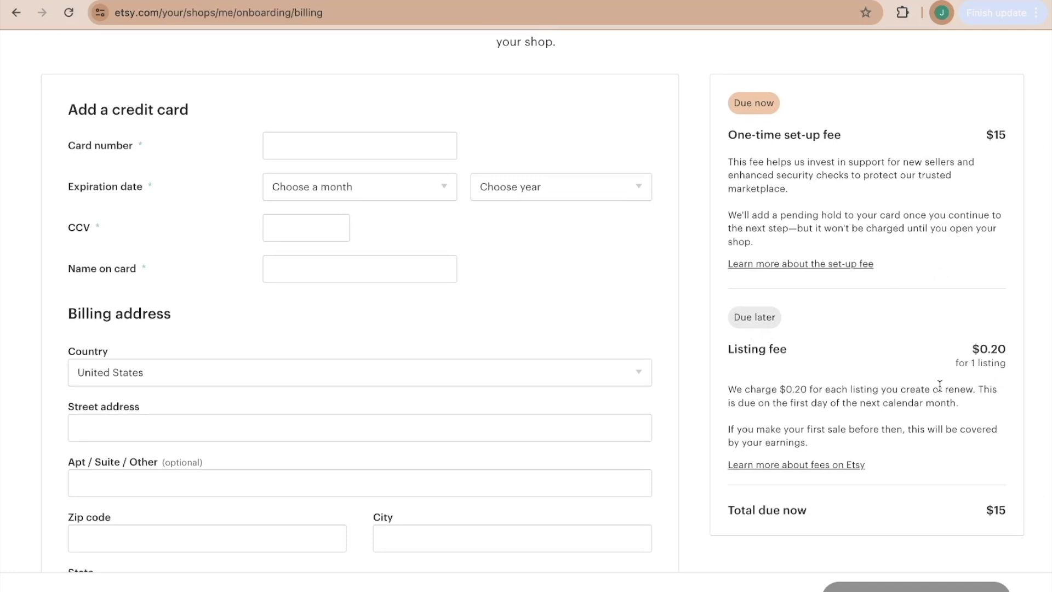
pyautogui.scroll(-3, 643, 196)
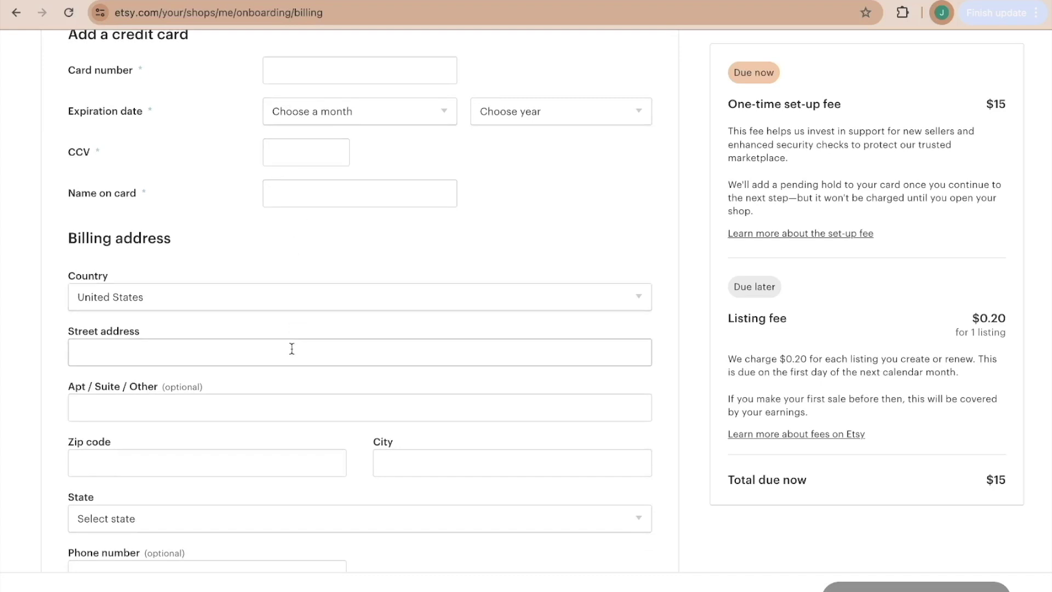
pyautogui.scroll(-3, 275, 509)
pyautogui.scroll(4, 276, 509)
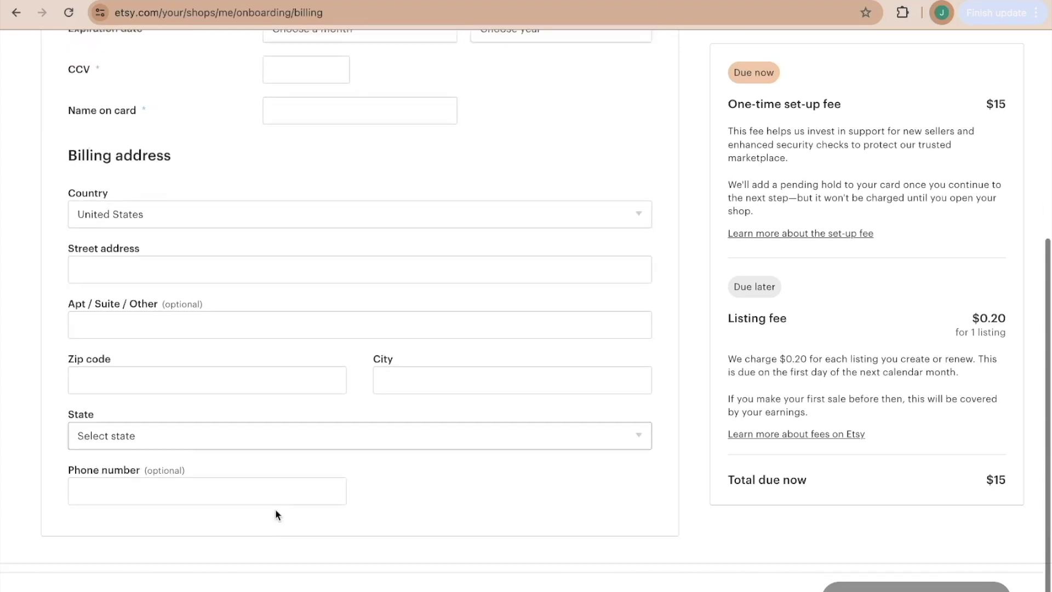
pyautogui.scroll(-5, 276, 509)
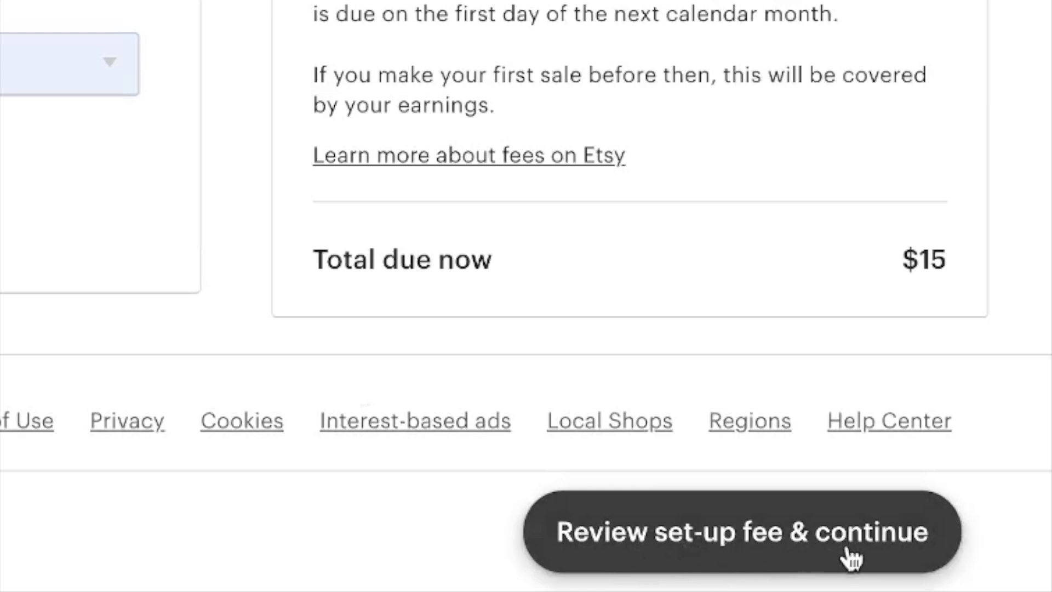
pyautogui.click(827, 538)
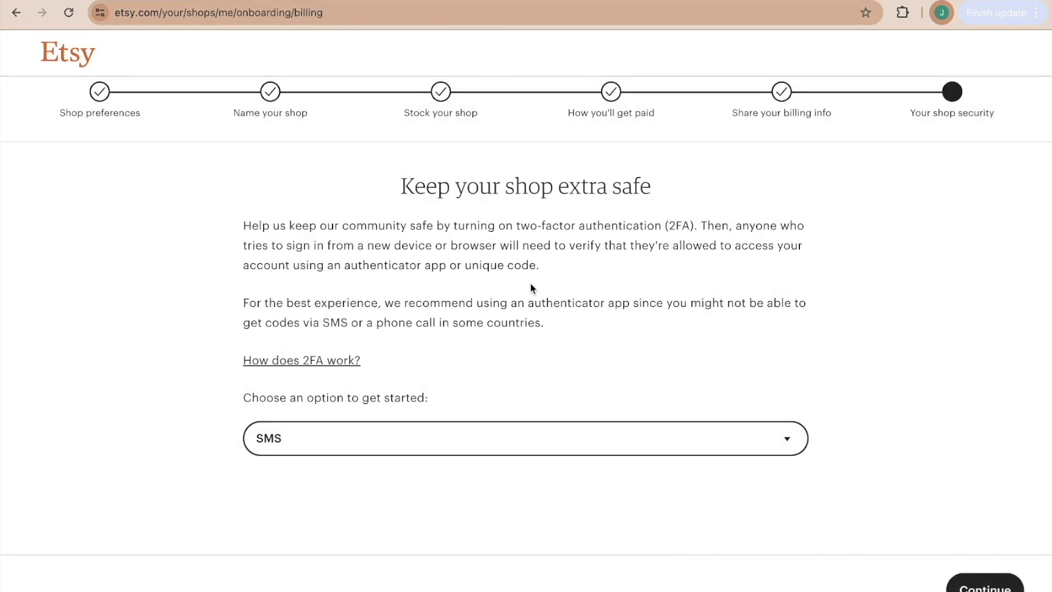
# - Choose SMS for two-factor authentication with a phone number and open the shop
pyautogui.click(375, 449)
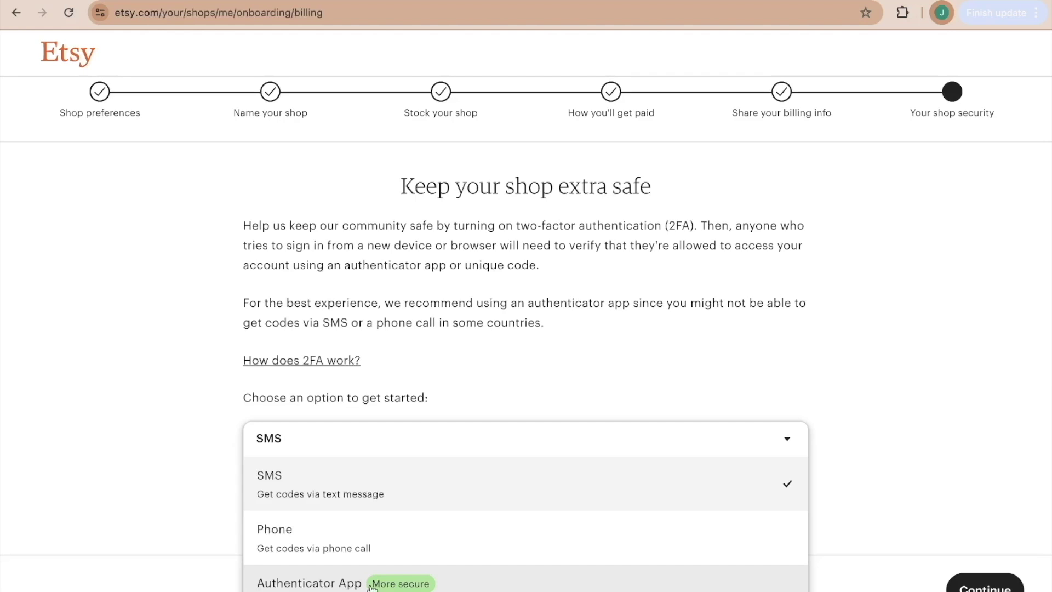
pyautogui.click(301, 495)
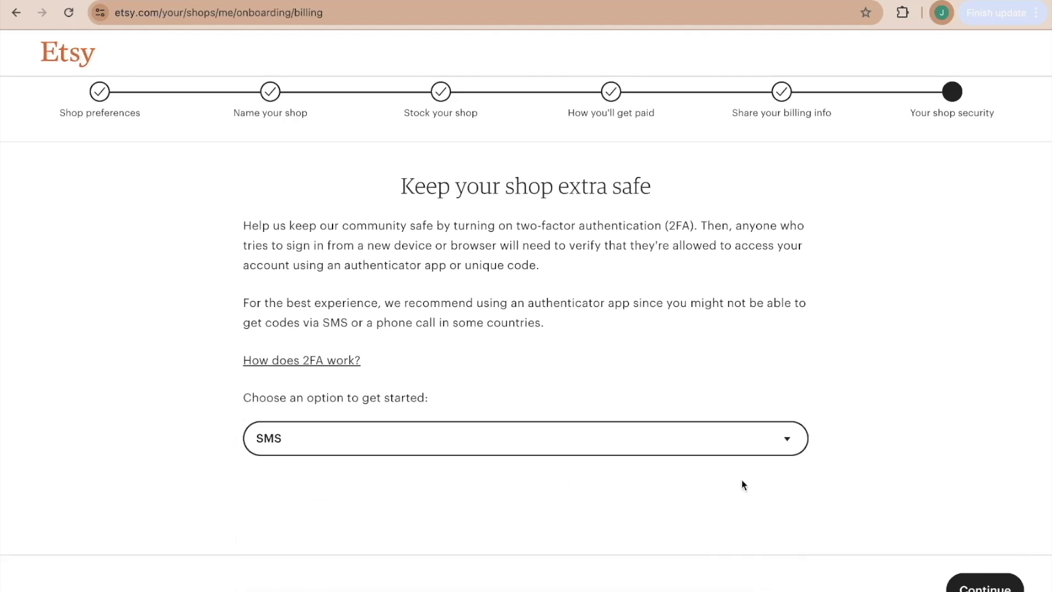
pyautogui.click(985, 586)
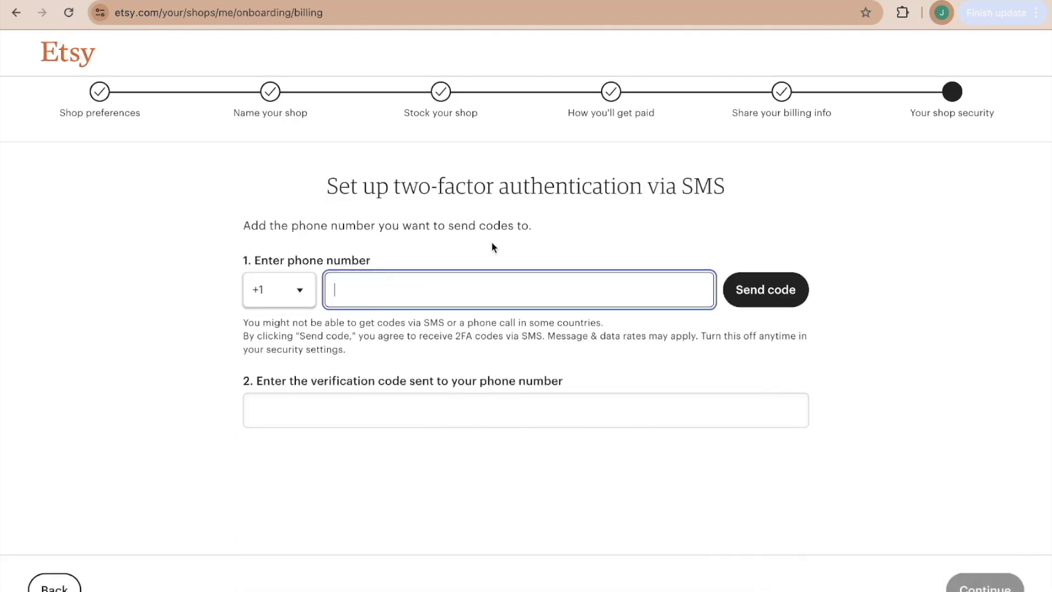
pyautogui.click(379, 297)
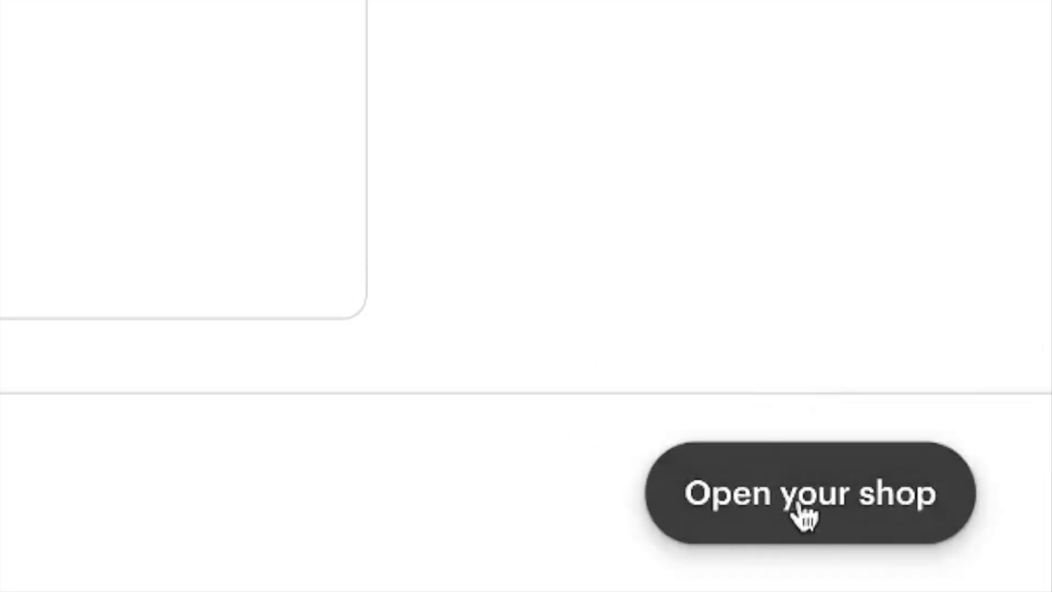
pyautogui.click(798, 515)
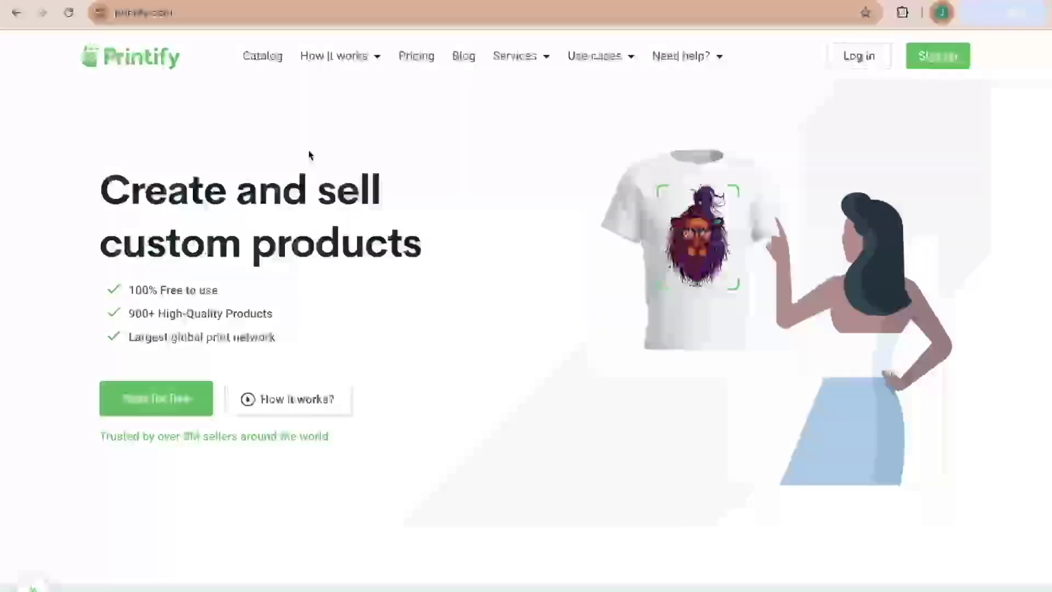
# - Switch to the Printify website and start a free account sign-up with the account email
pyautogui.click(152, 405)
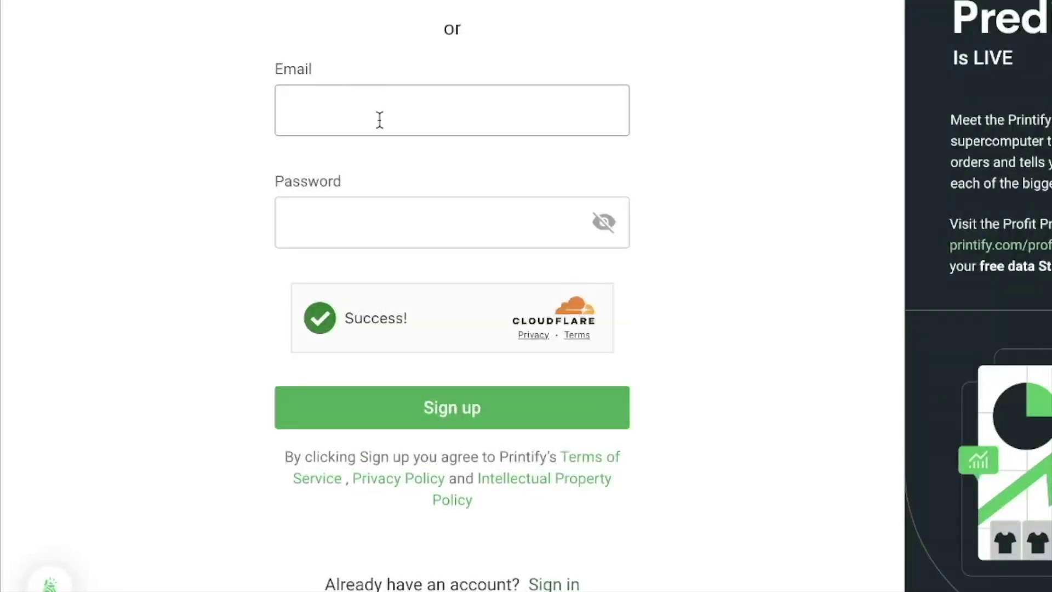
pyautogui.click(378, 118)
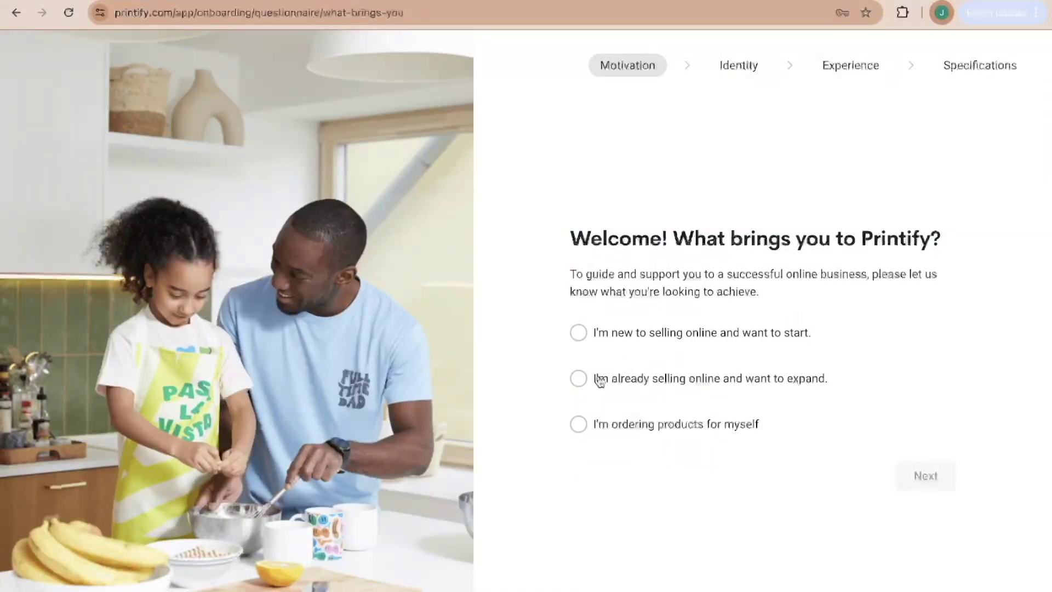
# - Answer the onboarding questionnaire with "I'm already selling online and want to expand" and skip the rest as just exploring
pyautogui.click(580, 380)
pyautogui.click(923, 478)
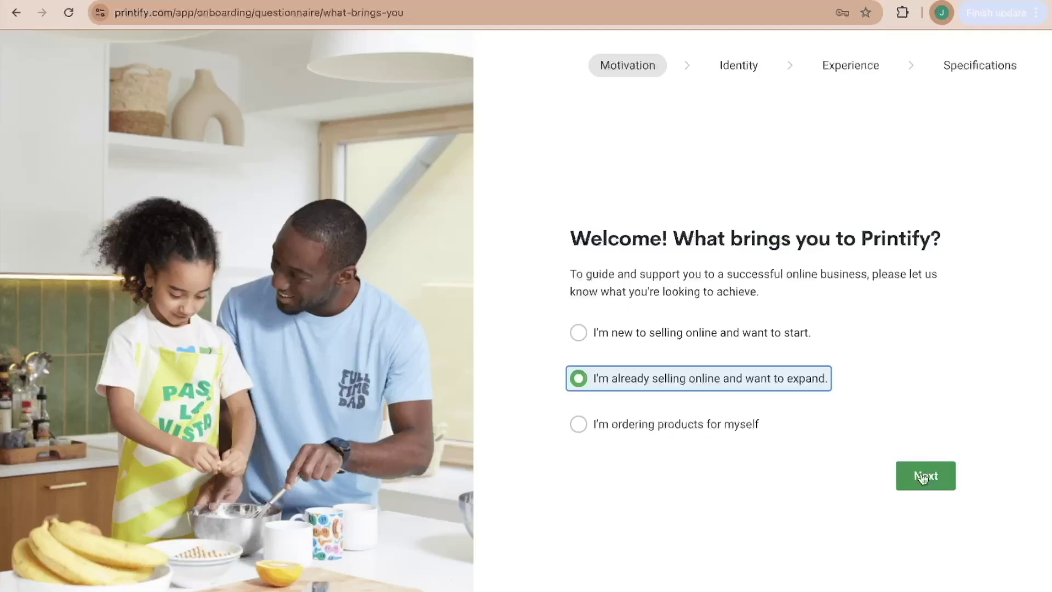
pyautogui.scroll(-4, 923, 480)
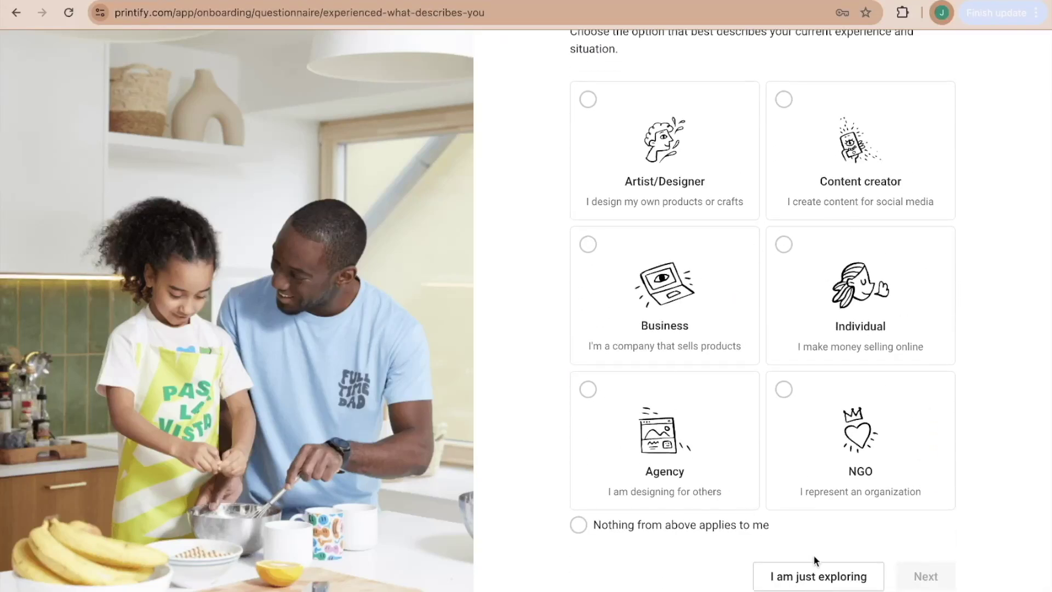
pyautogui.click(797, 586)
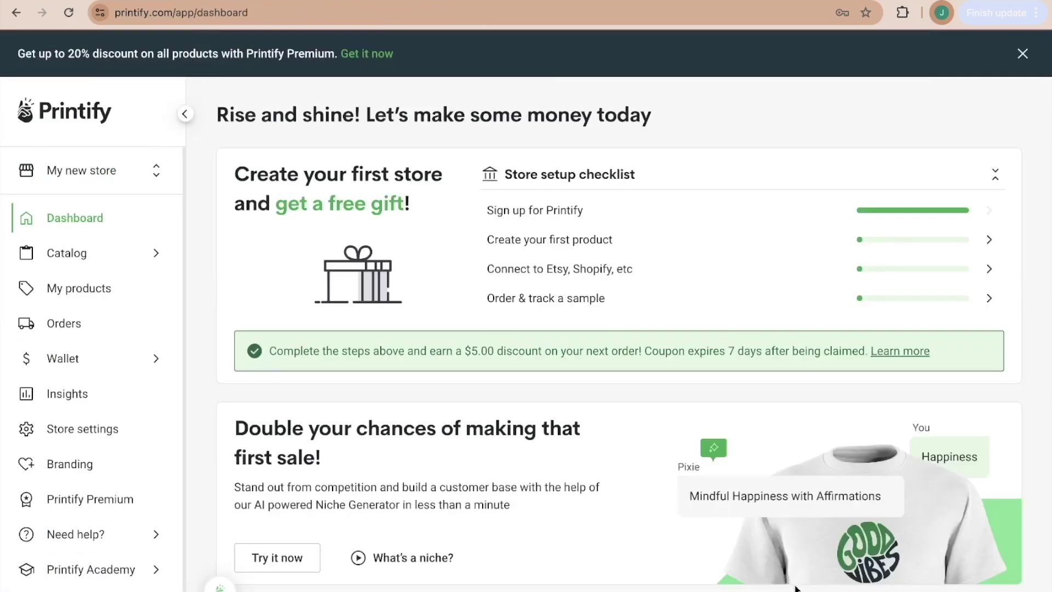
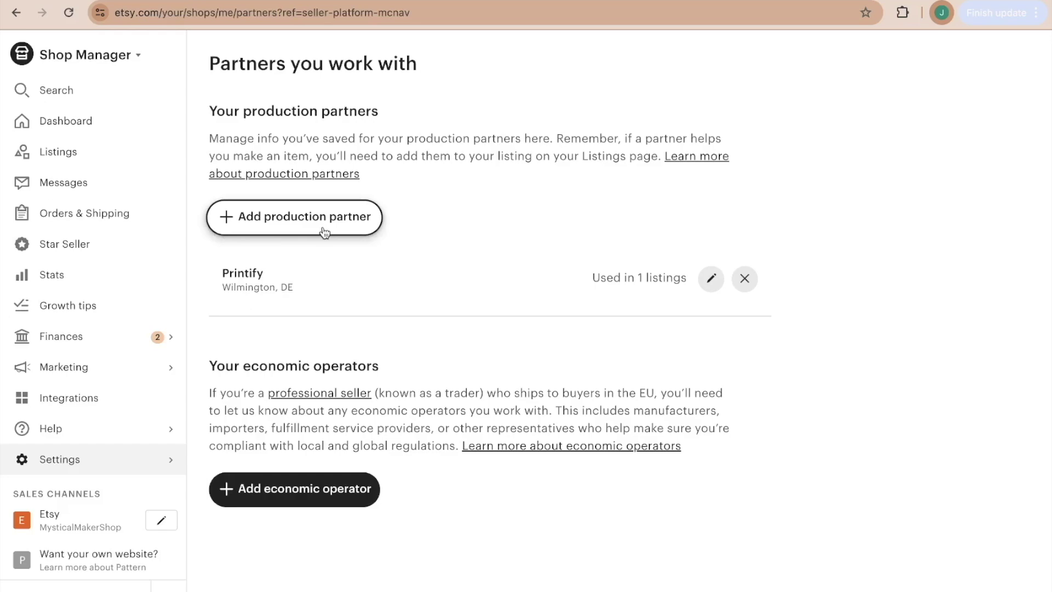
# - In Etsy's Shop Manager, start adding a production partner named Printify with the descriptive title "A print shop"
pyautogui.click(294, 225)
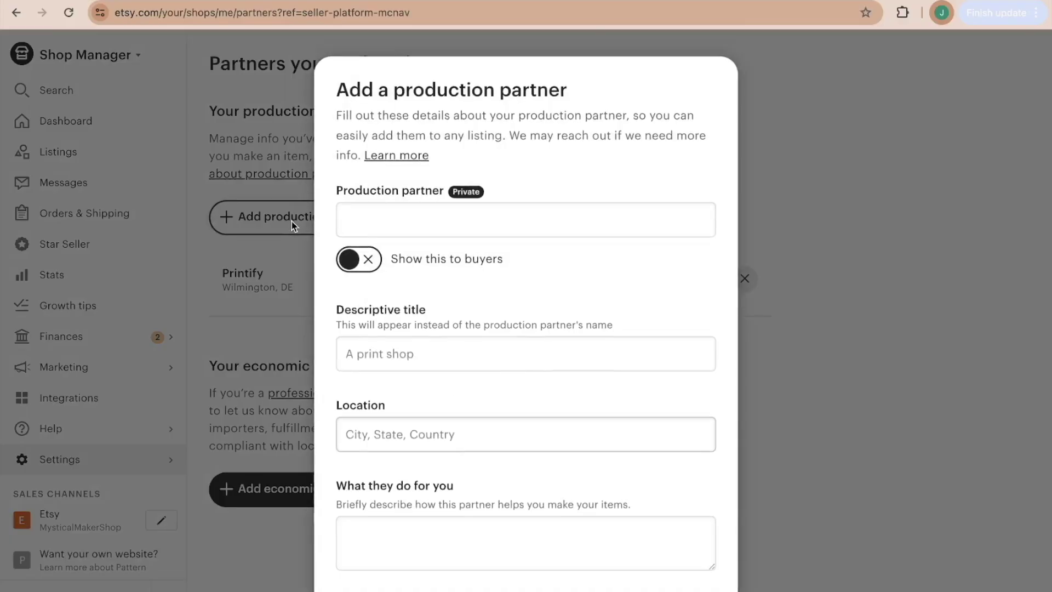
pyautogui.click(421, 218)
pyautogui.write('Printify')
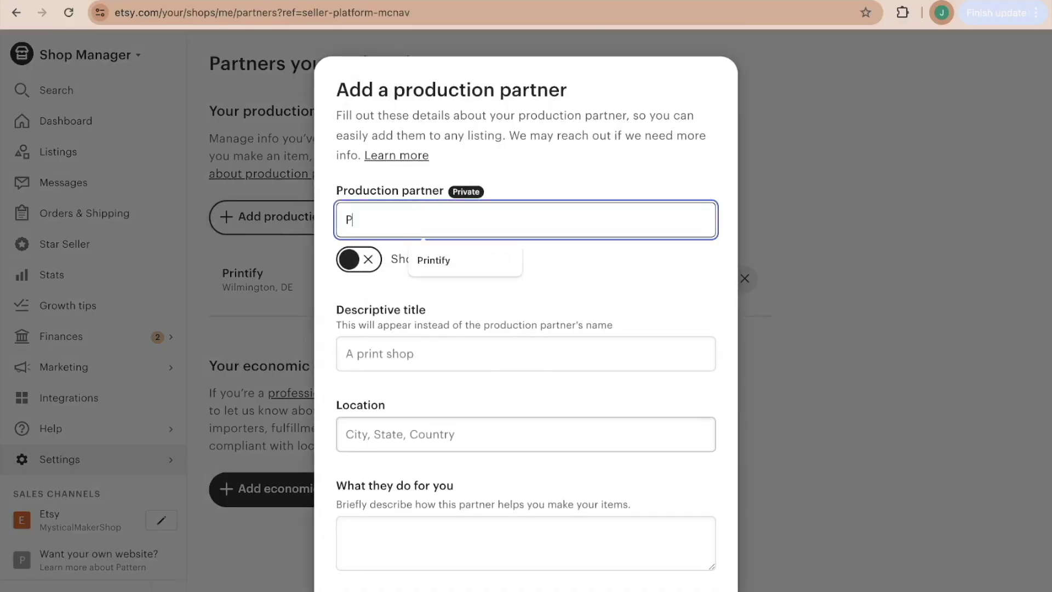
pyautogui.click(432, 358)
pyautogui.write('A ')
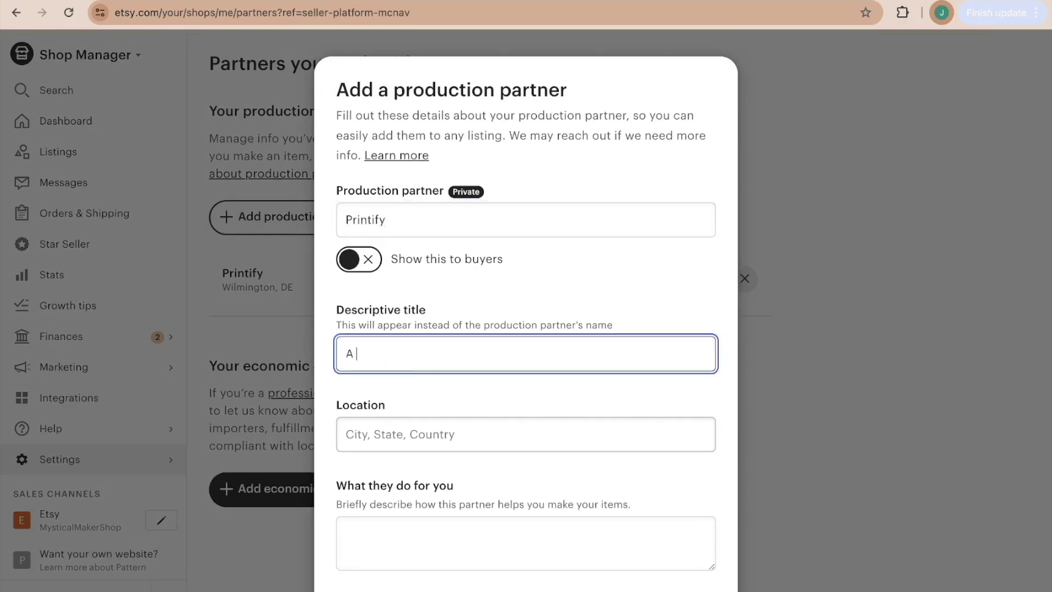
pyautogui.write('print shop')
# - Set the production partner's location to Wilmington, Delaware, United States Of America
pyautogui.click(406, 434)
pyautogui.write('Wi')
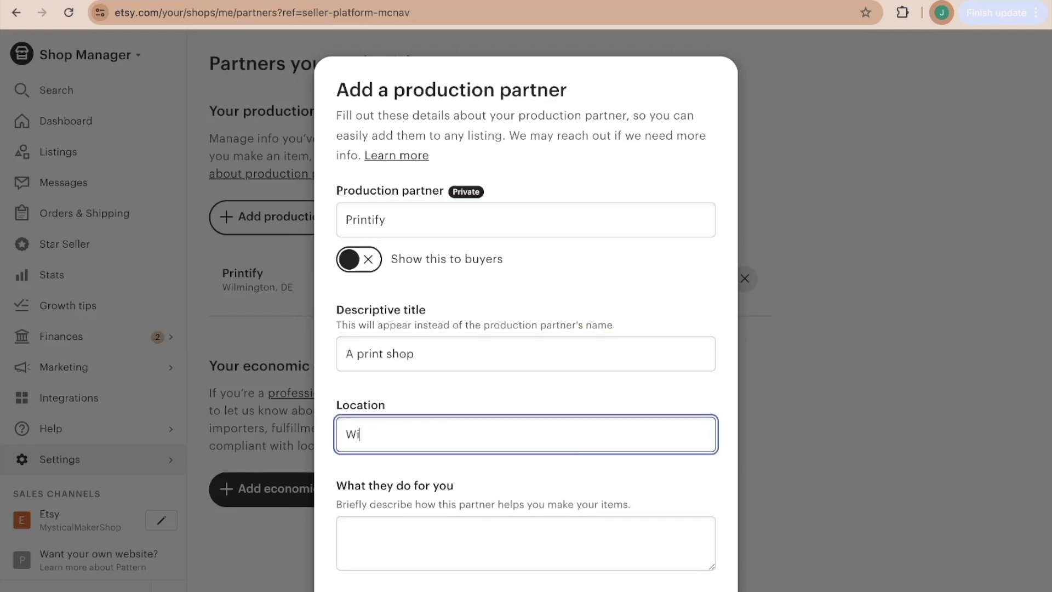
pyautogui.write('lmingto')
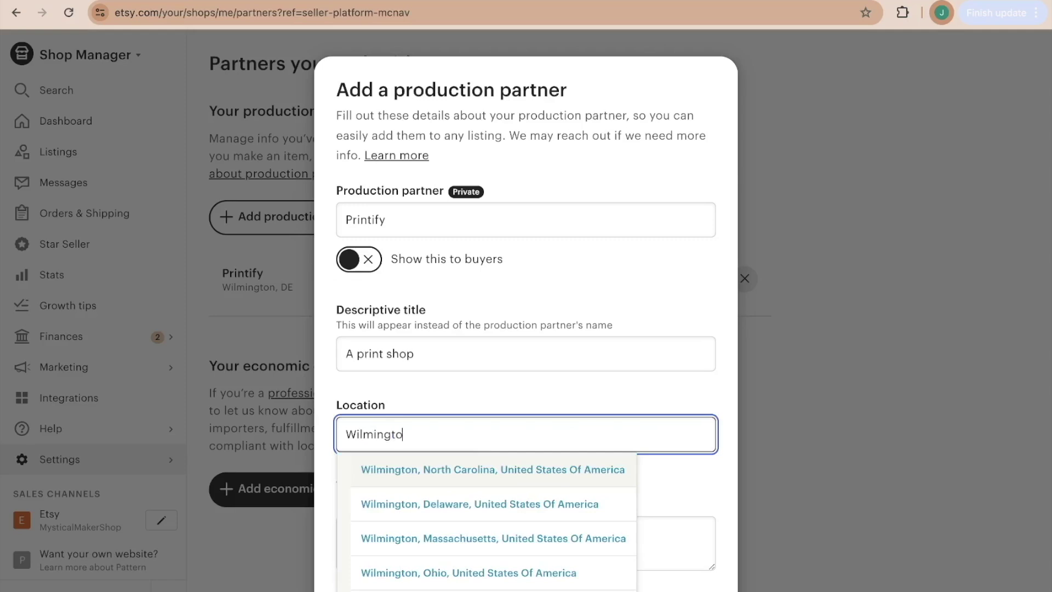
pyautogui.write('n, DE')
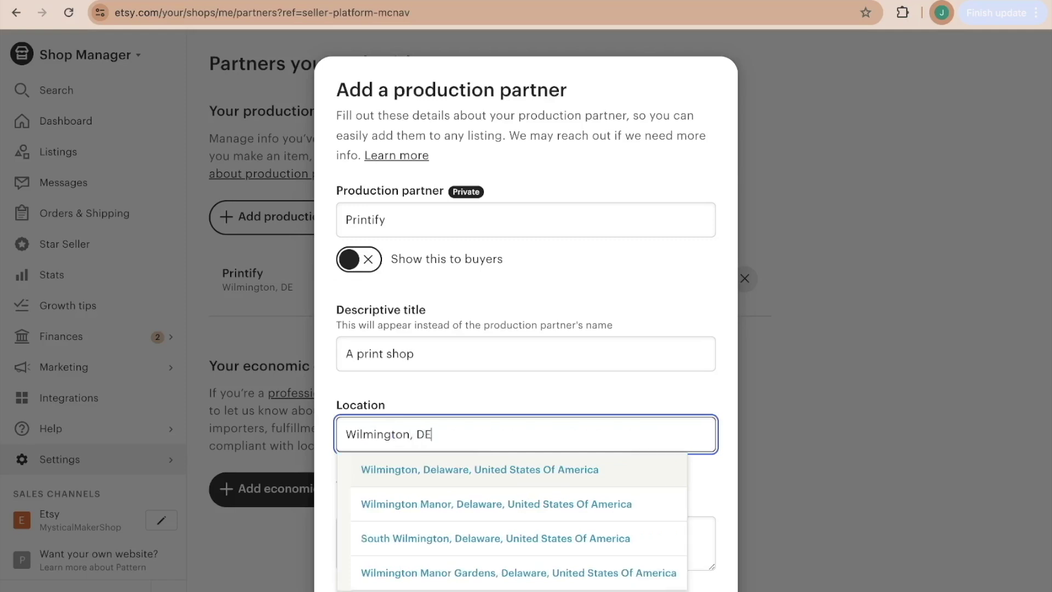
pyautogui.click(407, 481)
# - Describe what the production partner does as "Print, Package and Ship all items."
pyautogui.scroll(-2, 408, 486)
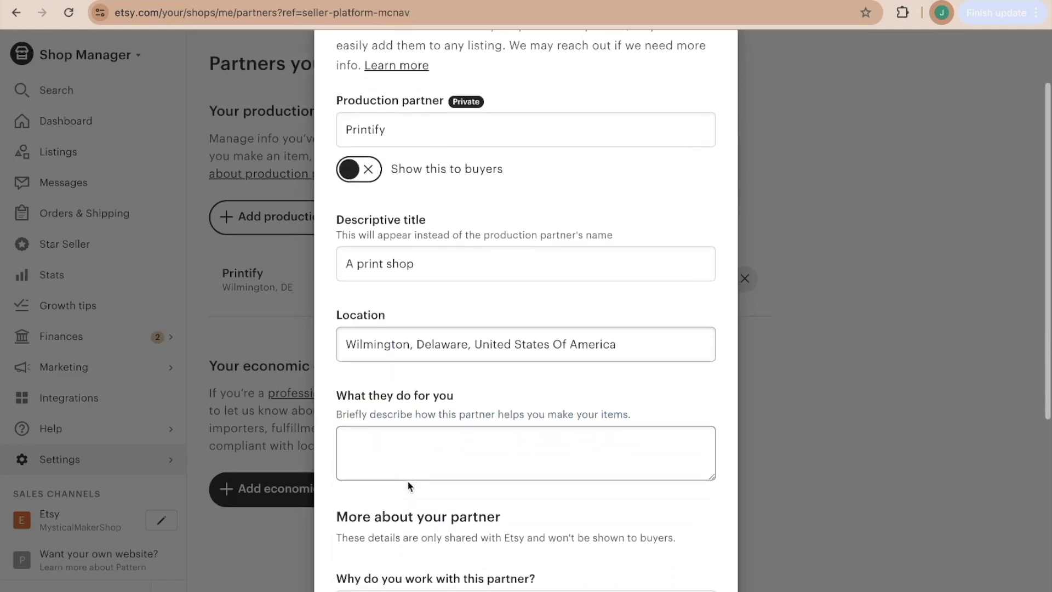
pyautogui.click(417, 437)
pyautogui.write('Prin')
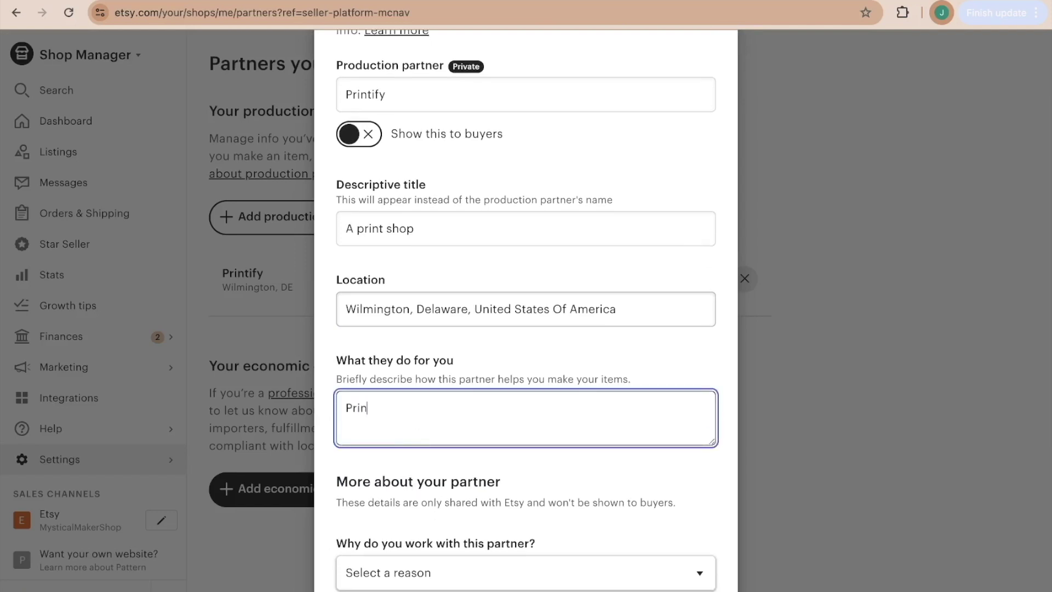
pyautogui.write('t, Package and Ship an')
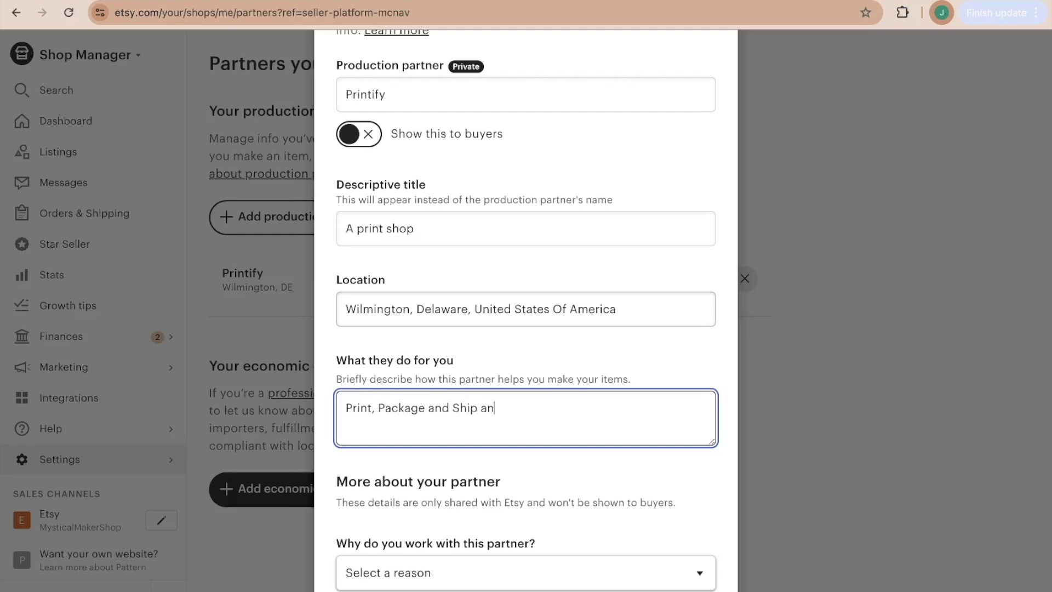
pyautogui.press('BackSpace')
pyautogui.write('ll items.')
# - Give "I don't have the technical ability or equipment to make it entirely by myself" as the reason for working with the partner
pyautogui.scroll(-4, 409, 455)
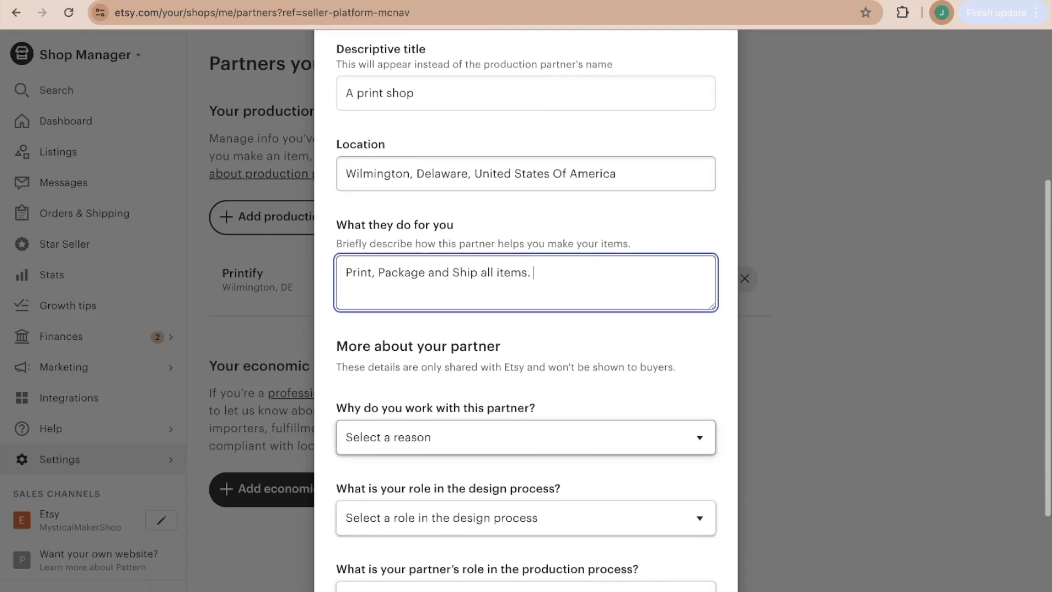
pyautogui.click(403, 366)
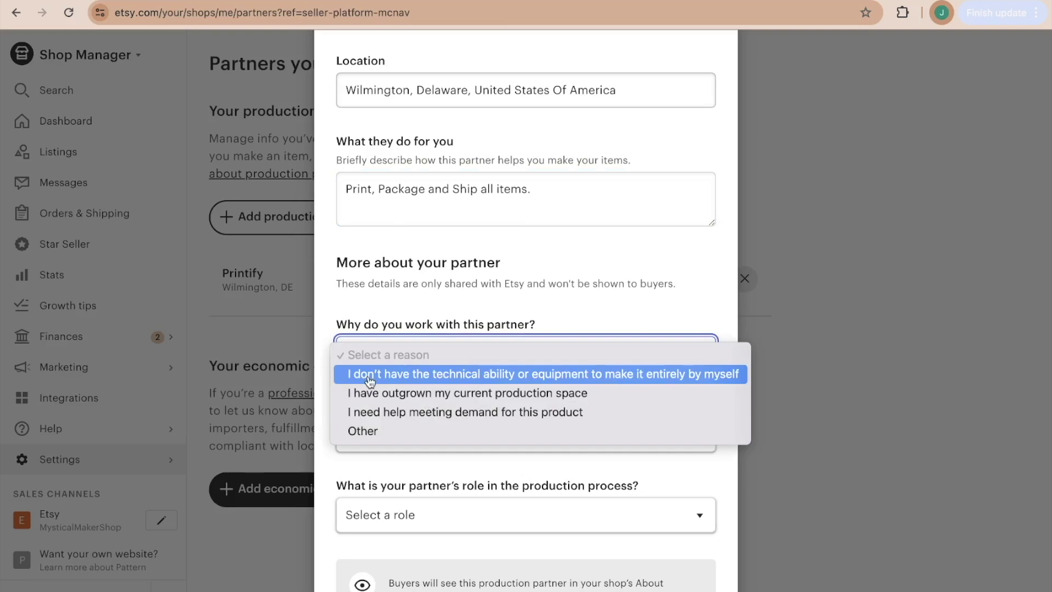
pyautogui.click(371, 378)
# - Set the shop's role in the design process to "I design everything myself" in the production partner form
pyautogui.scroll(-2, 369, 380)
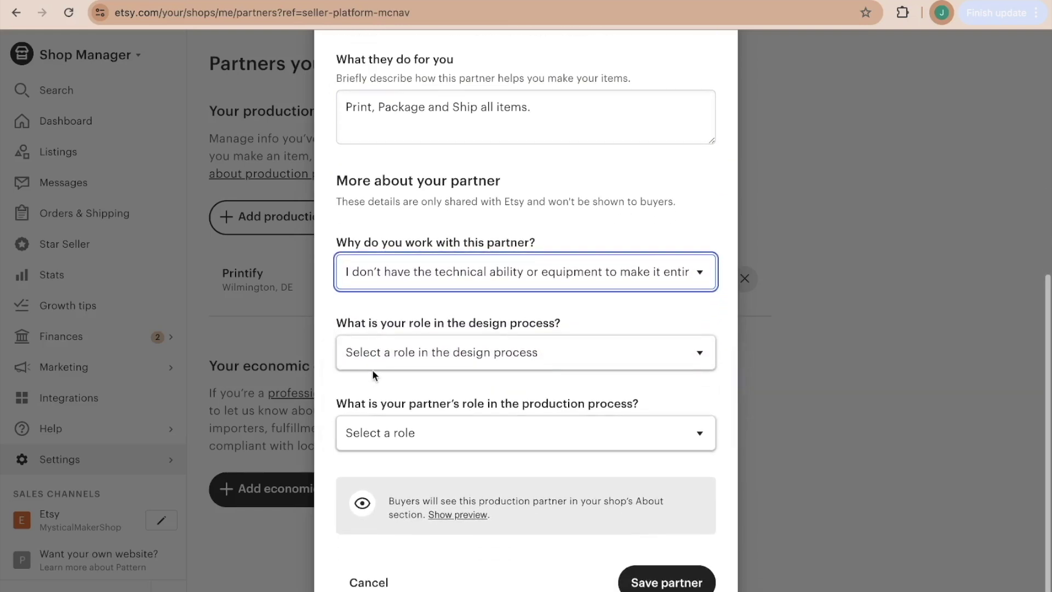
pyautogui.click(373, 370)
pyautogui.click(377, 380)
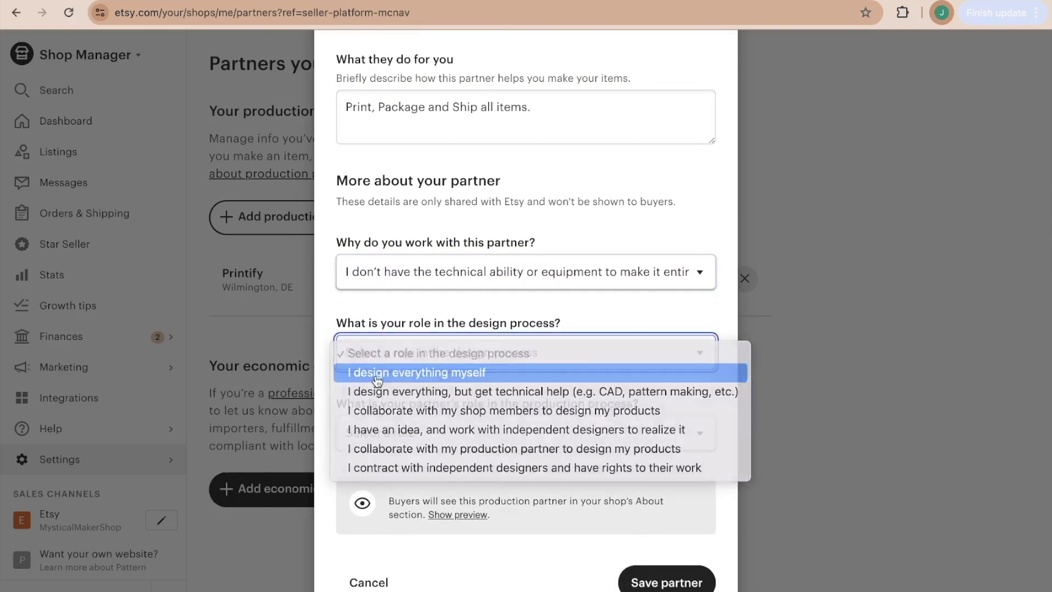
pyautogui.click(374, 365)
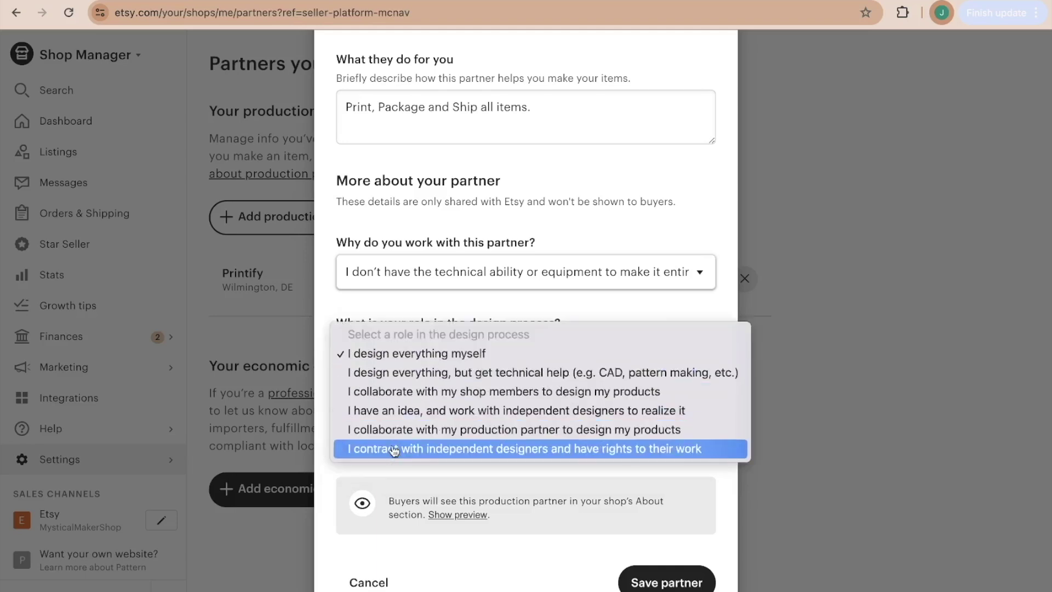
pyautogui.click(378, 353)
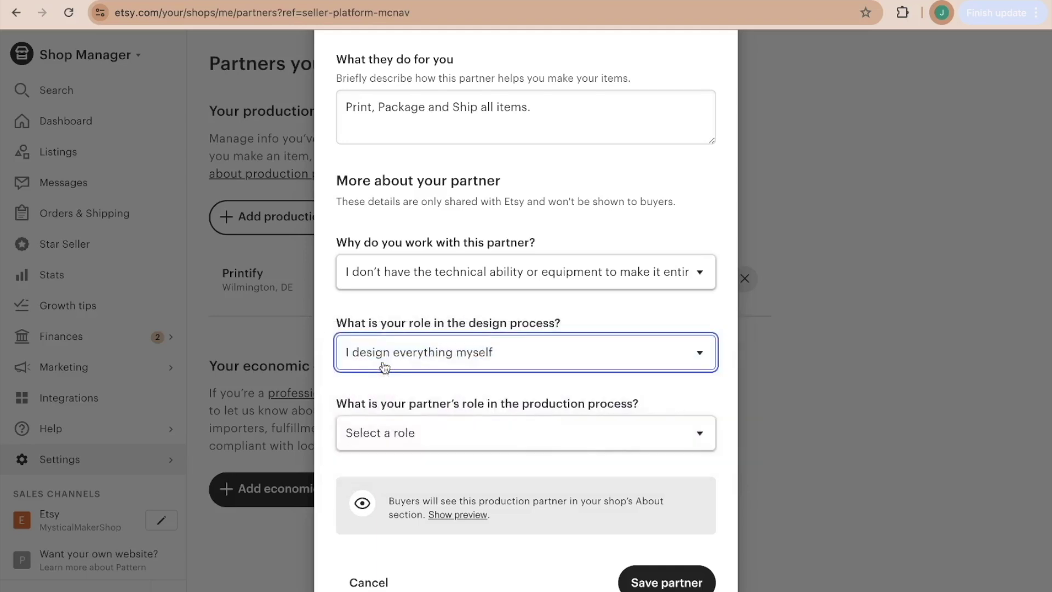
# - Set the partner's role in the production process to "They do everything for me" and close the partner form
pyautogui.click(406, 425)
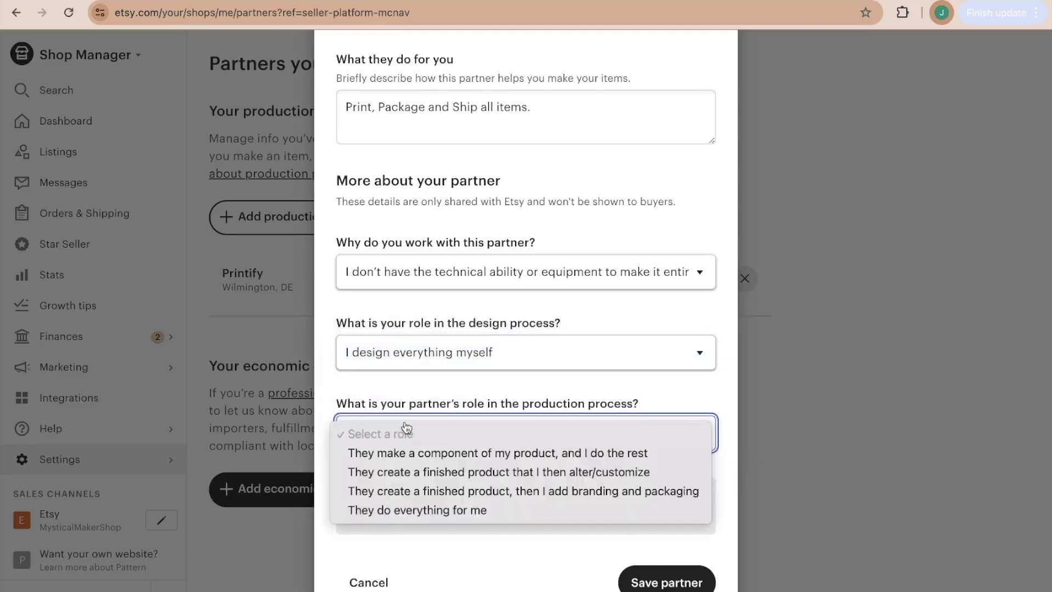
pyautogui.click(372, 517)
pyautogui.scroll(-1, 553, 492)
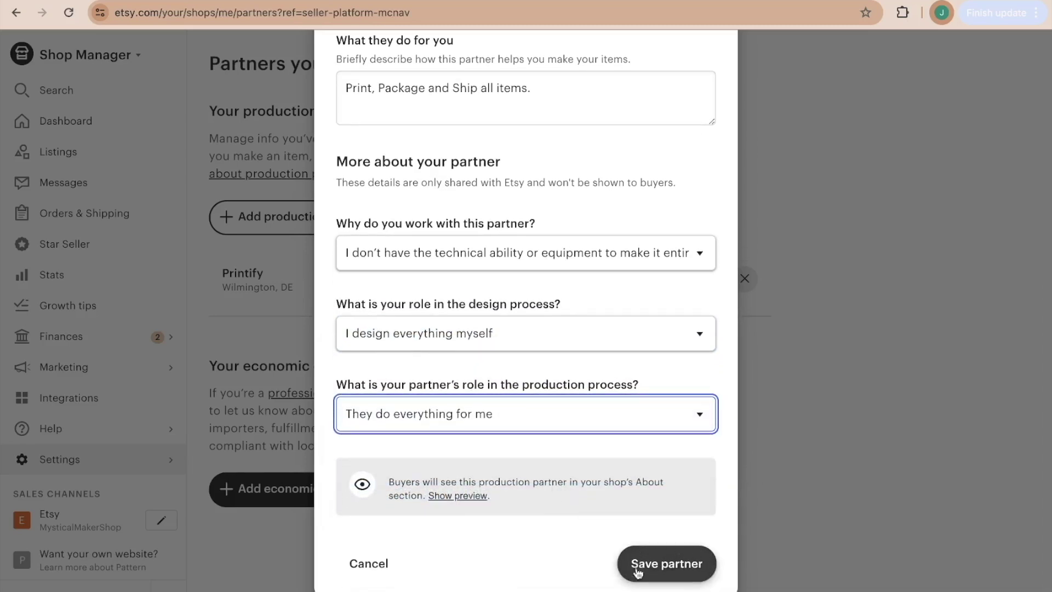
pyautogui.scroll(-1, 694, 567)
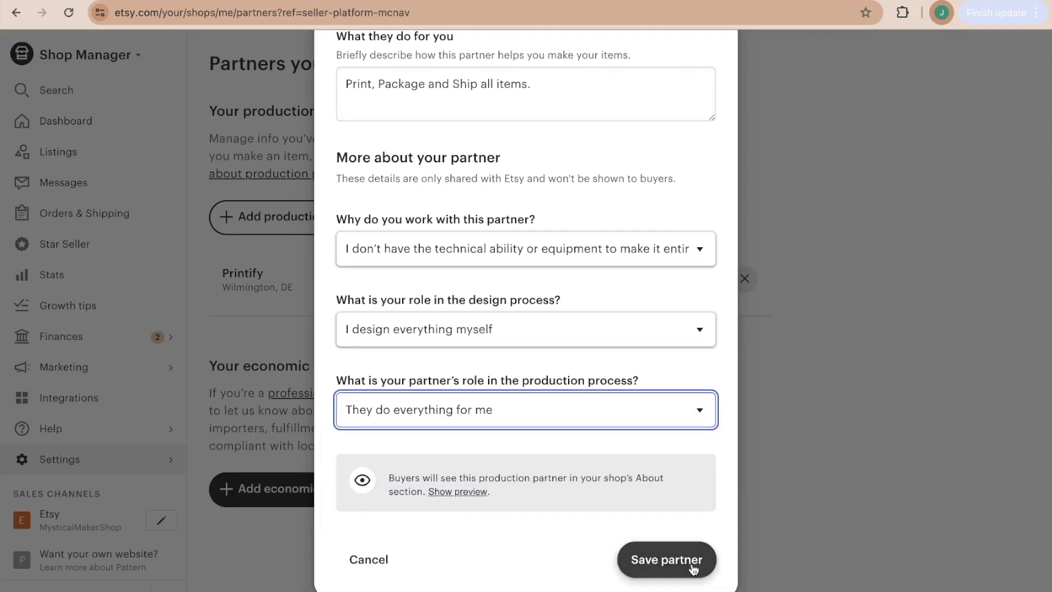
pyautogui.scroll(8, 705, 390)
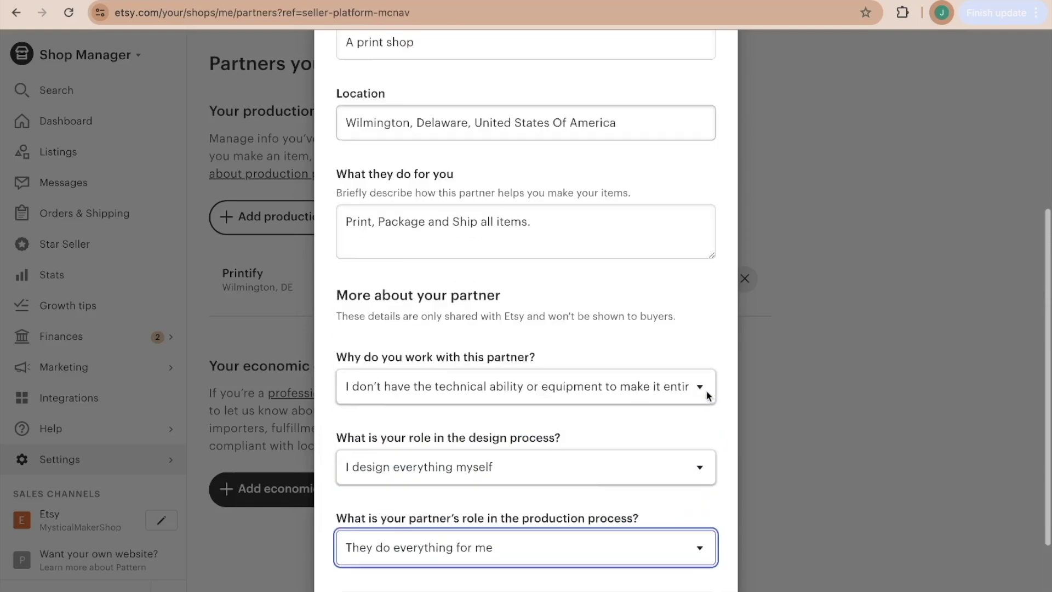
pyautogui.click(863, 304)
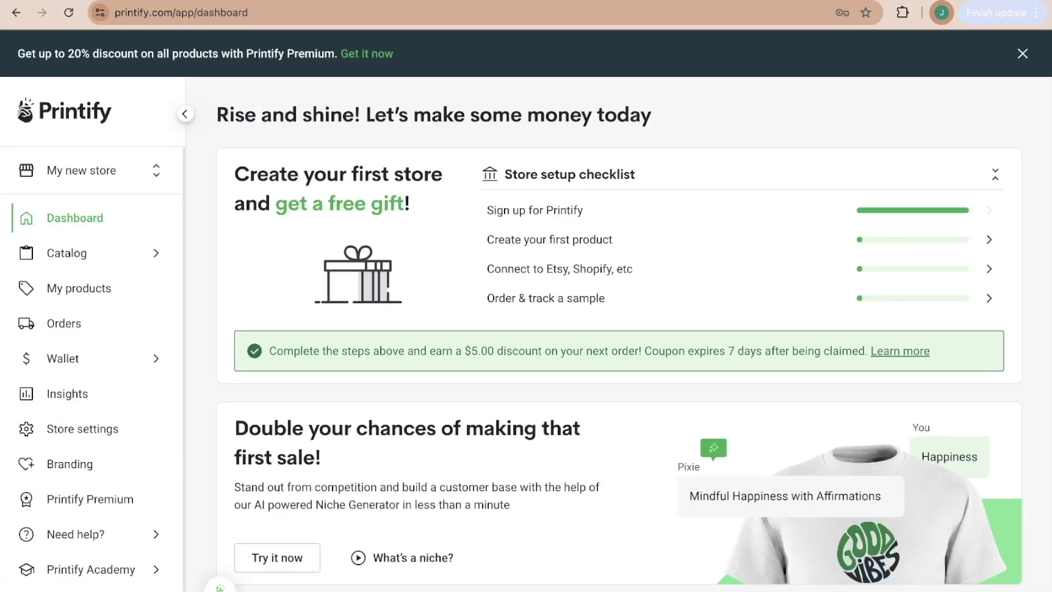
# - Switch to Printify and start connecting the unconnected store "My new store" with Etsy as its sales channel
pyautogui.click(109, 180)
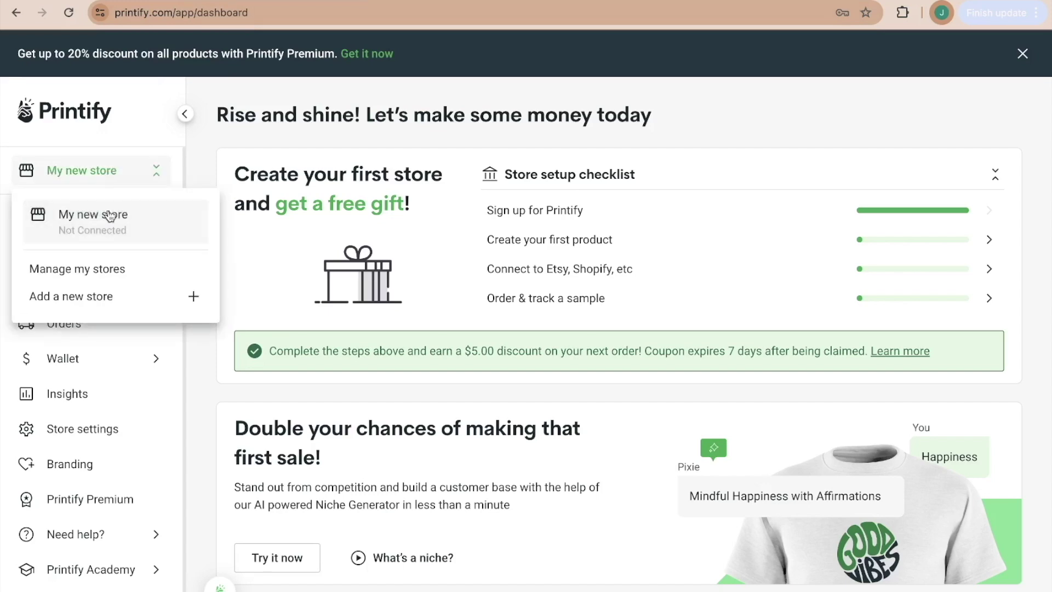
pyautogui.click(98, 276)
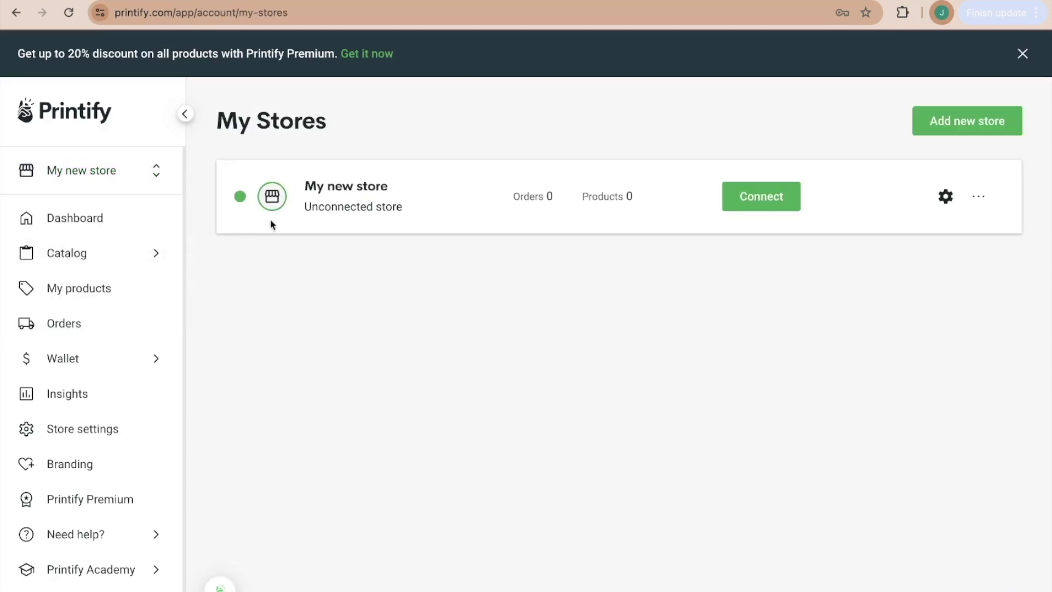
pyautogui.click(775, 203)
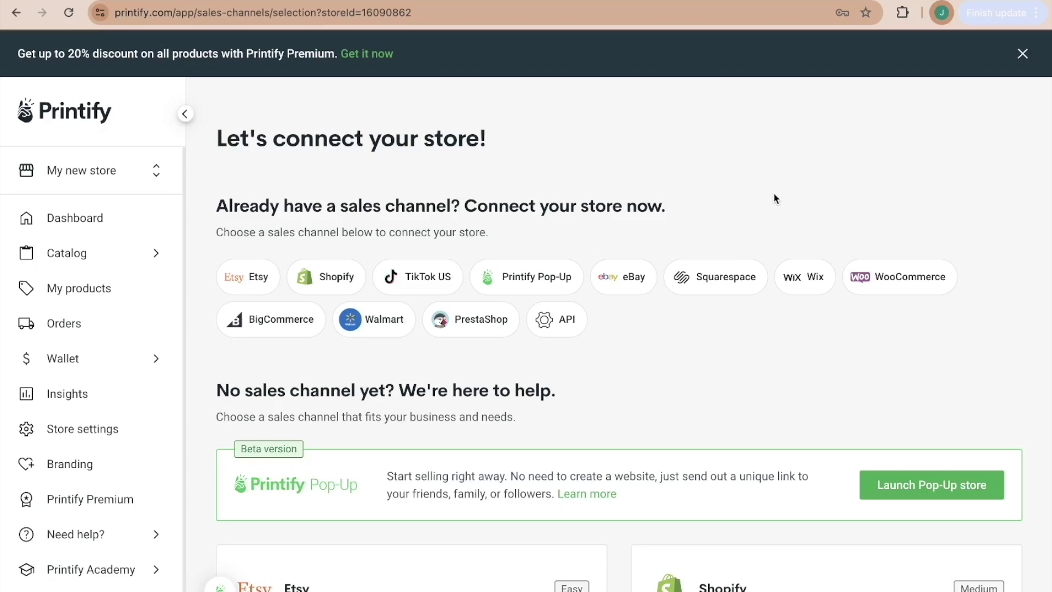
pyautogui.click(253, 282)
# - Review the requested permissions and grant the Printify - Print on Demand Drop Shipping application access to the Etsy account
pyautogui.scroll(-1, 595, 268)
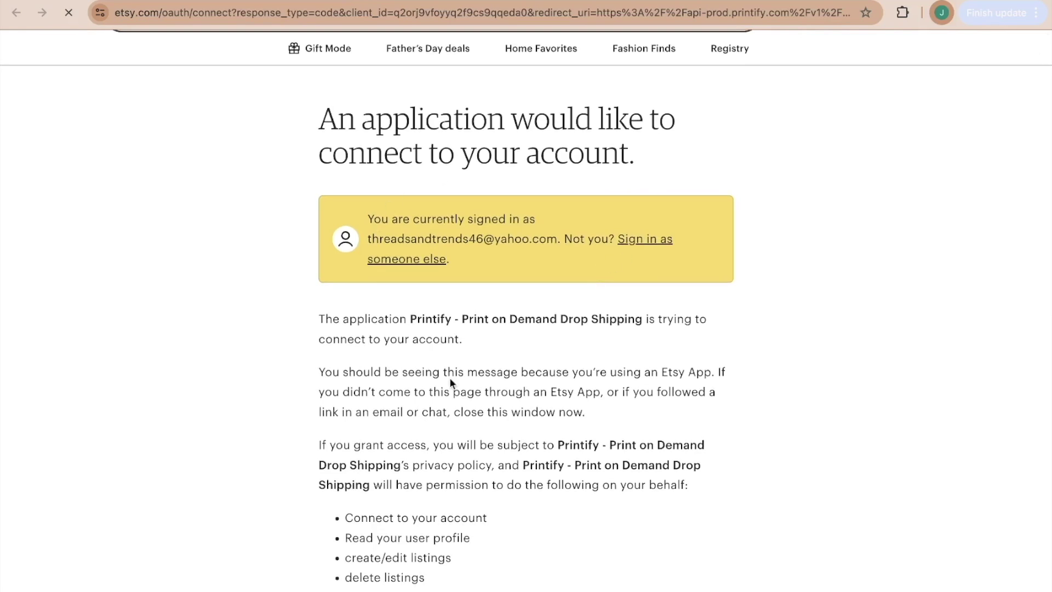
pyautogui.scroll(-2, 450, 379)
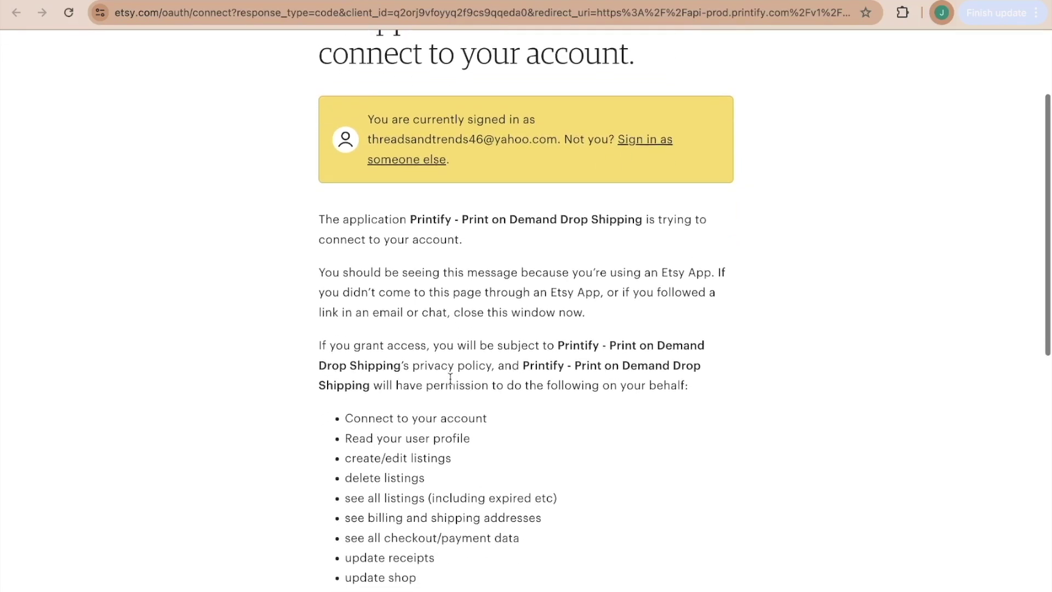
pyautogui.scroll(-4, 451, 380)
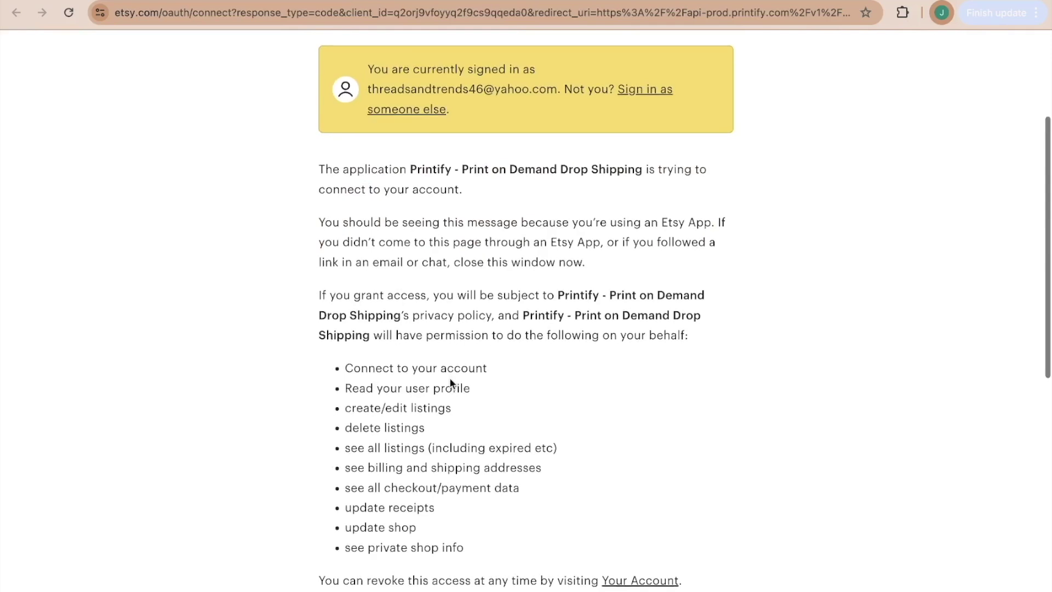
pyautogui.scroll(-3, 450, 379)
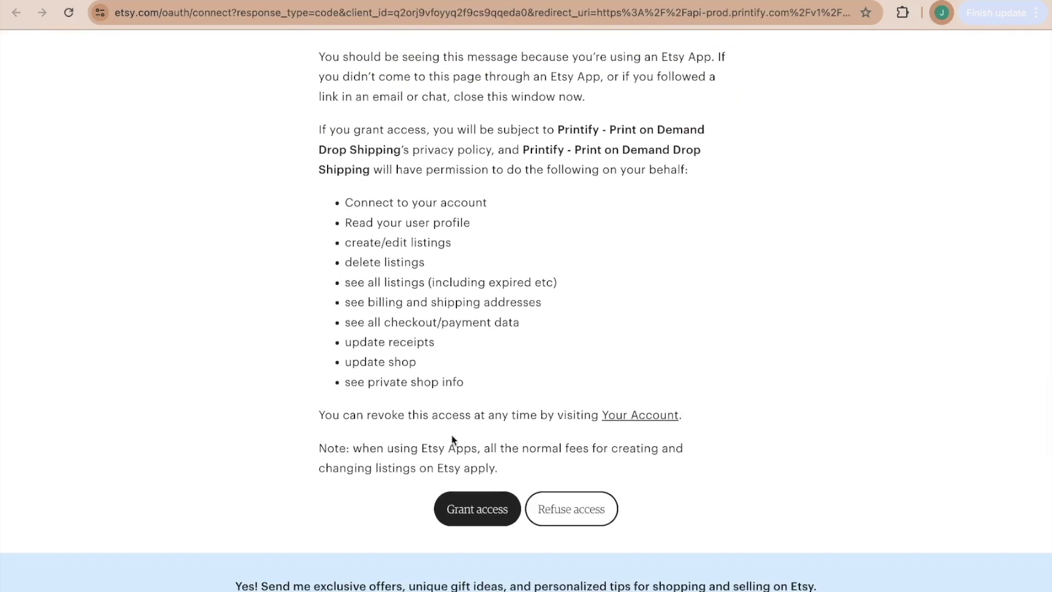
pyautogui.click(477, 509)
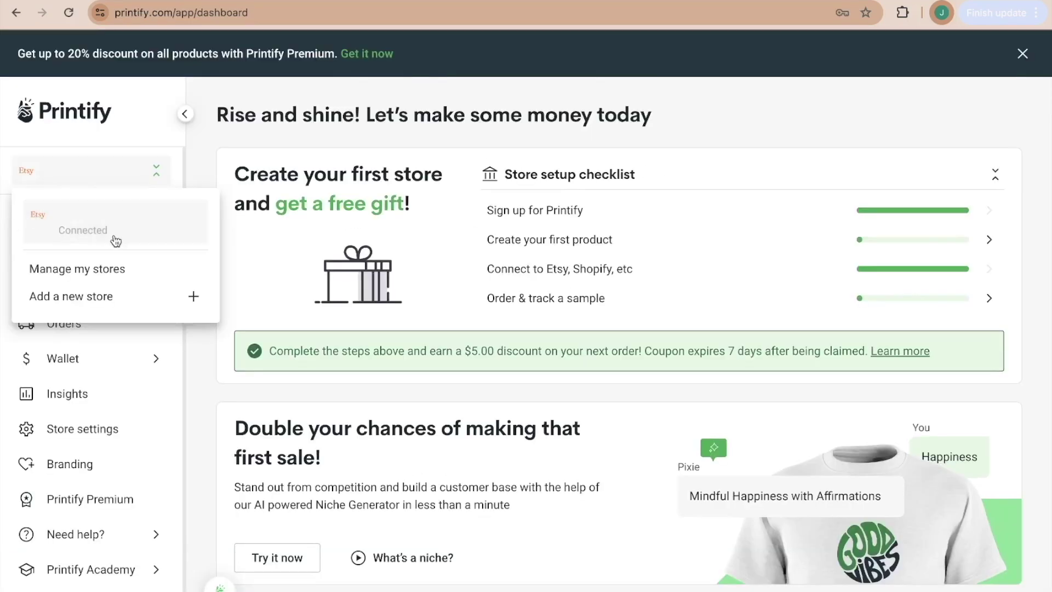
# - Name the connected Etsy store "MysticalMakerShop" in the Printify store settings and save it
pyautogui.click(103, 271)
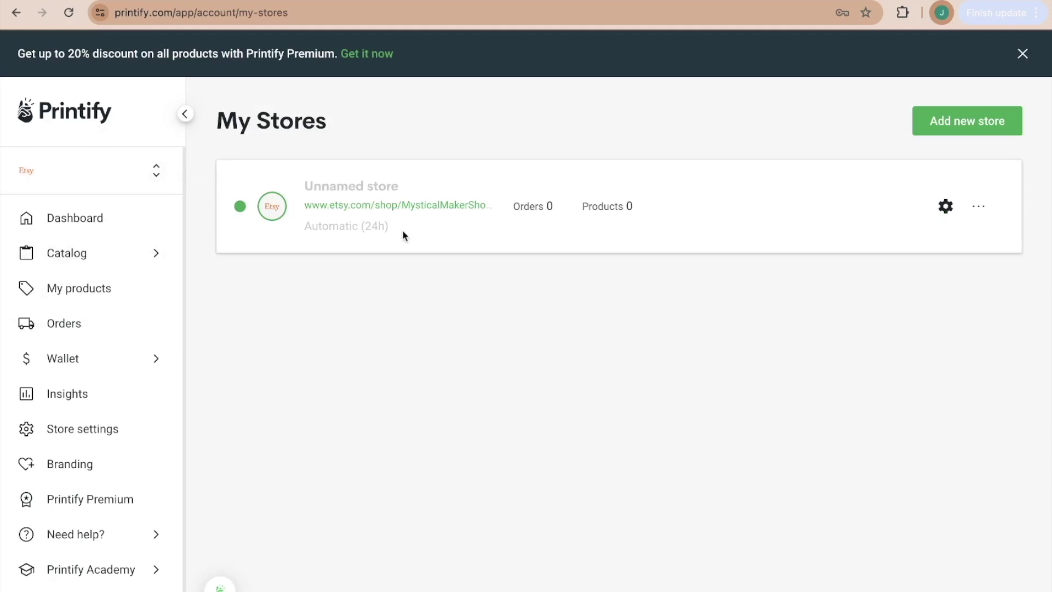
pyautogui.click(946, 207)
pyautogui.click(657, 325)
pyautogui.write('M')
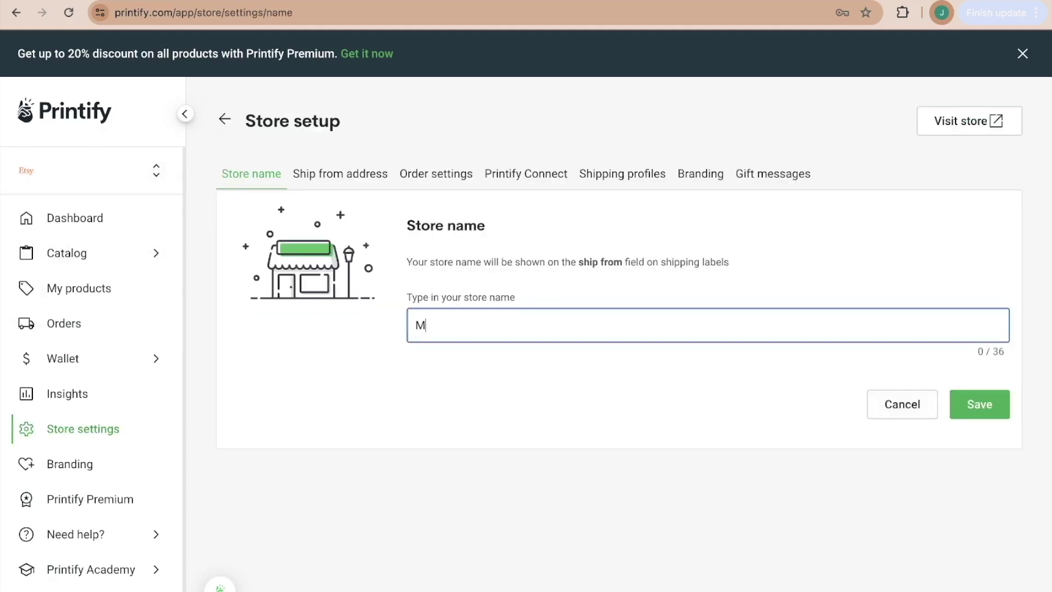
pyautogui.write('ysticalMakerShop')
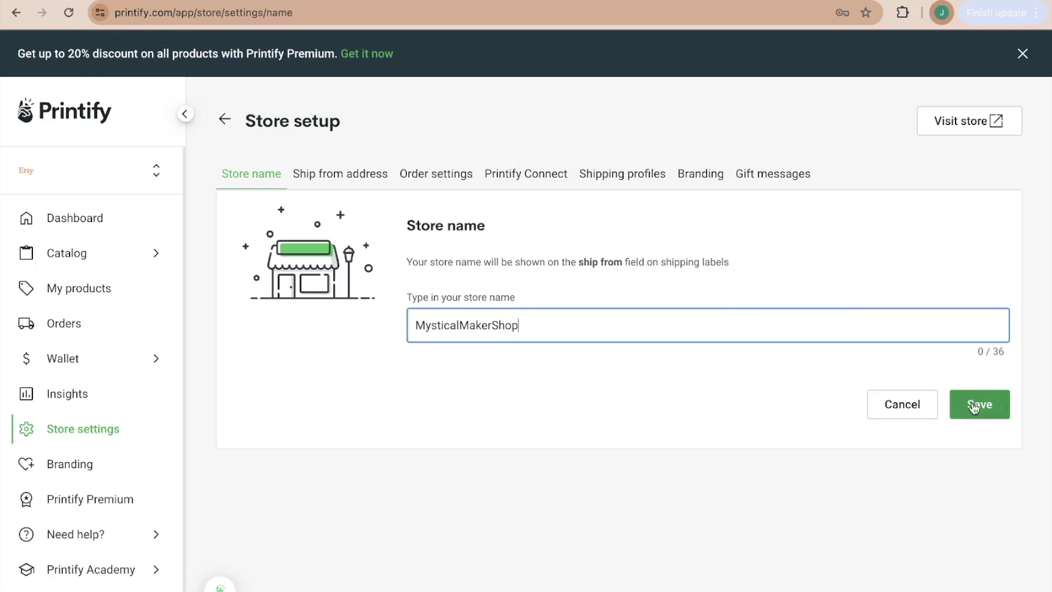
pyautogui.click(973, 403)
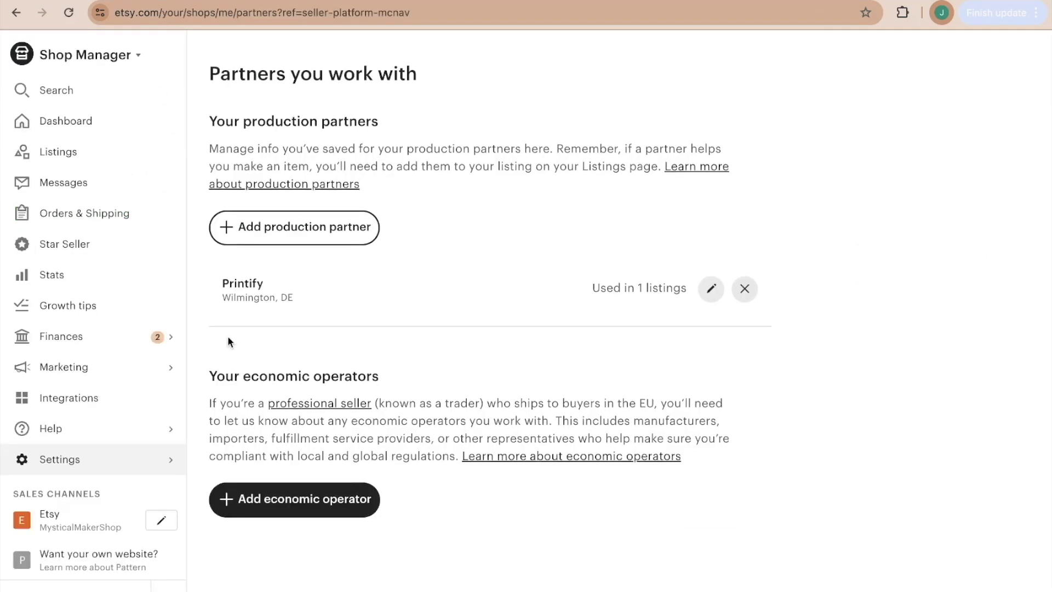
# - View the MysticalMakerShop storefront on Etsy, and switch to Printify to examine the store's Orders page
pyautogui.click(97, 525)
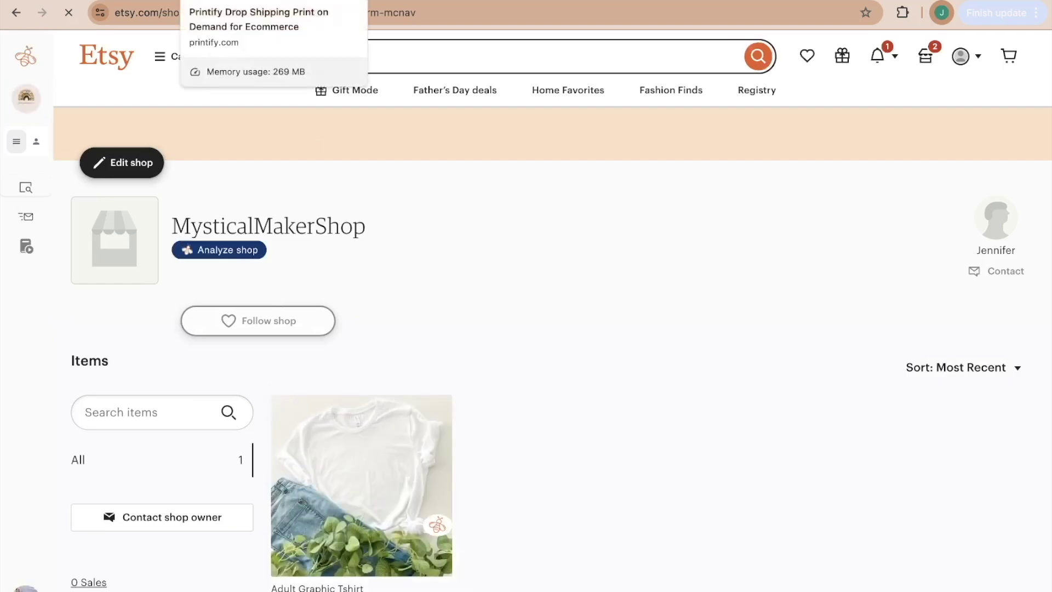
pyautogui.hotkey('ctrl', 'Tab')
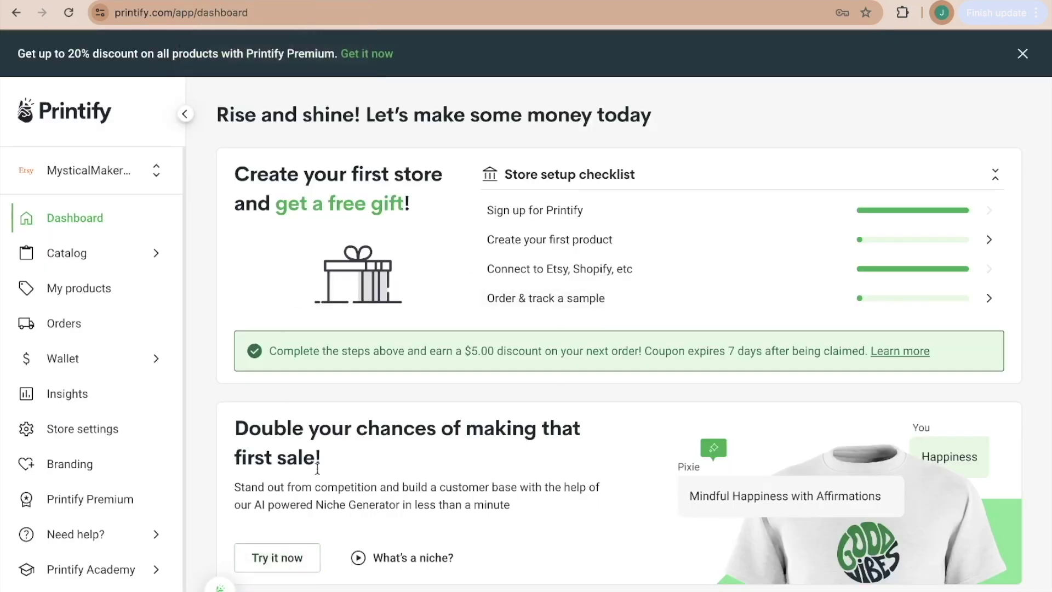
pyautogui.click(55, 327)
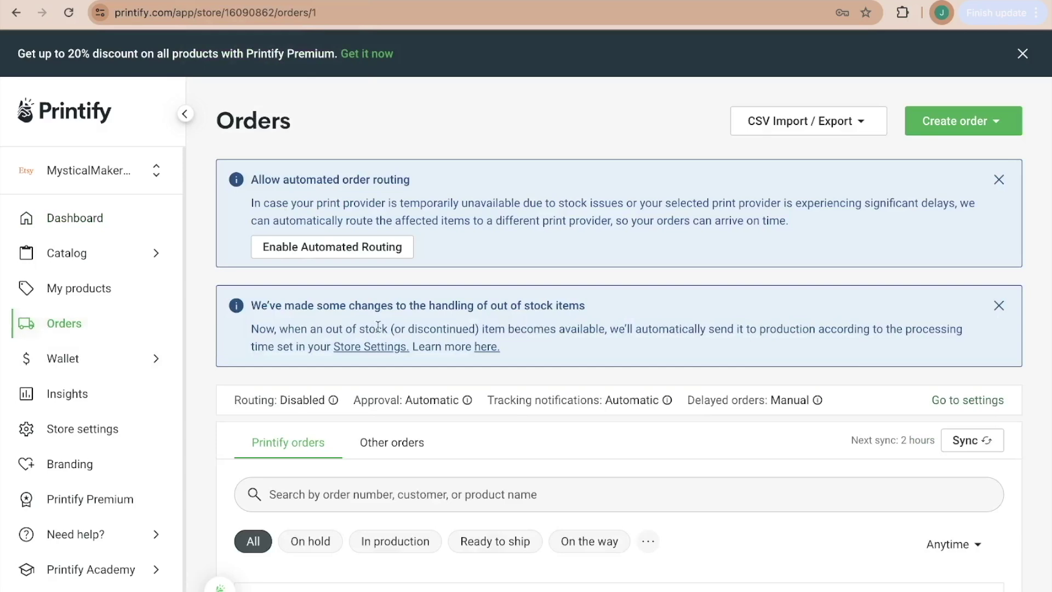
pyautogui.scroll(-2, 449, 340)
pyautogui.scroll(-2, 449, 340)
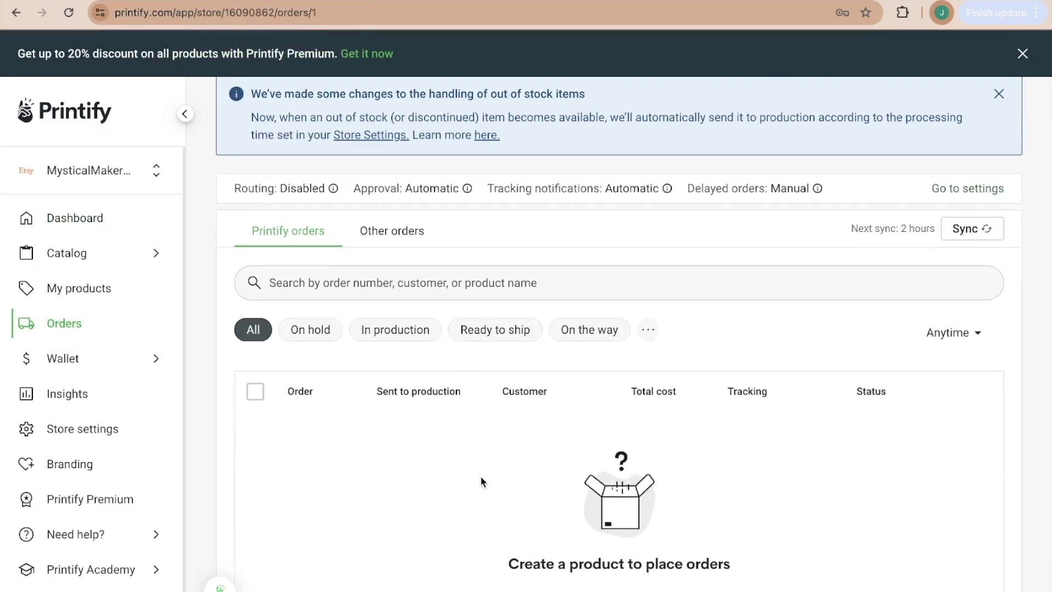
pyautogui.scroll(4, 619, 329)
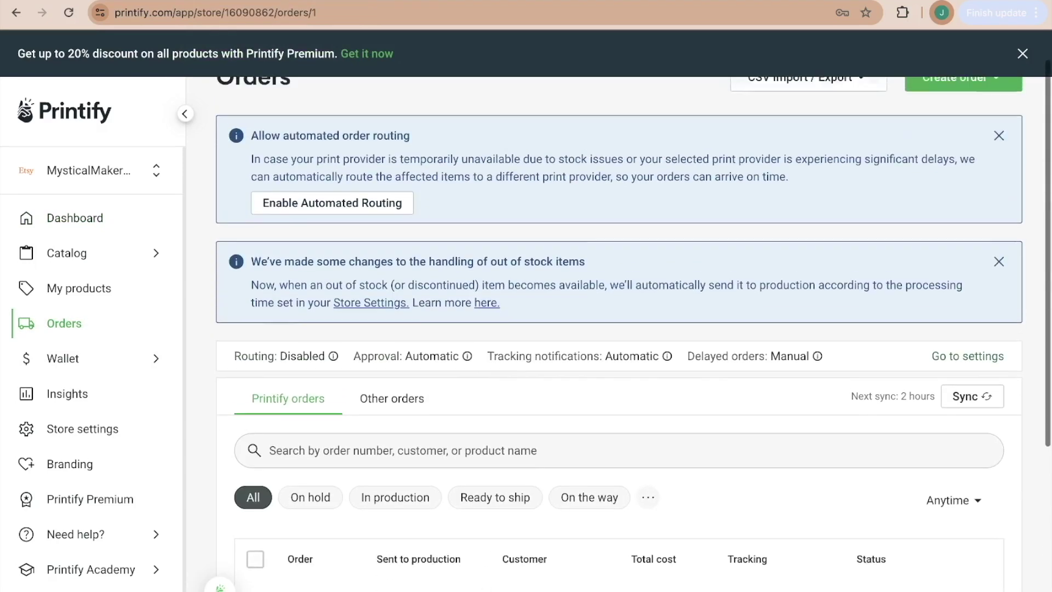